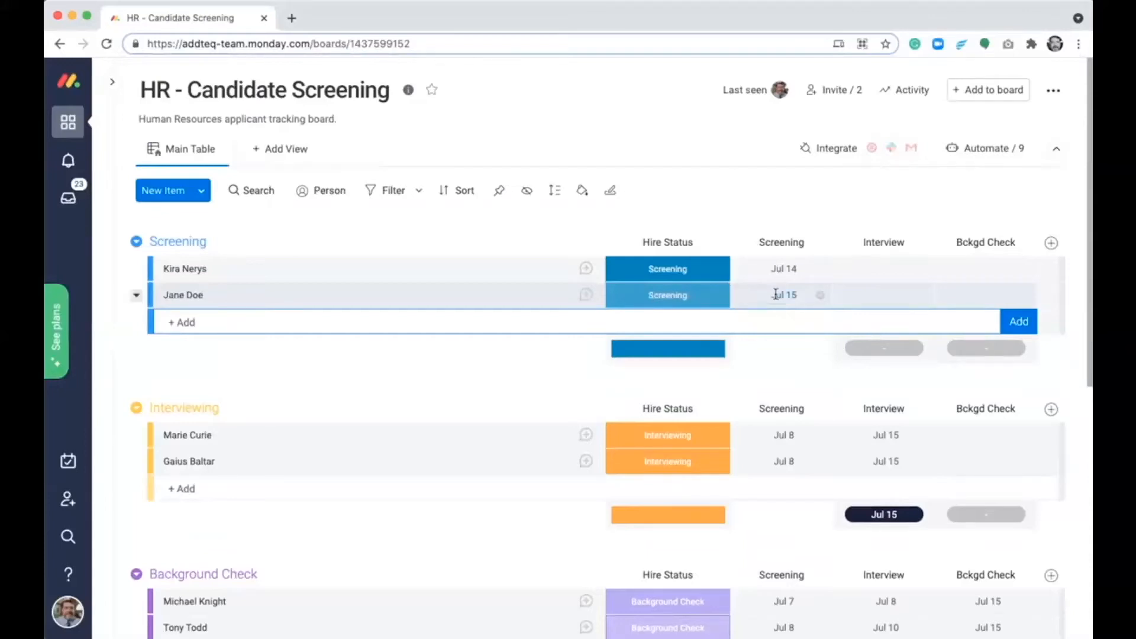
- Advance the hire status of the second candidate in the Screening group to Interviewing and on to Background Check
left_click(717, 301)
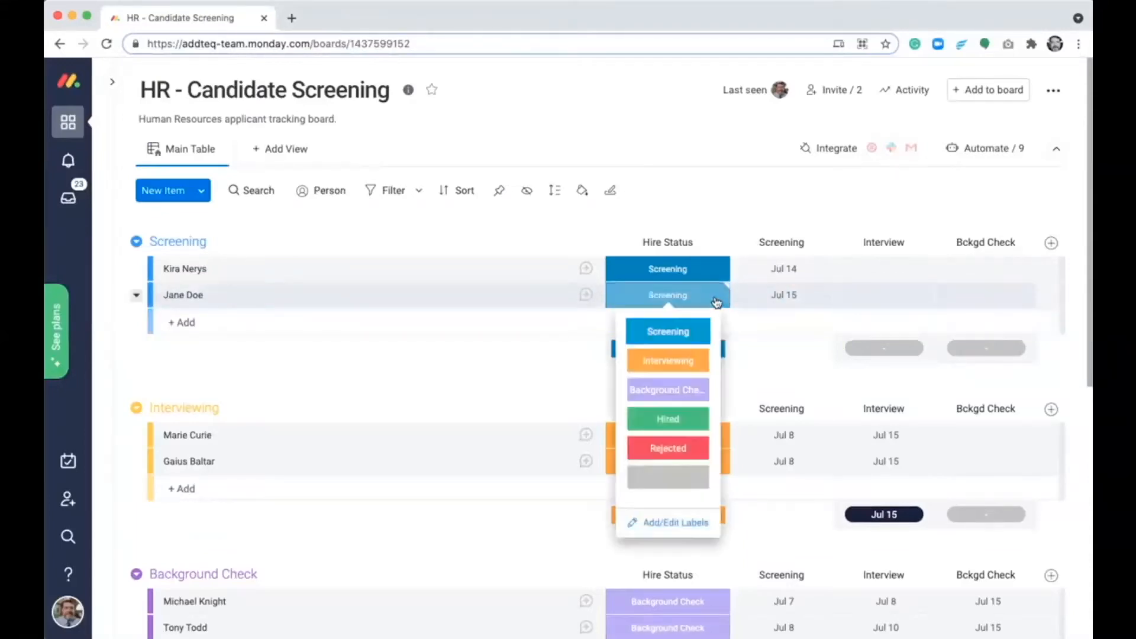
left_click(691, 361)
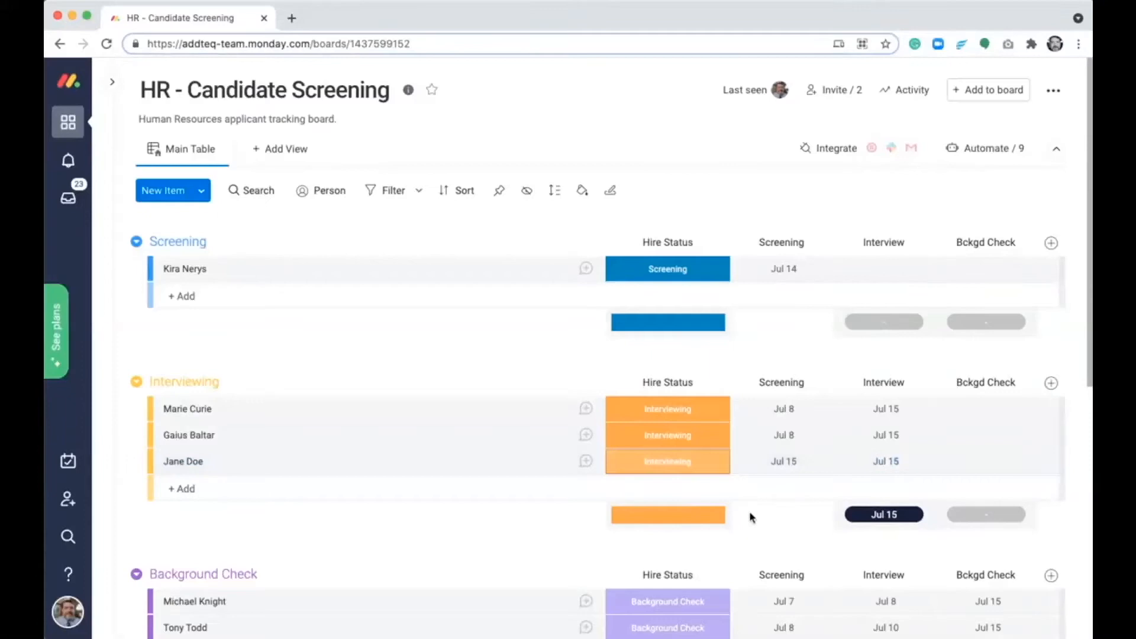
scroll(750, 515, "down", 1)
scroll(750, 518, "down", 3)
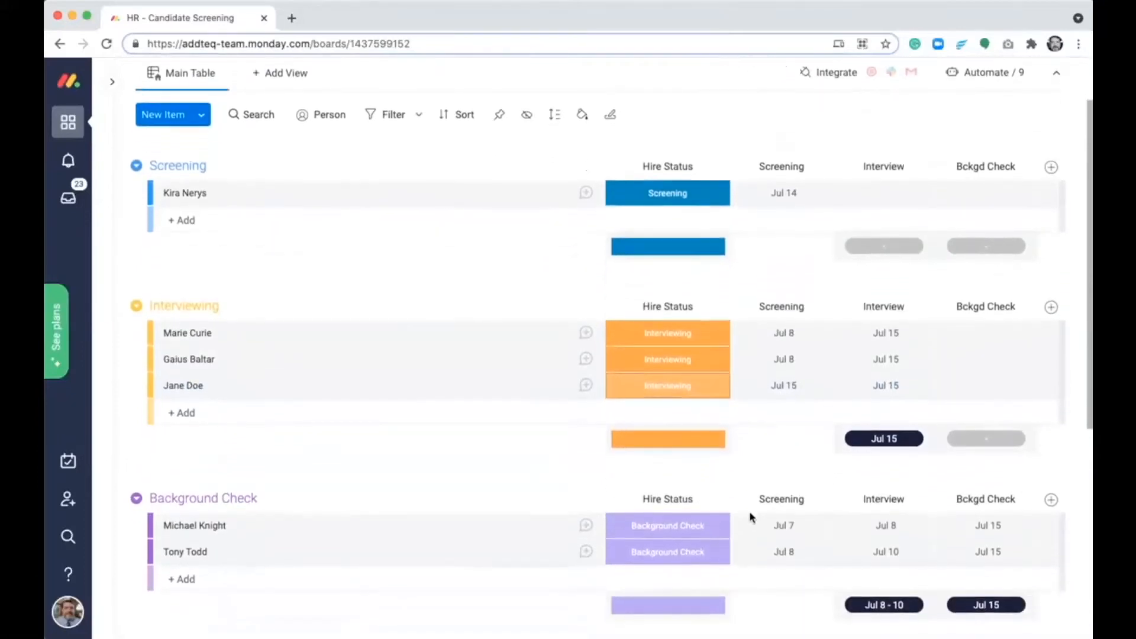
left_click(719, 359)
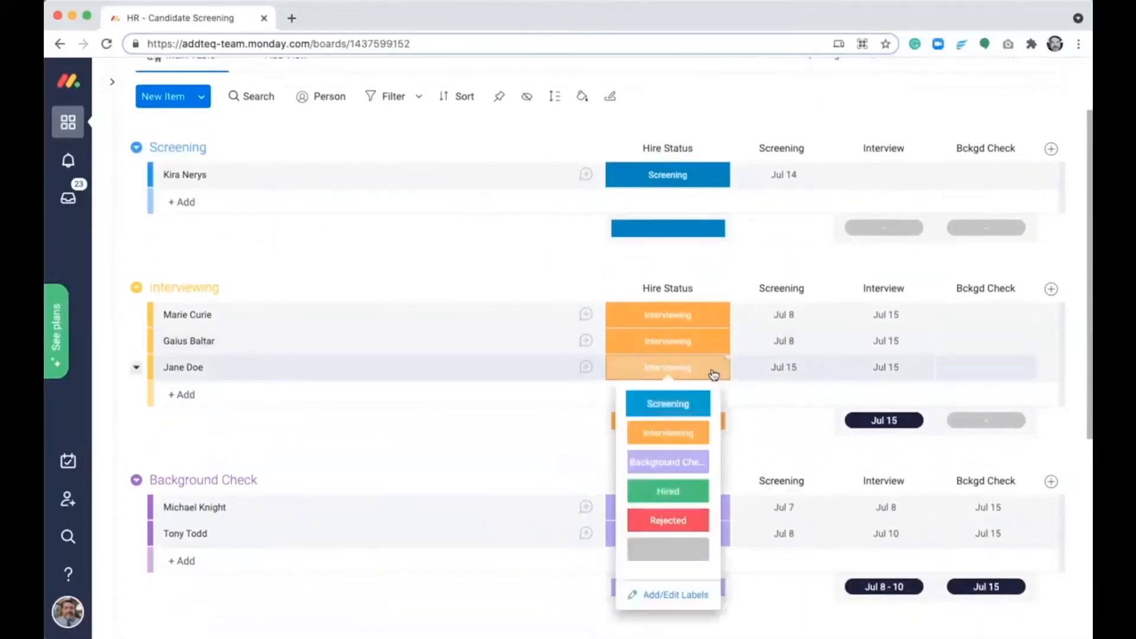
left_click(689, 465)
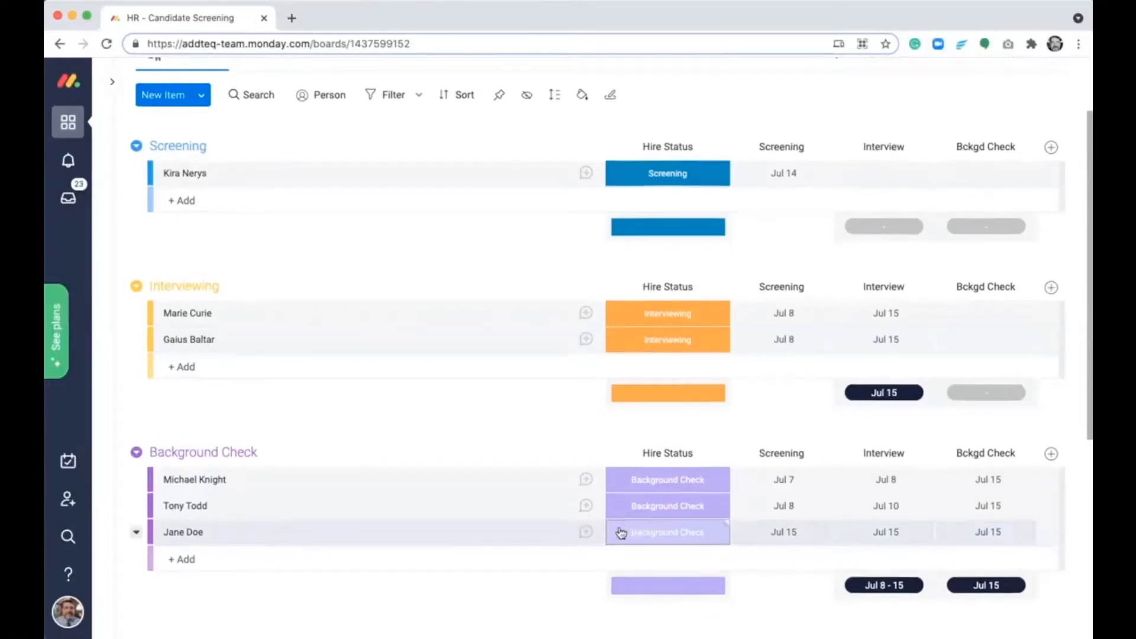
- Set the hire status of the first candidate in the Background Check group to Rejected
scroll(620, 533, "down", 2)
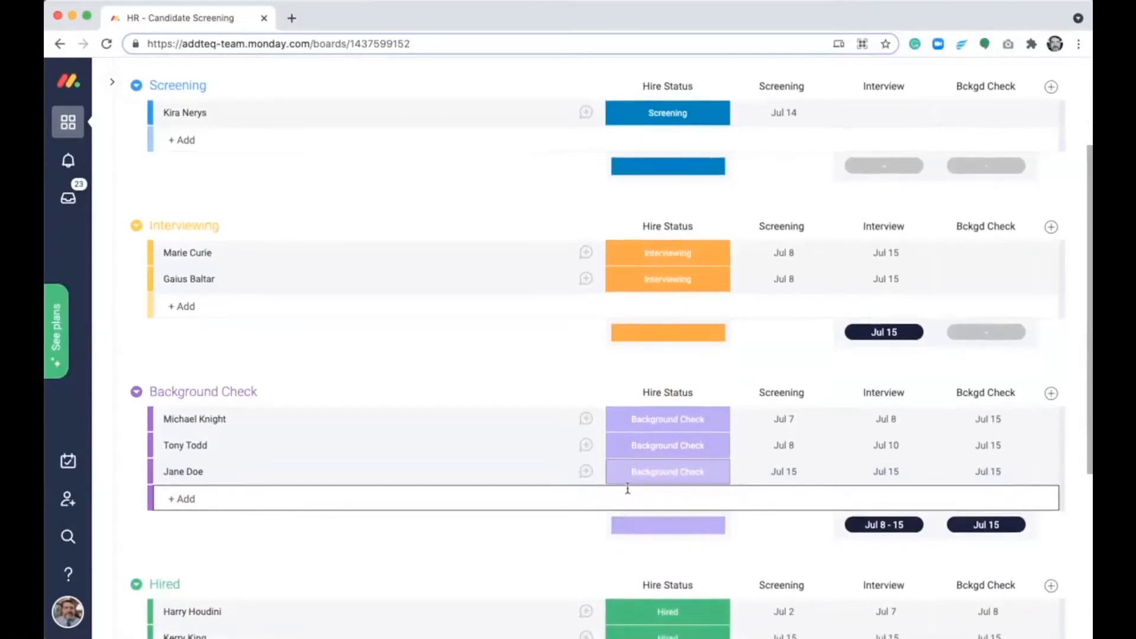
left_click(654, 419)
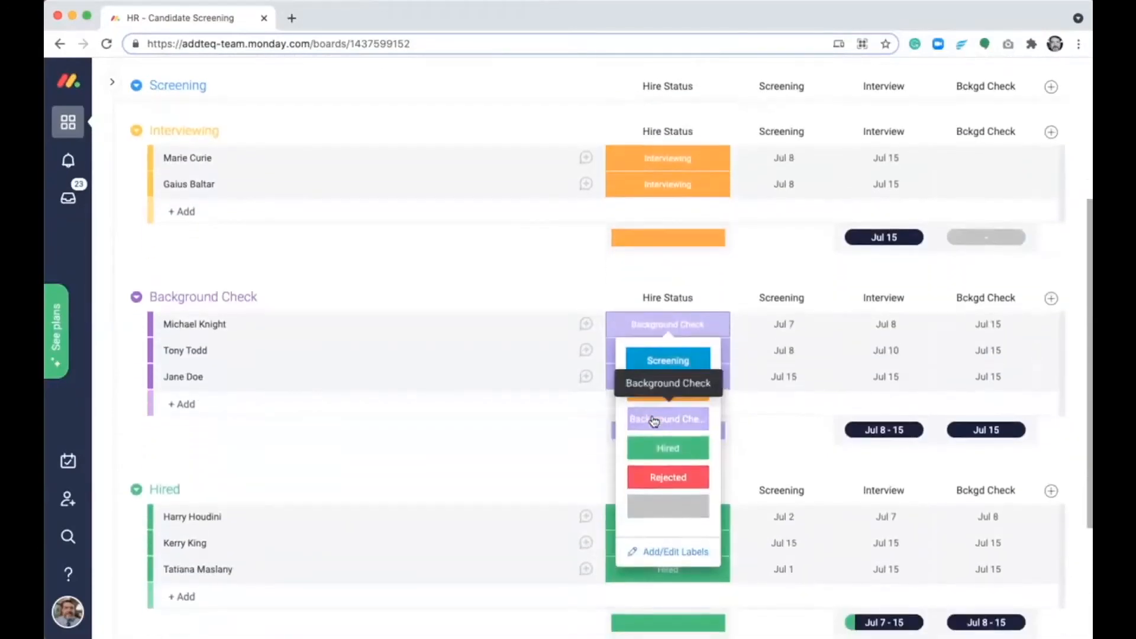
left_click(668, 477)
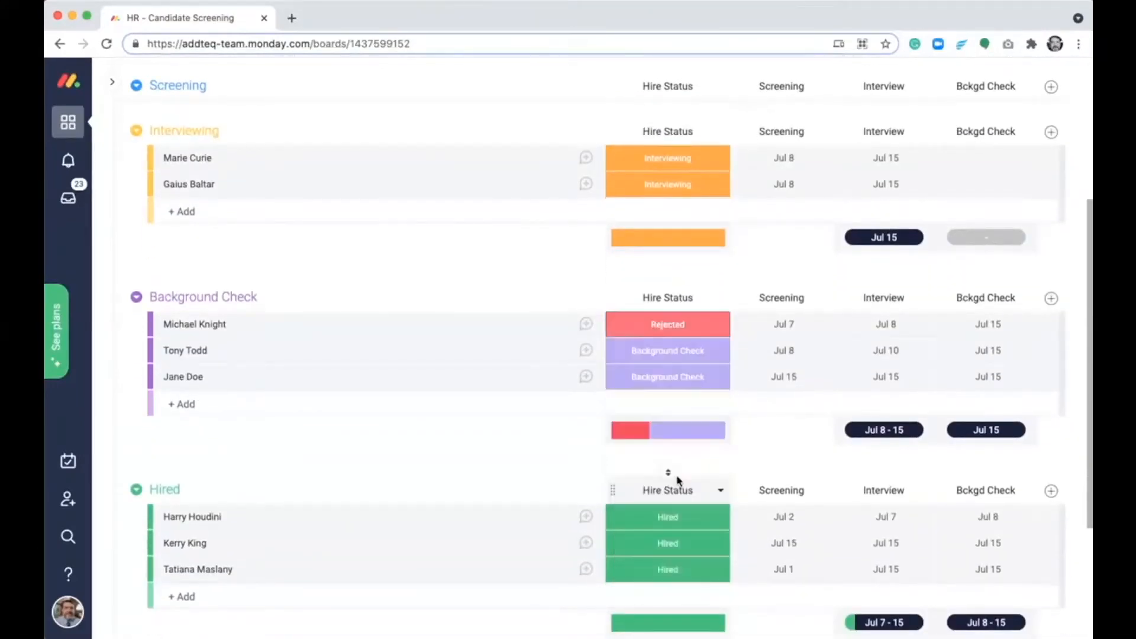
- Set the hire status of the last candidate in the Background Check group to Hired
scroll(520, 474, "down", 4)
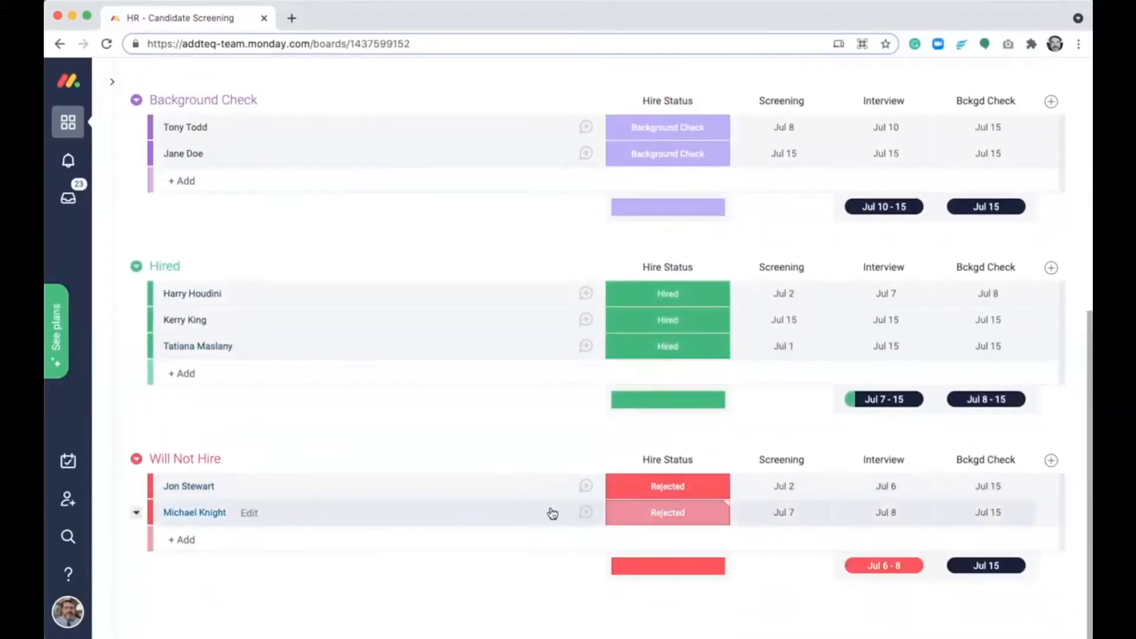
left_click(685, 153)
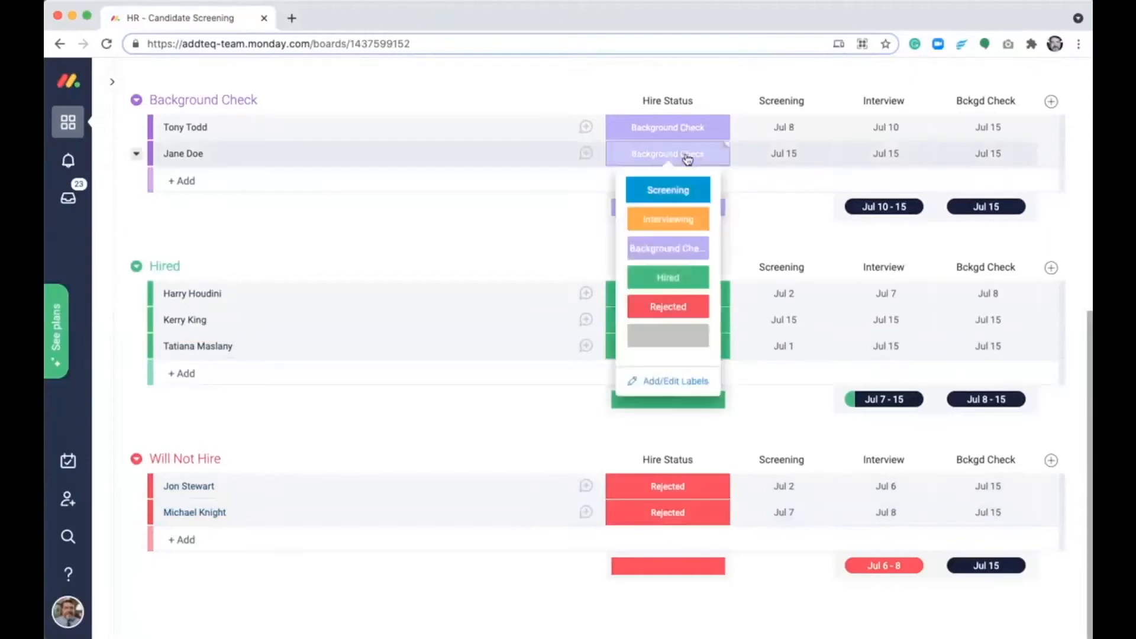
left_click(695, 275)
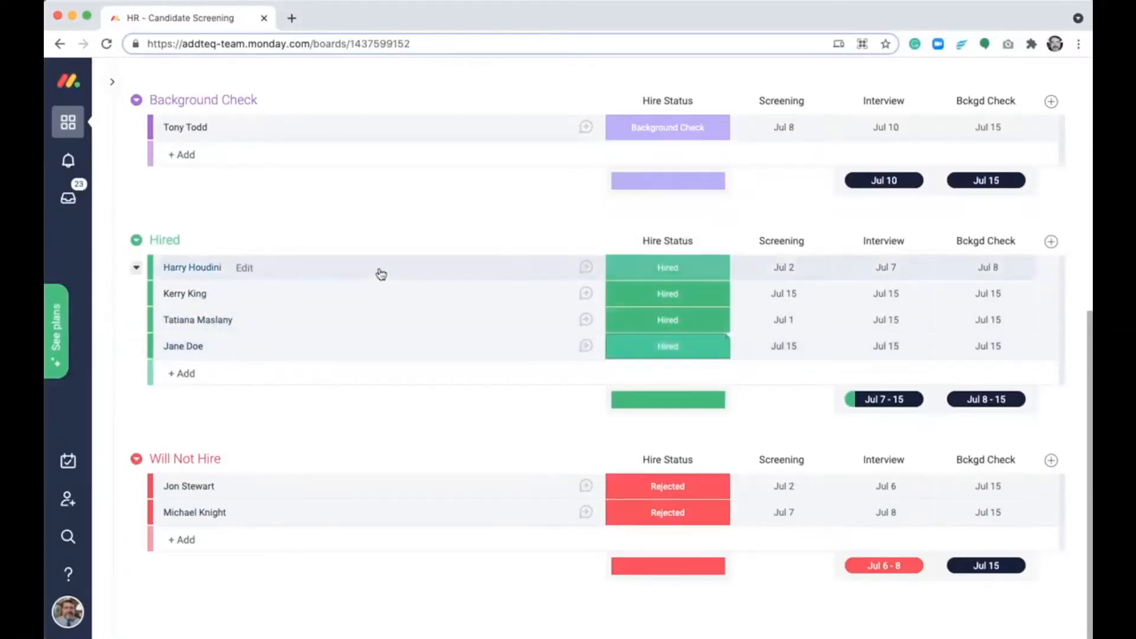
- Switch to the HR - Onboarding board and open the new hire's linked Jira issue OB-169
mouse_move(109, 276)
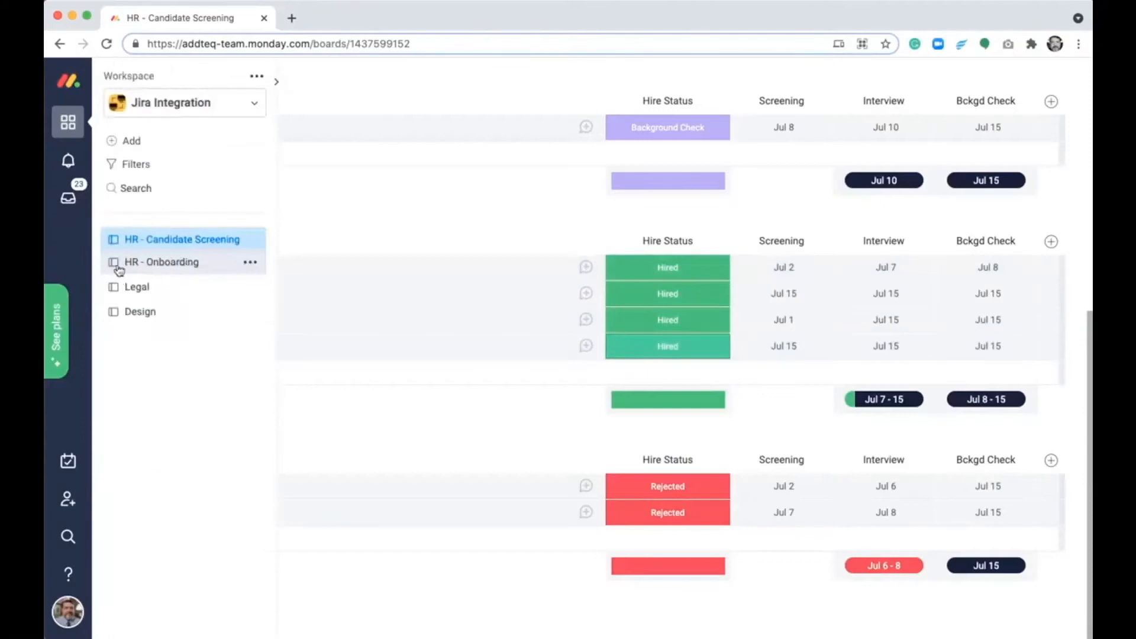
left_click(151, 268)
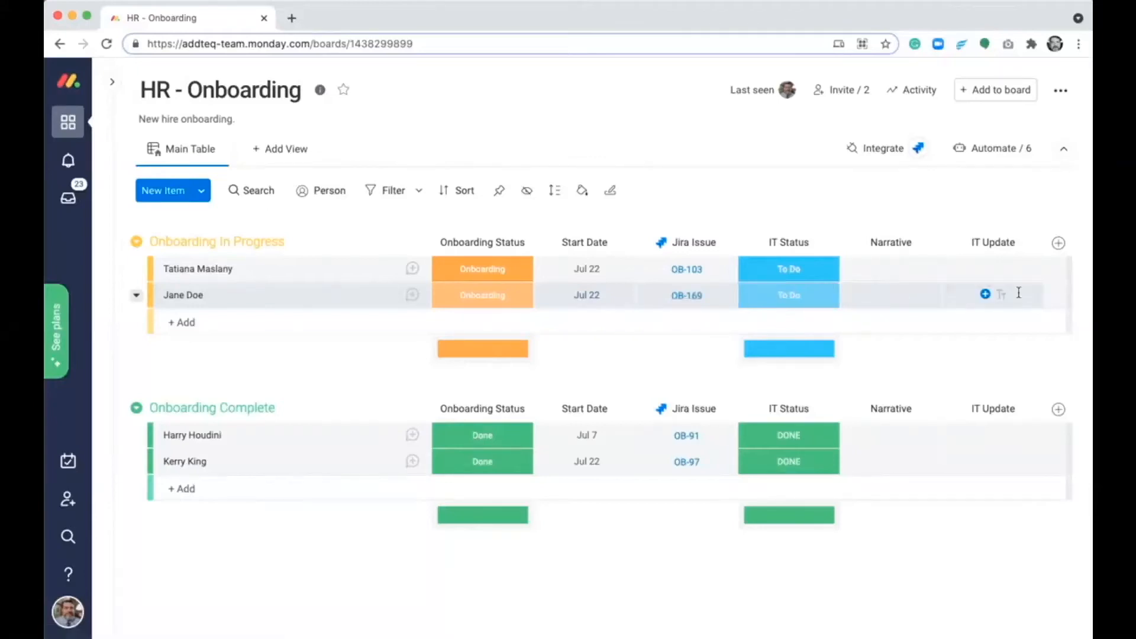
left_click(674, 301)
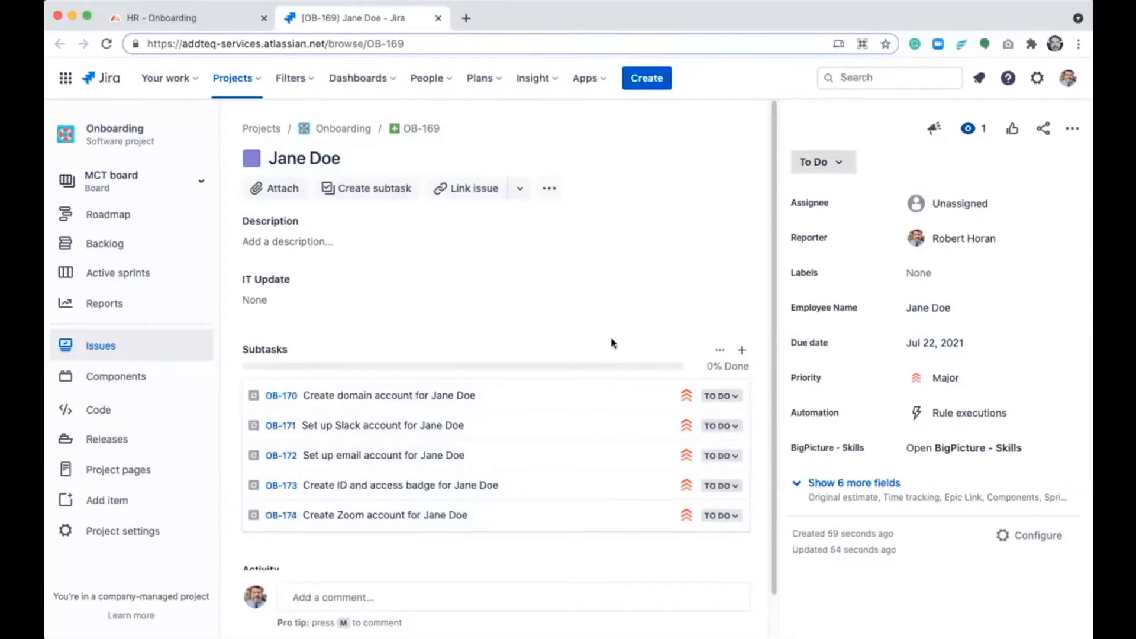
- Enter "Request received" as the IT Update on Jira issue OB-169 and save it
left_click(292, 299)
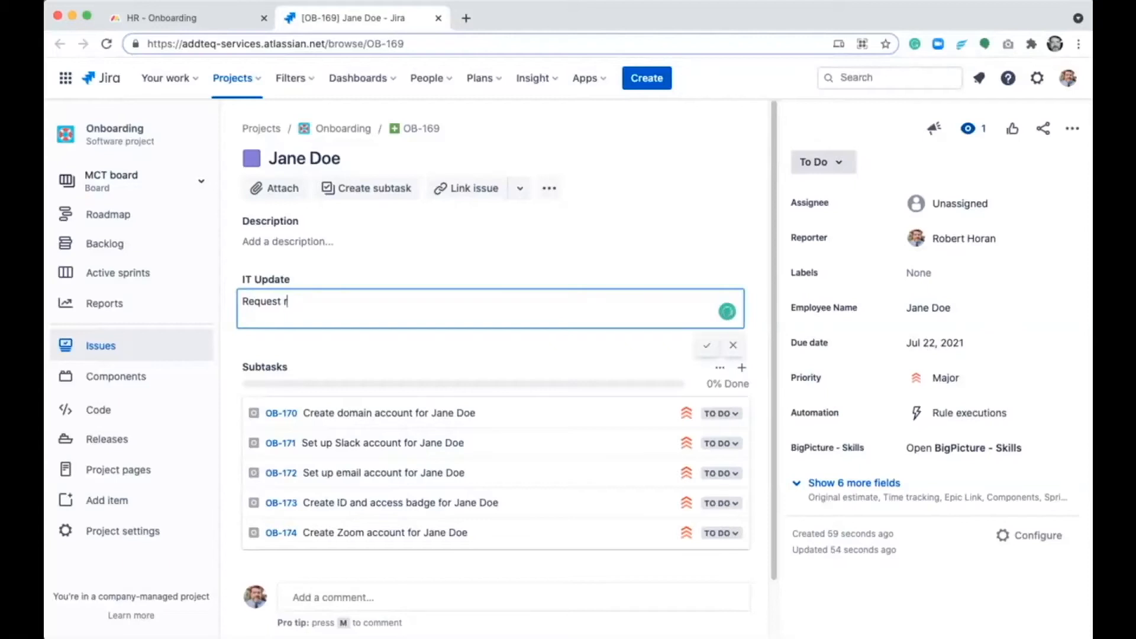
type("Request received")
left_click(707, 345)
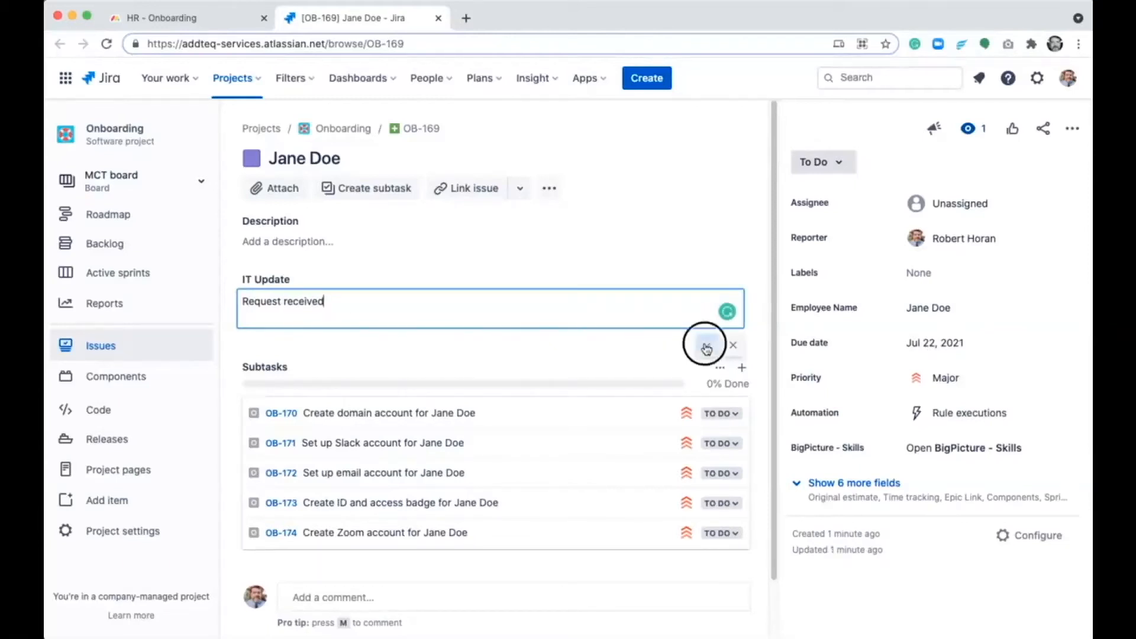
- Return to the HR - Onboarding board in monday.com and check the IT Update entry for OB-169
left_click(439, 18)
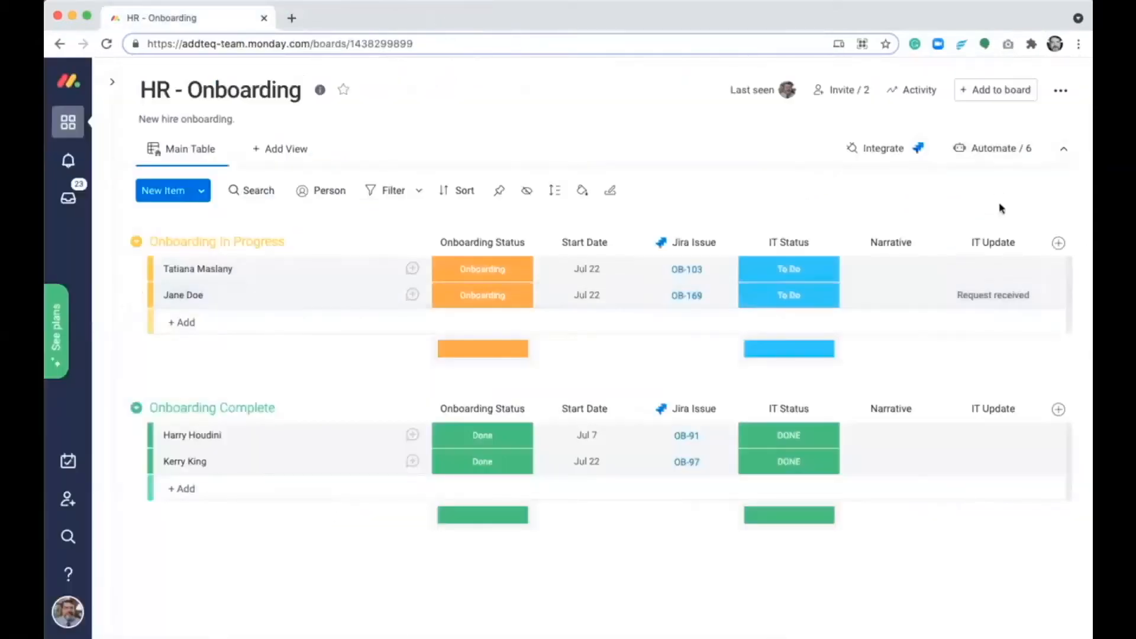
left_click(994, 294)
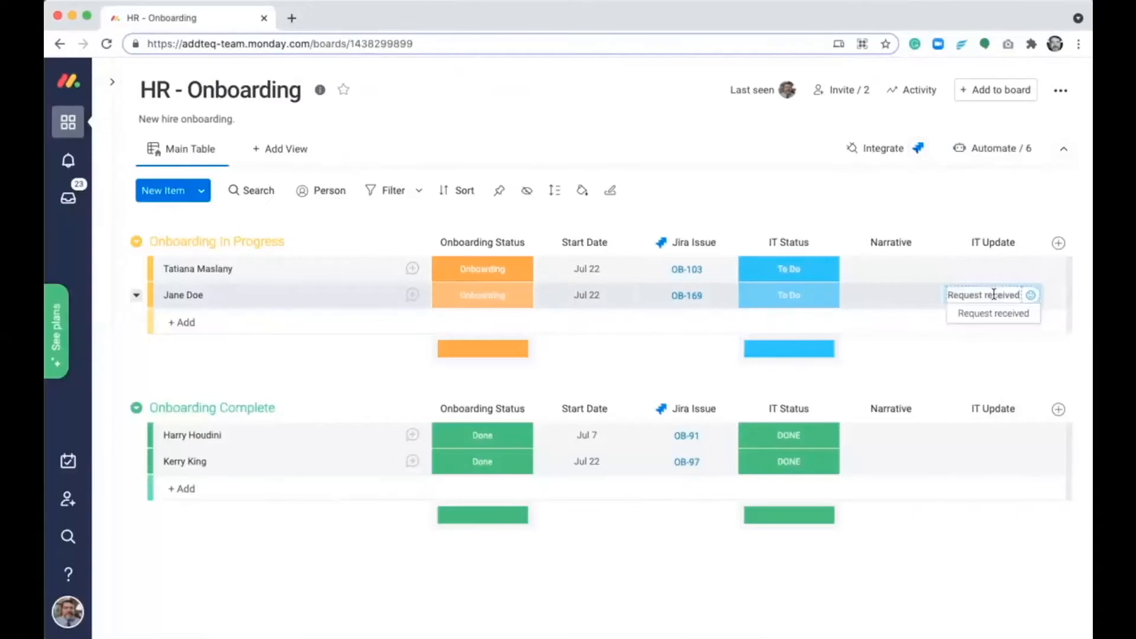
left_click(906, 348)
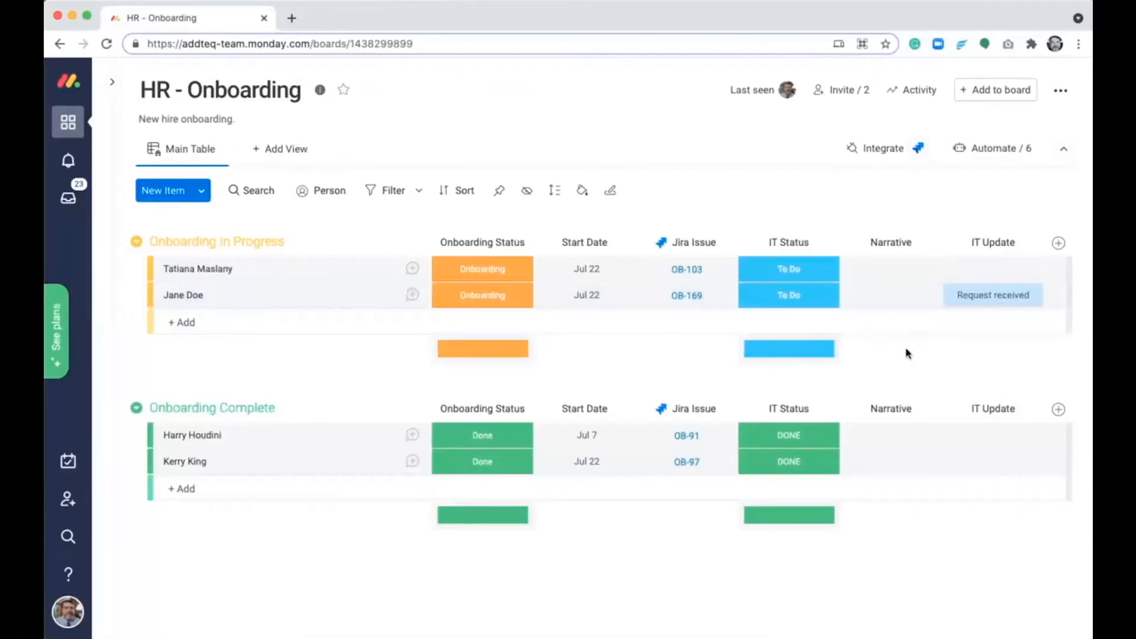
- Enter "Please expedite" as the Narrative for the onboarding item linked to OB-169
left_click(897, 299)
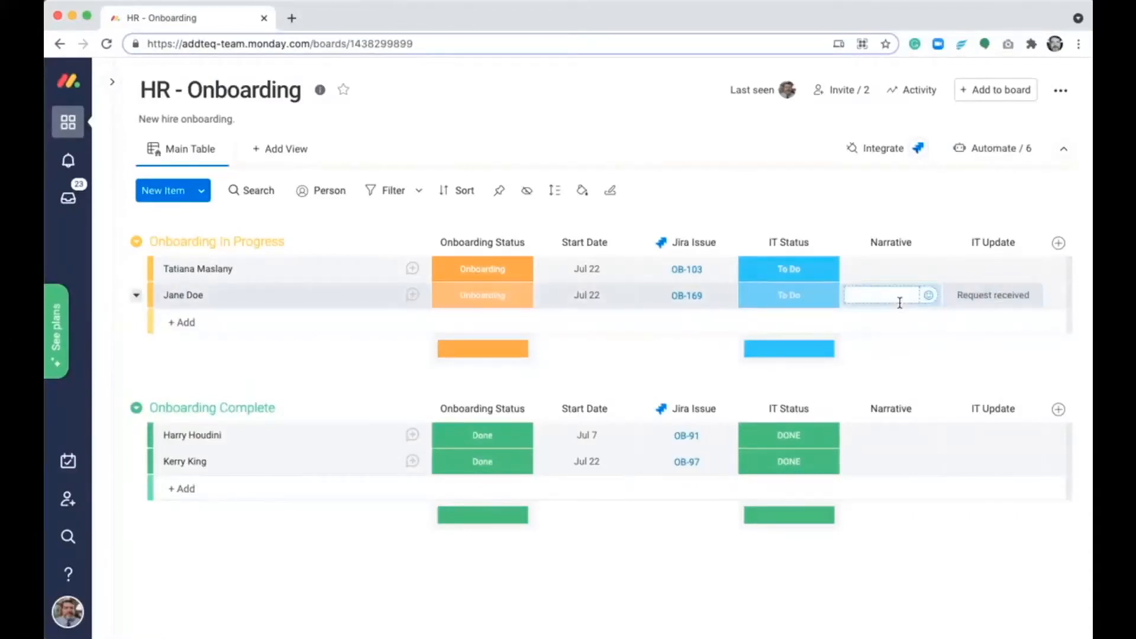
type("Please expedite")
key("Return")
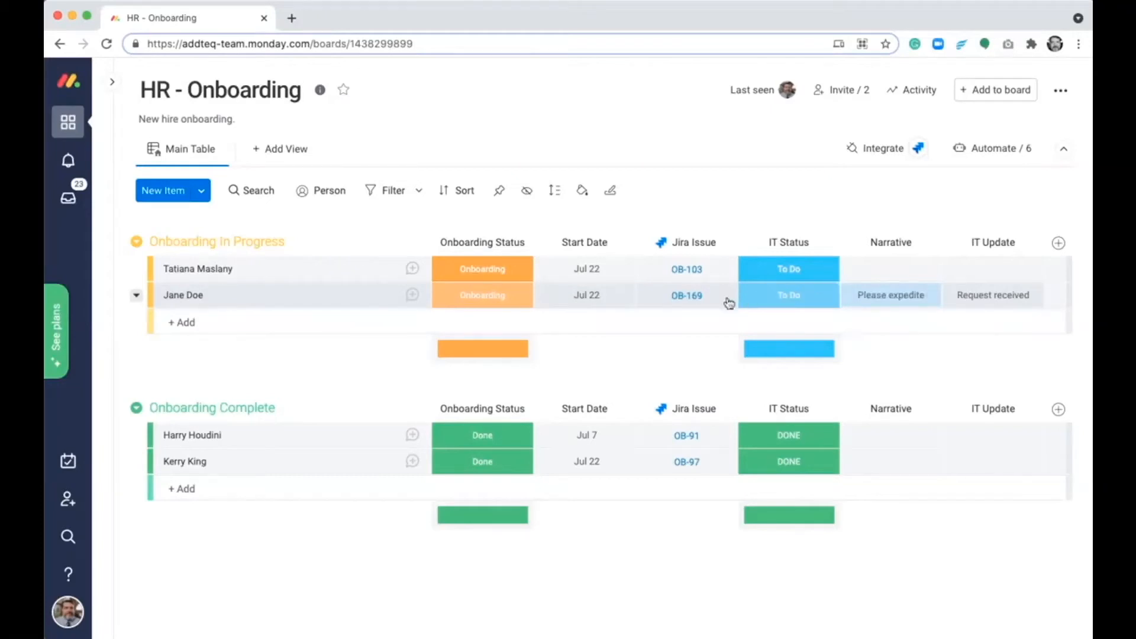
- Open OB-169 in Jira and set its priority to Critical
left_click(691, 296)
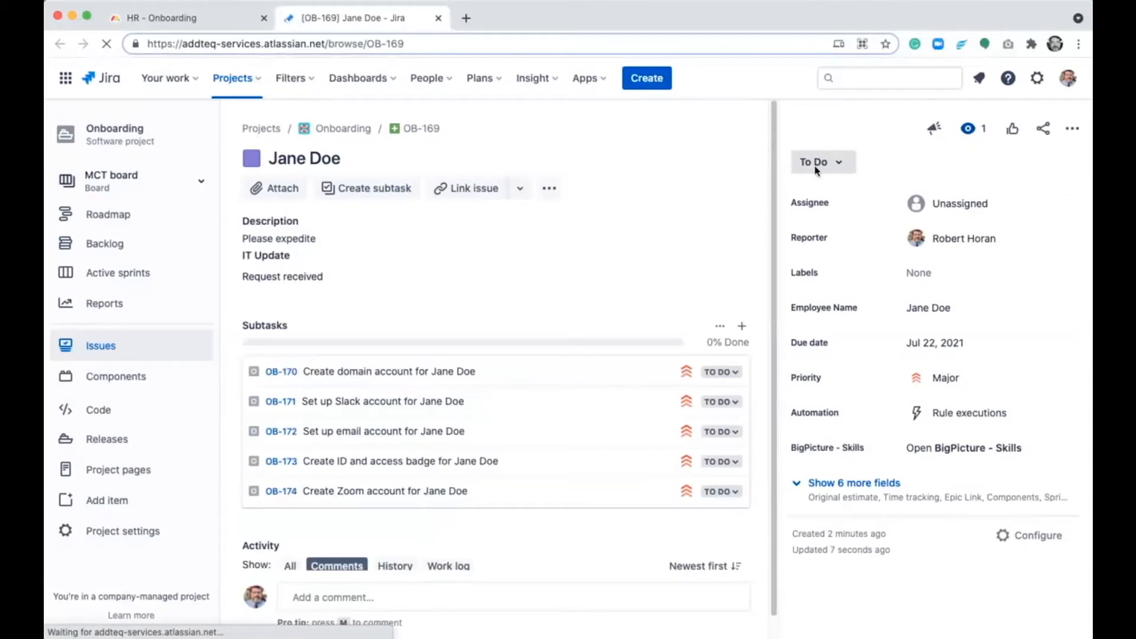
left_click(953, 377)
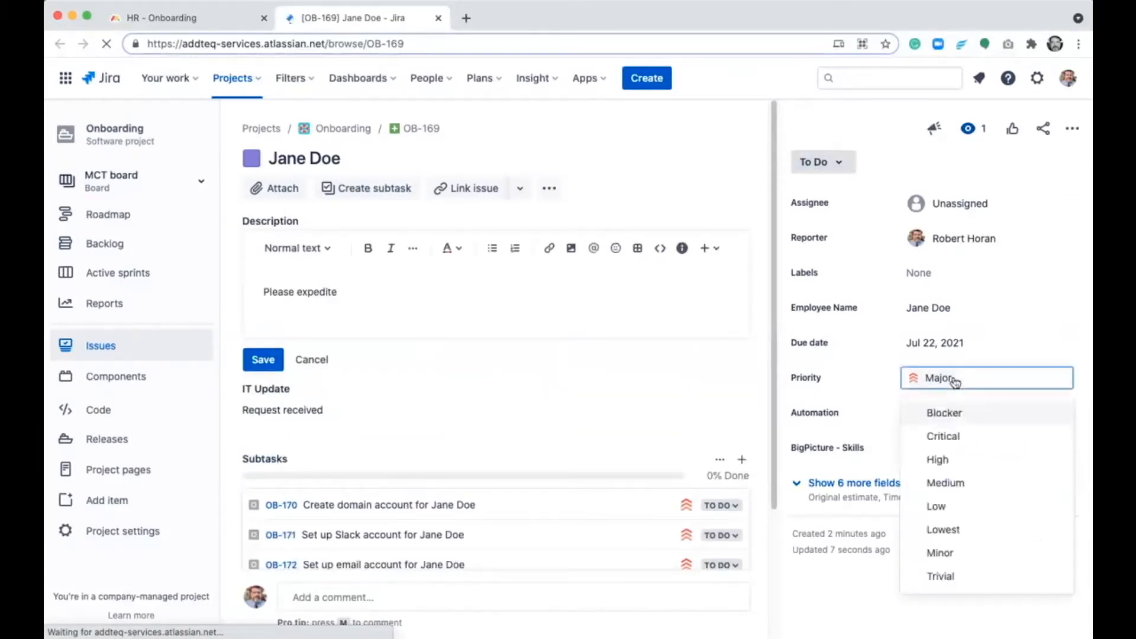
left_click(959, 438)
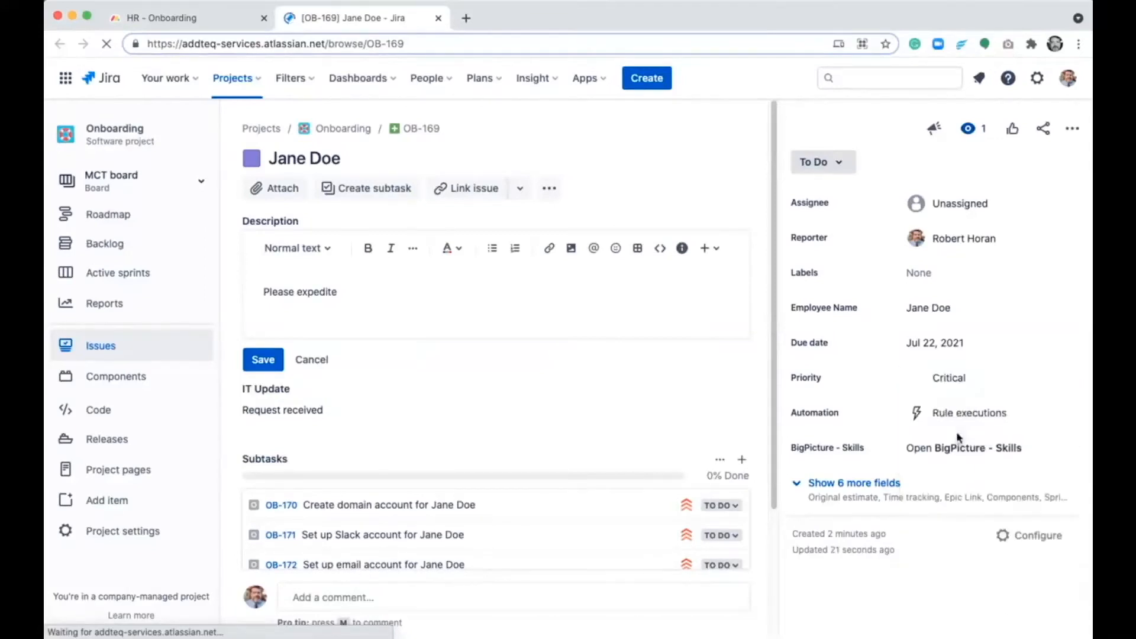
- Move OB-169 to In Progress and check its IT Status on the HR - Onboarding board
left_click(836, 165)
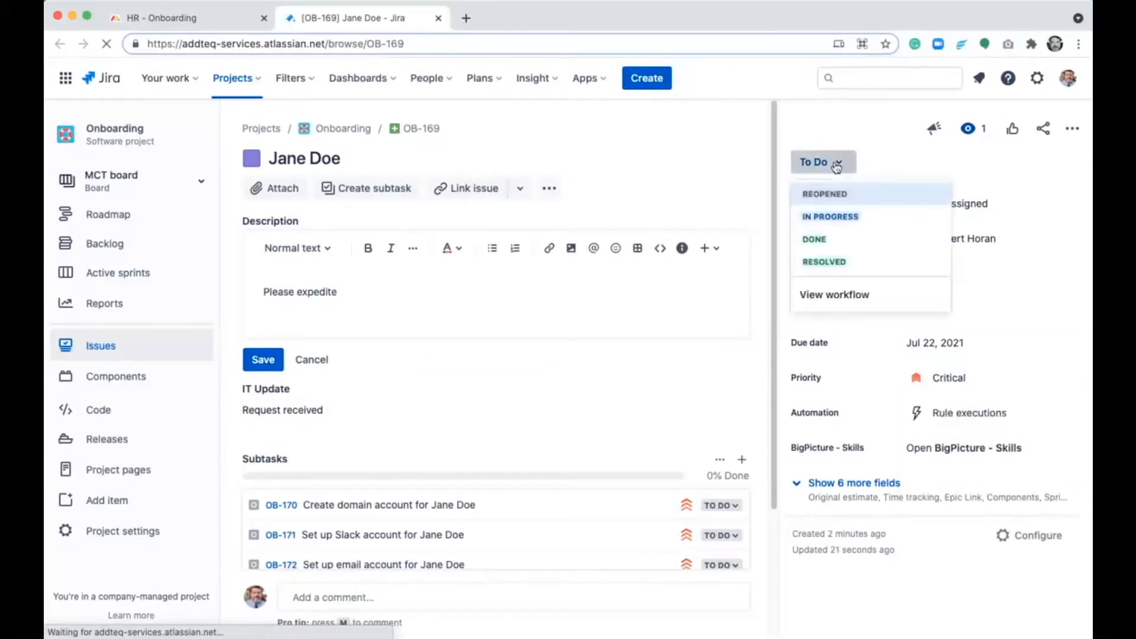
left_click(874, 218)
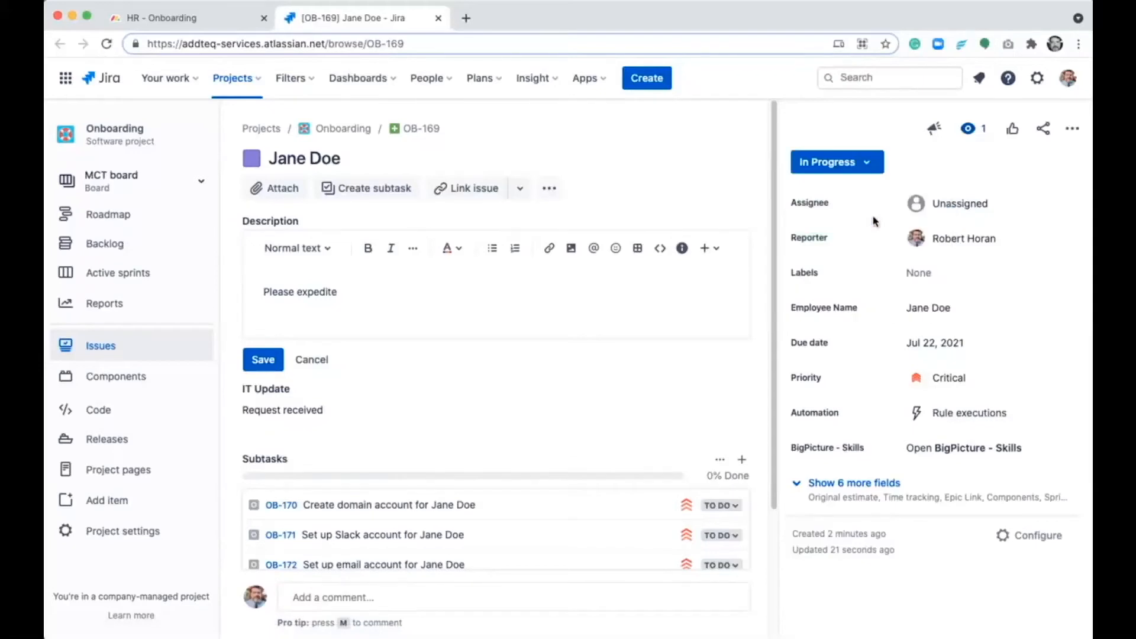
left_click(183, 23)
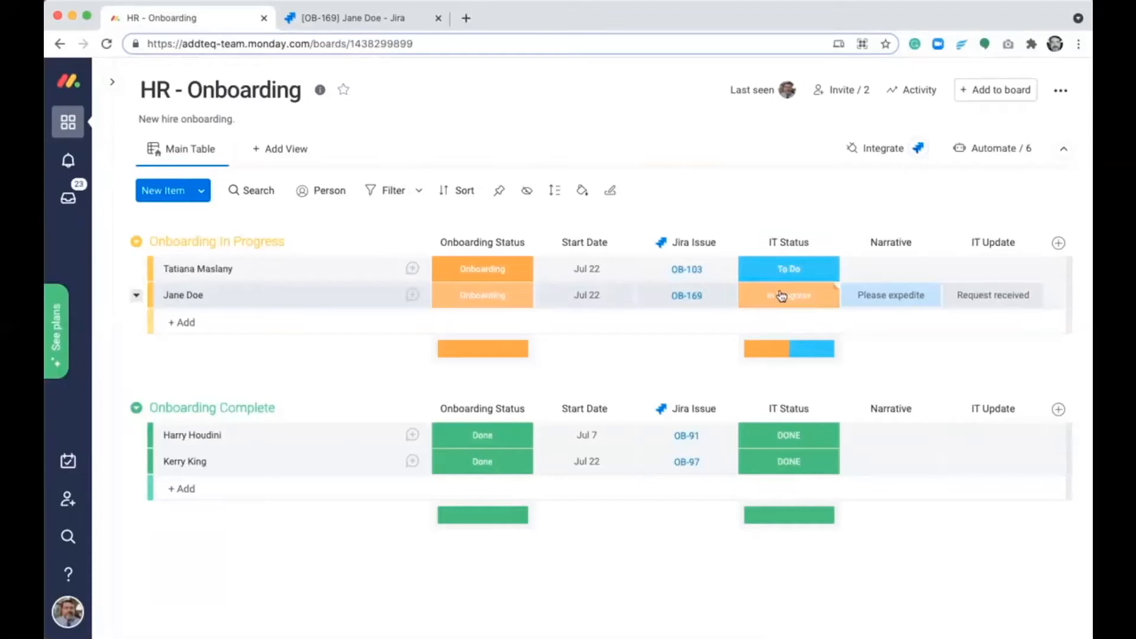
left_click(358, 18)
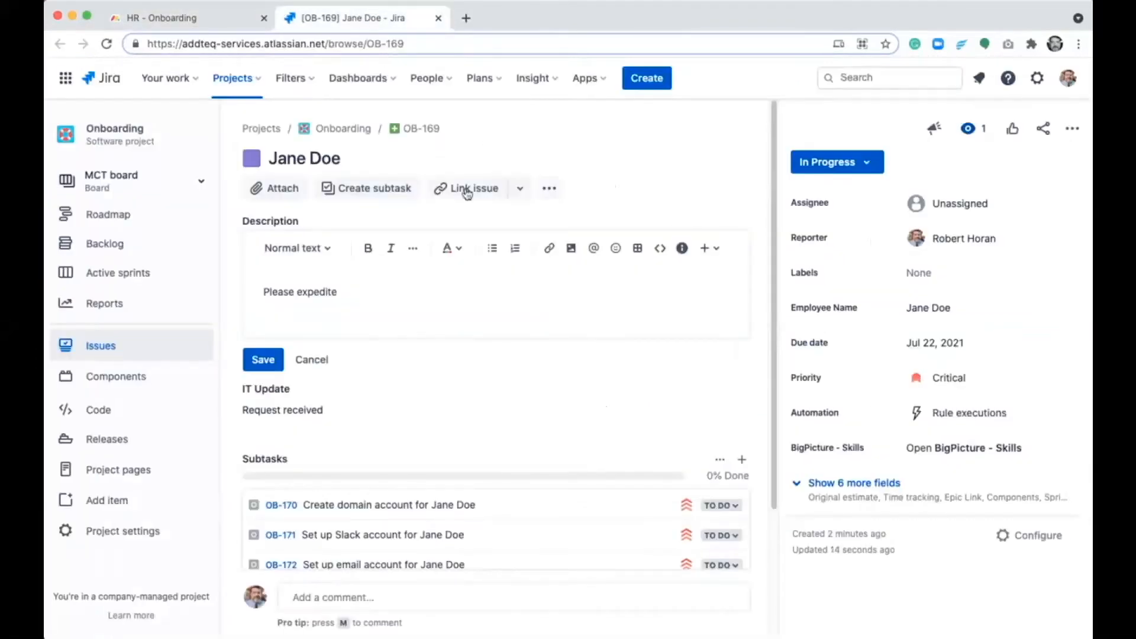
- Mark all five subtasks of OB-169, OB-170 through OB-174, as Done and return to the HR - Onboarding board
scroll(472, 368, "down", 3)
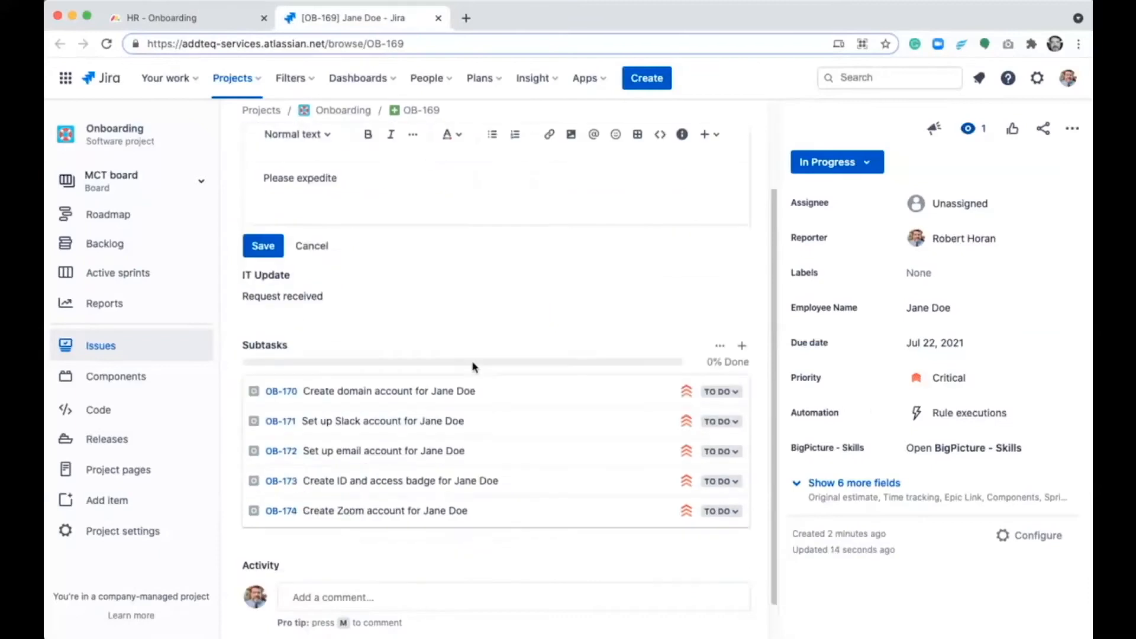
left_click(720, 517)
left_click(725, 562)
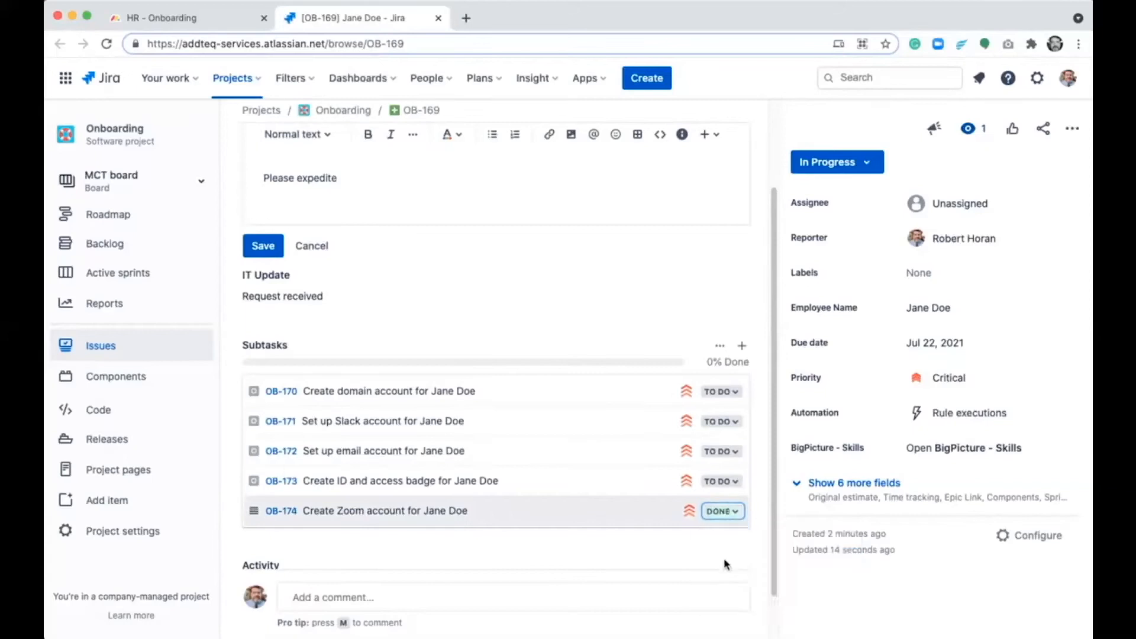
left_click(722, 483)
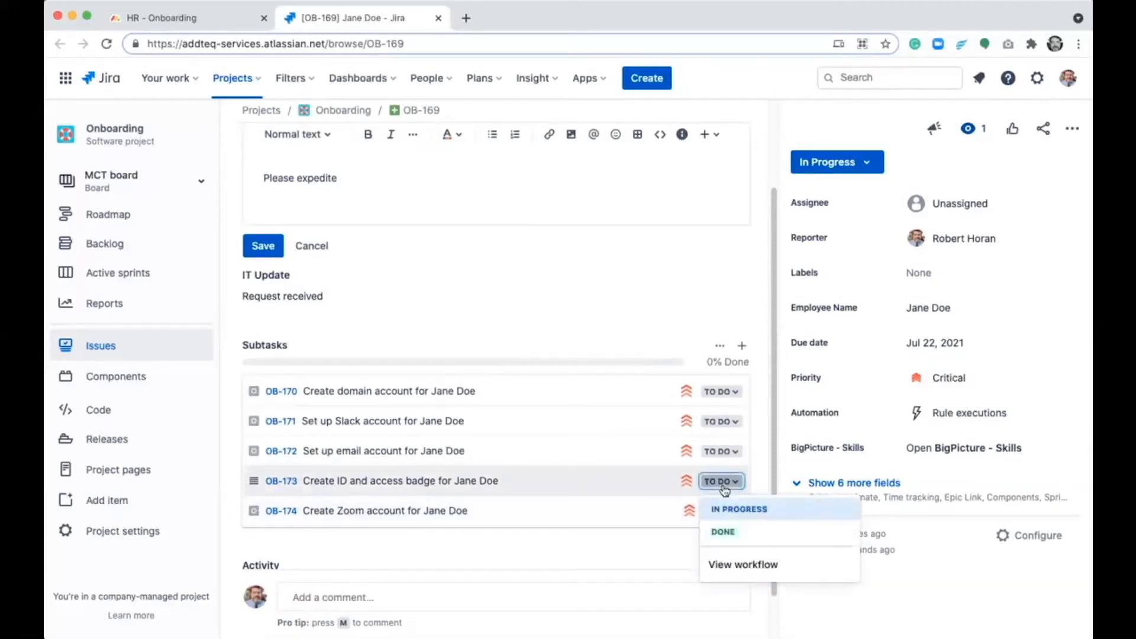
left_click(723, 531)
left_click(723, 459)
left_click(725, 501)
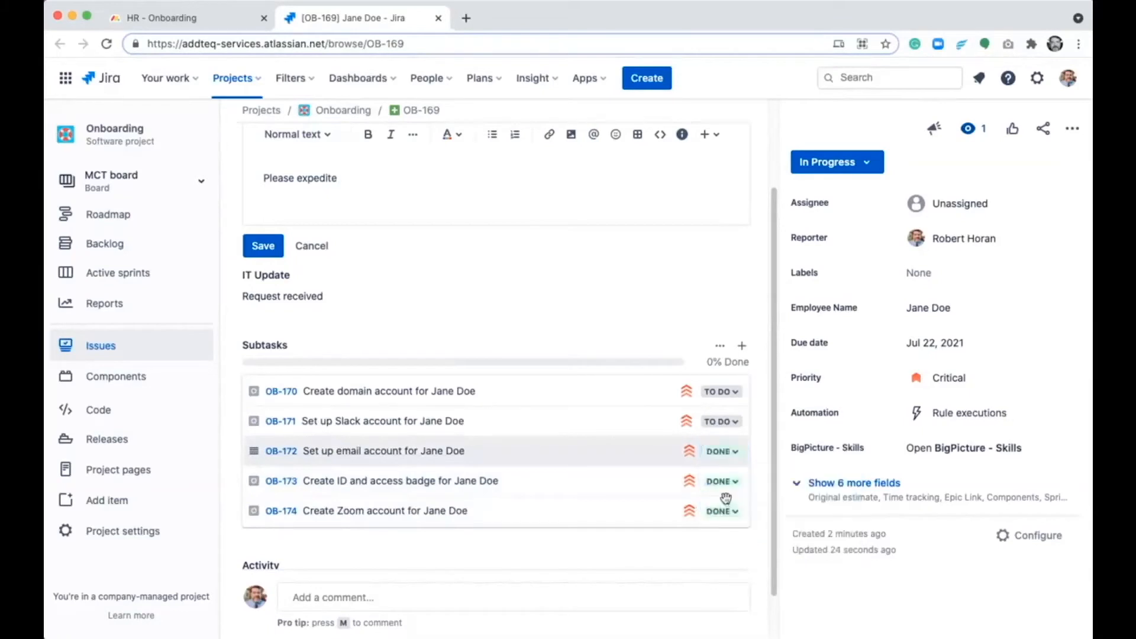
left_click(720, 422)
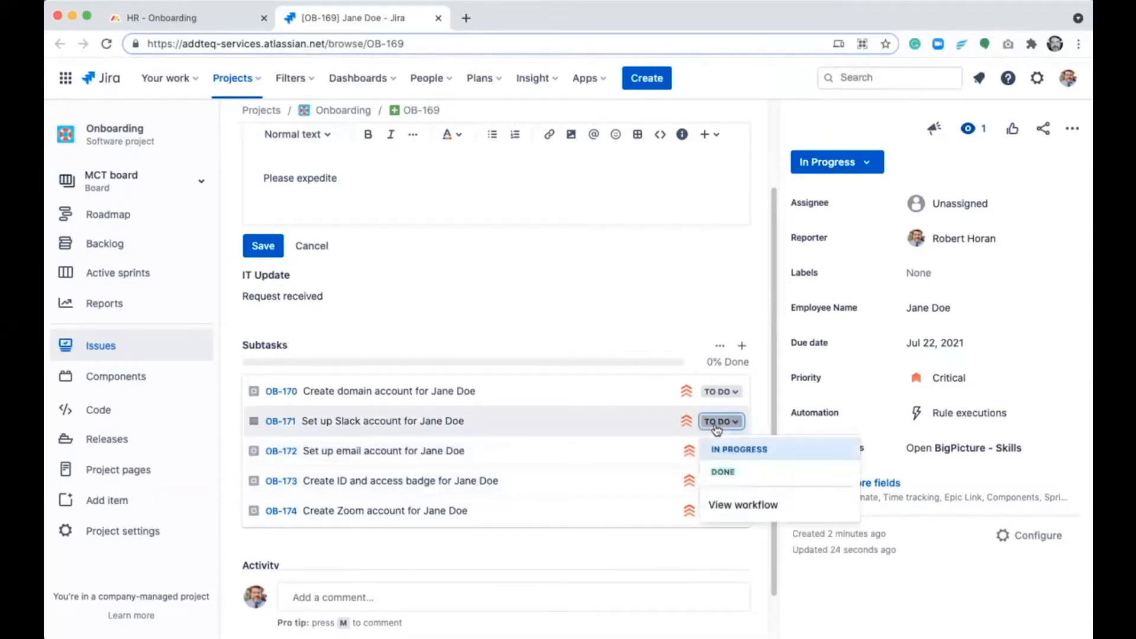
left_click(723, 472)
left_click(717, 392)
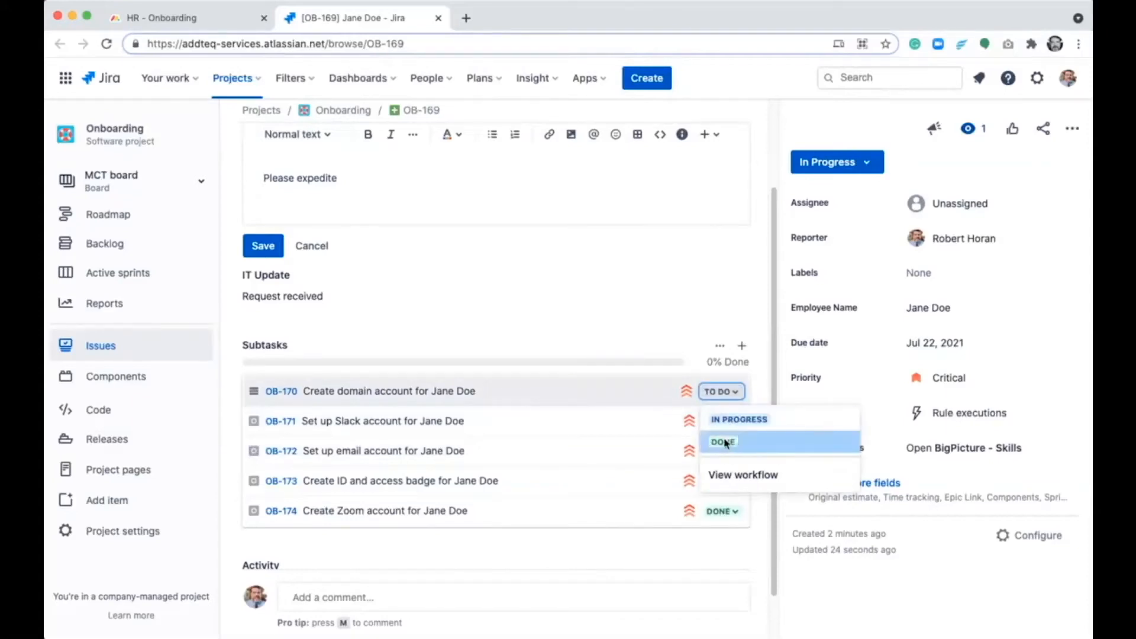
left_click(724, 442)
scroll(563, 373, "up", 3)
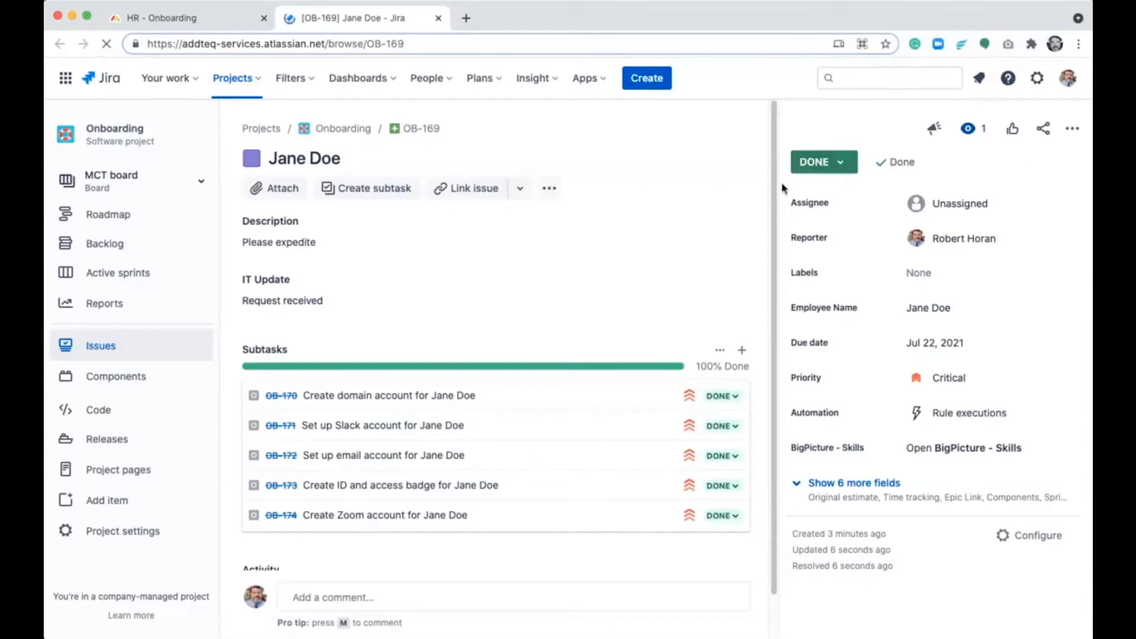
left_click(438, 19)
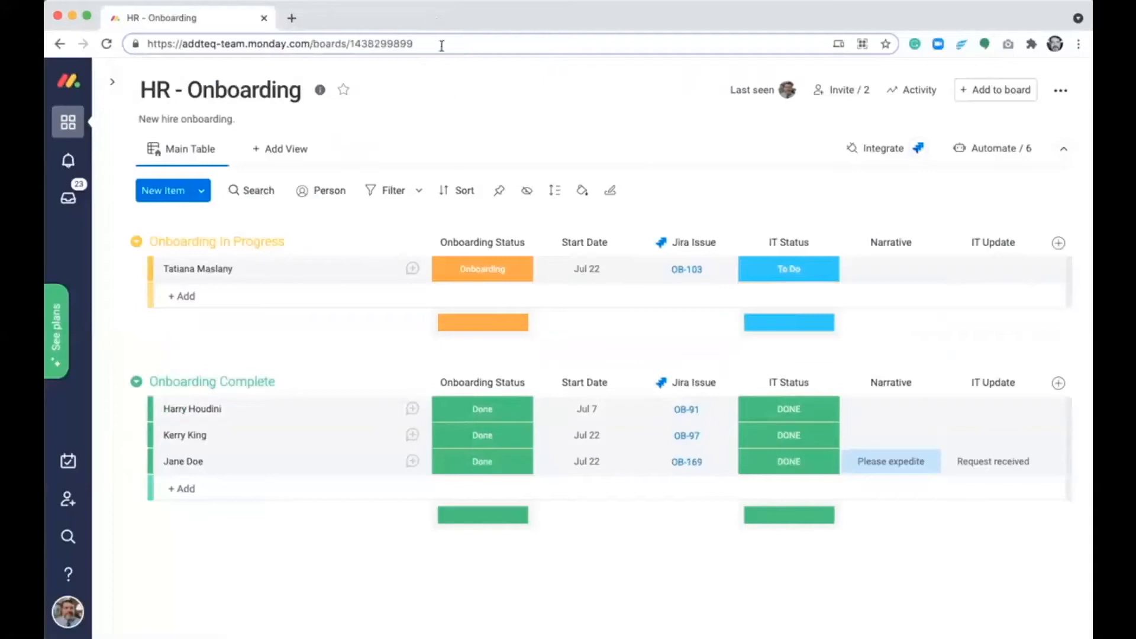
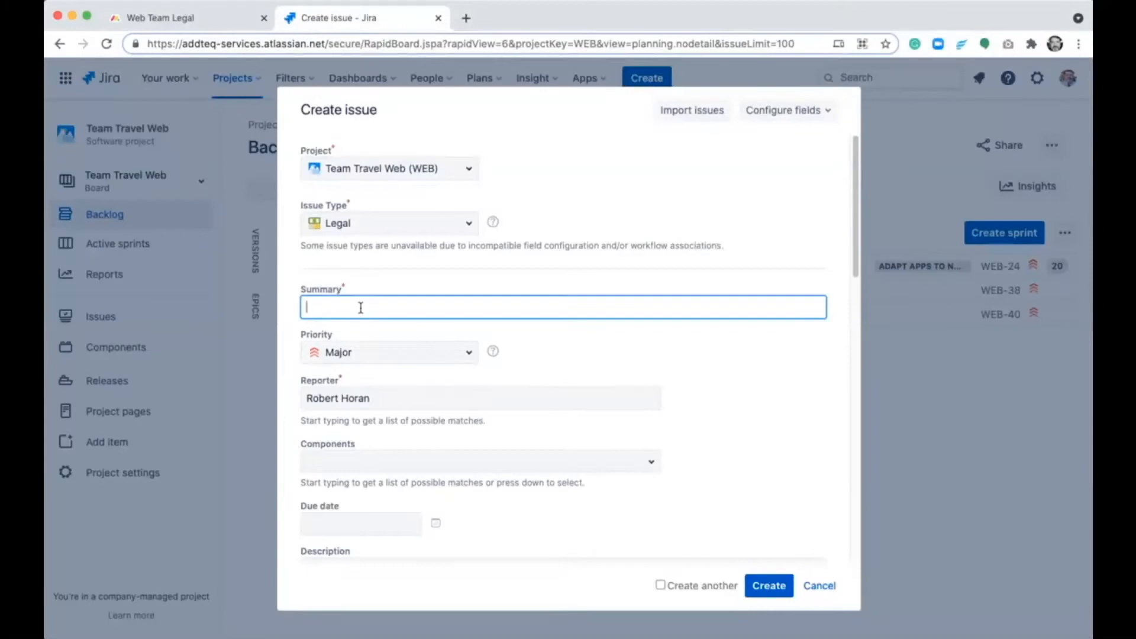
- Enter "Check home page for copyright violations" as the summary of the new Legal issue
type("ck home page for cop")
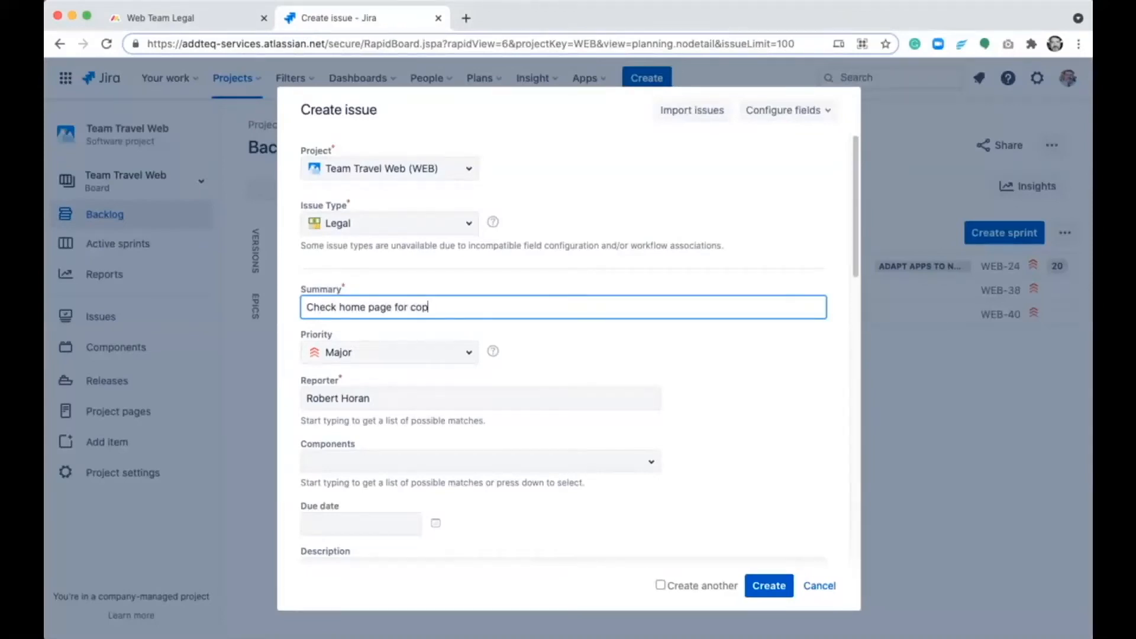
type("yright violations")
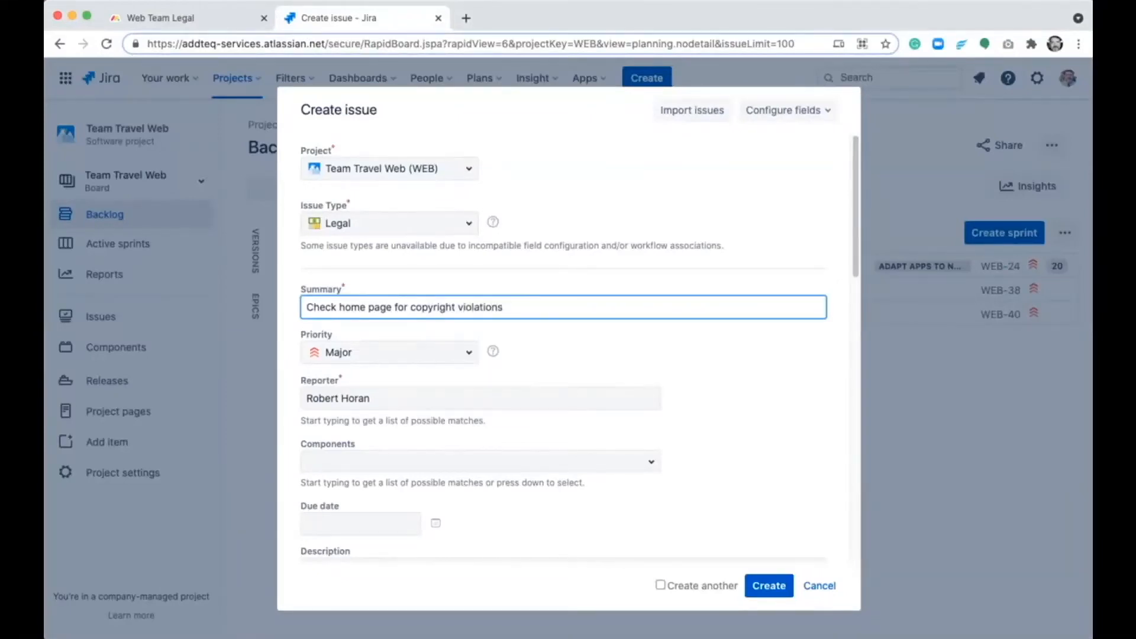
- Add the Copyright and Content components to the new issue and set its due date to 15/Jul/21
left_click(348, 460)
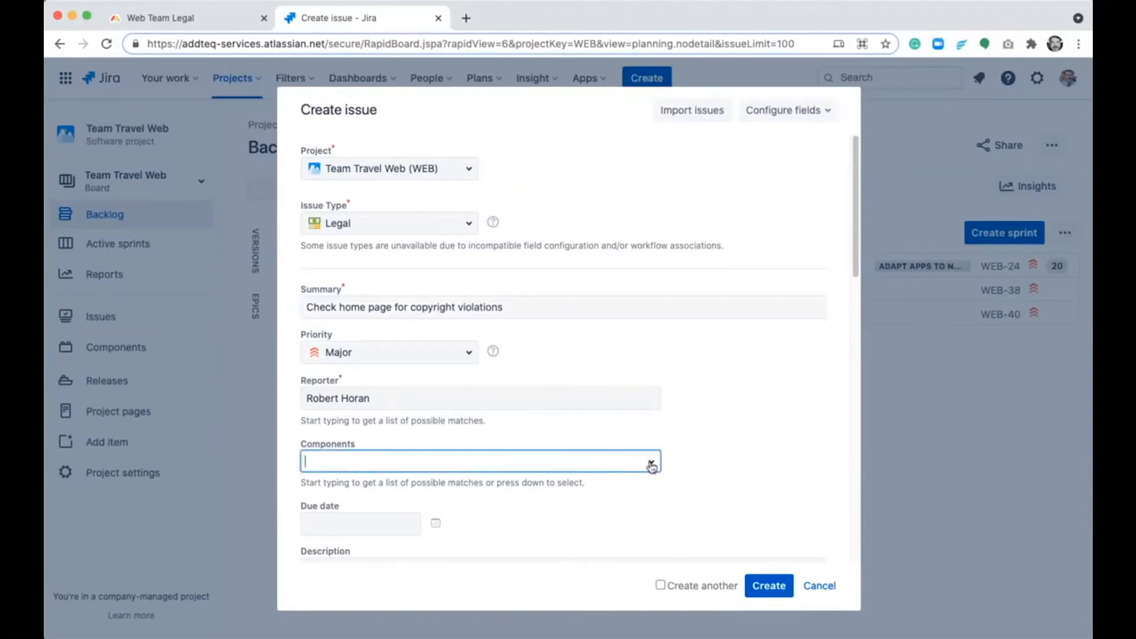
left_click(651, 462)
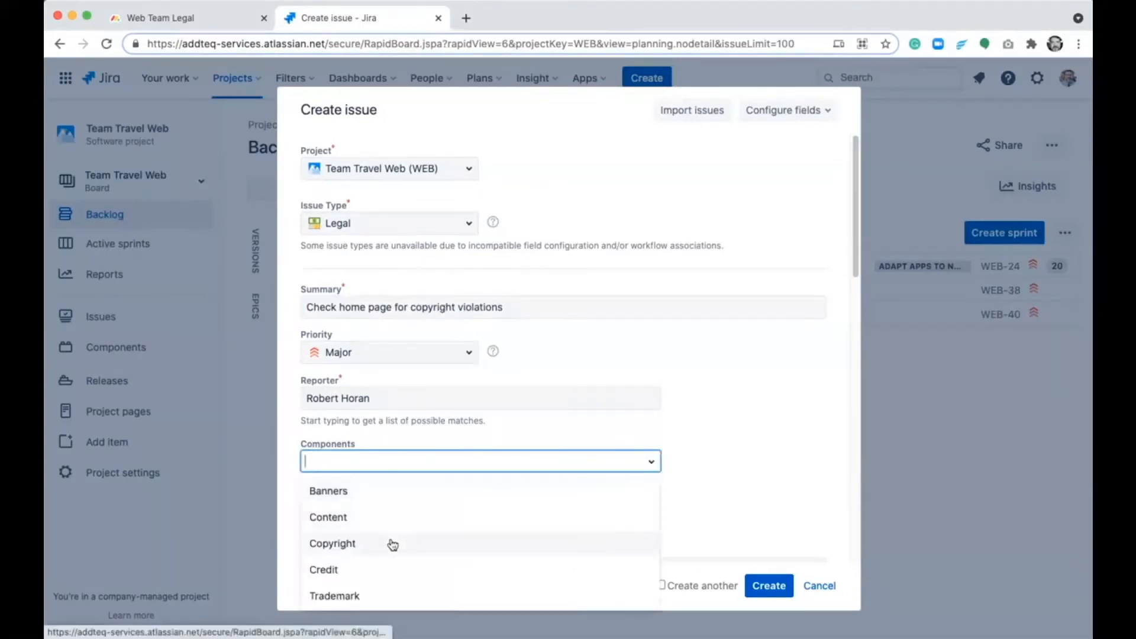
left_click(393, 542)
left_click(652, 461)
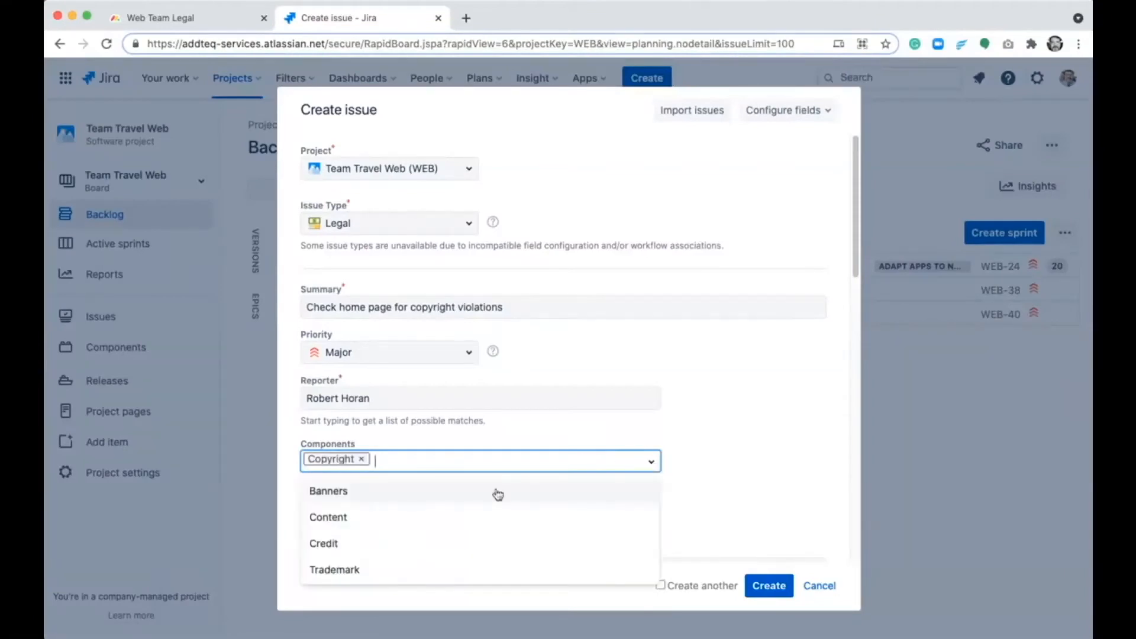
left_click(436, 521)
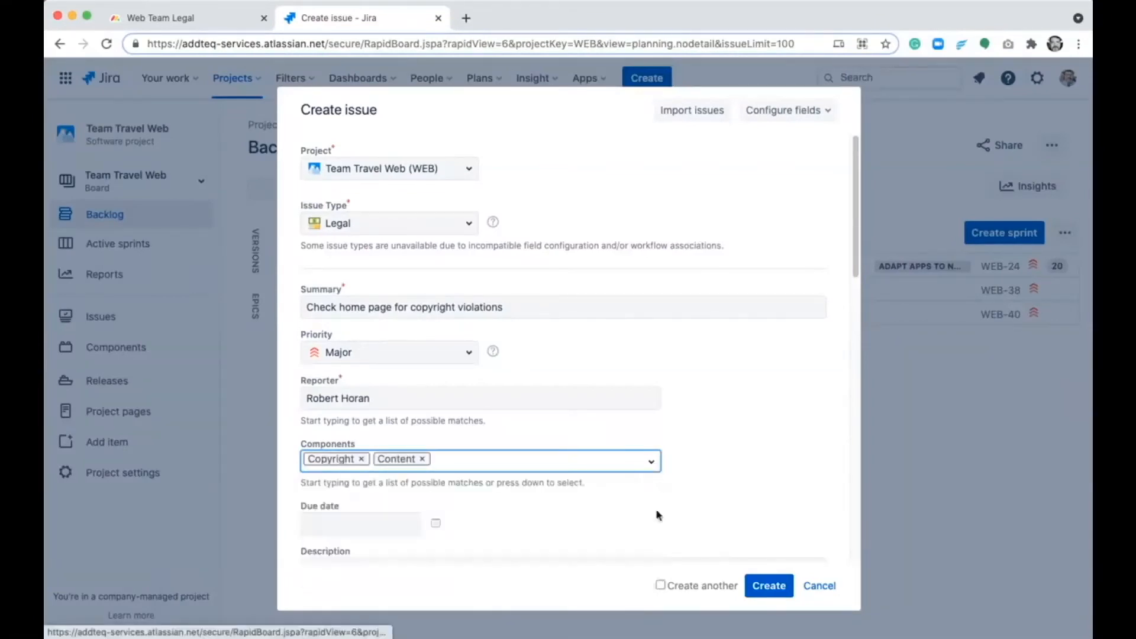
left_click(436, 525)
left_click(570, 534)
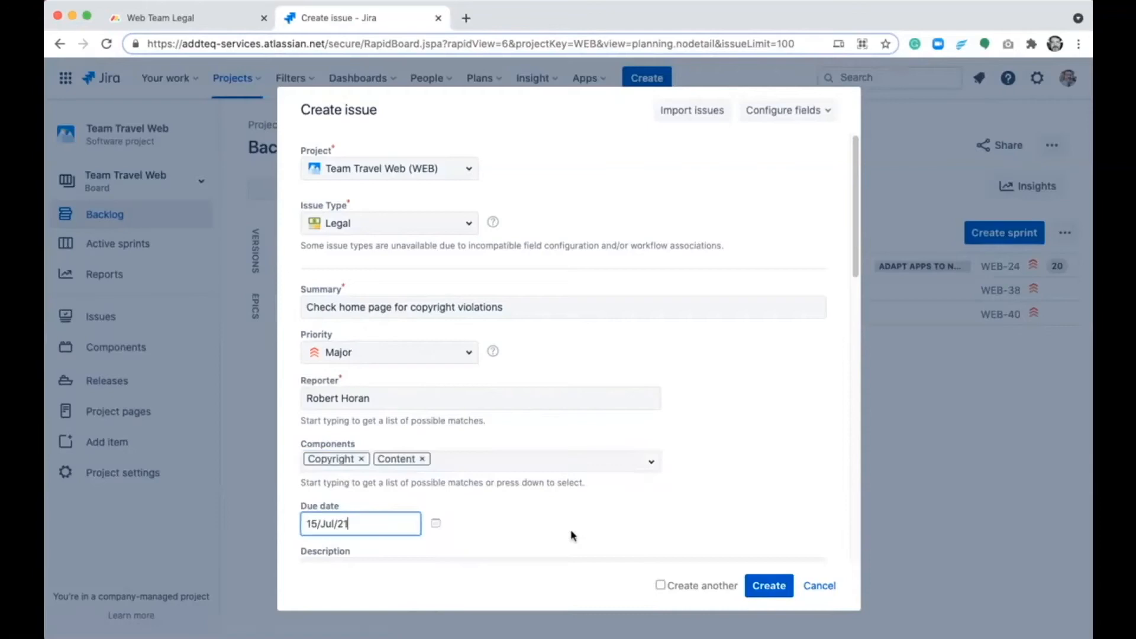
- Enter the description "Please check the content and images for possible violations." and create the issue
scroll(565, 523, "down", 3)
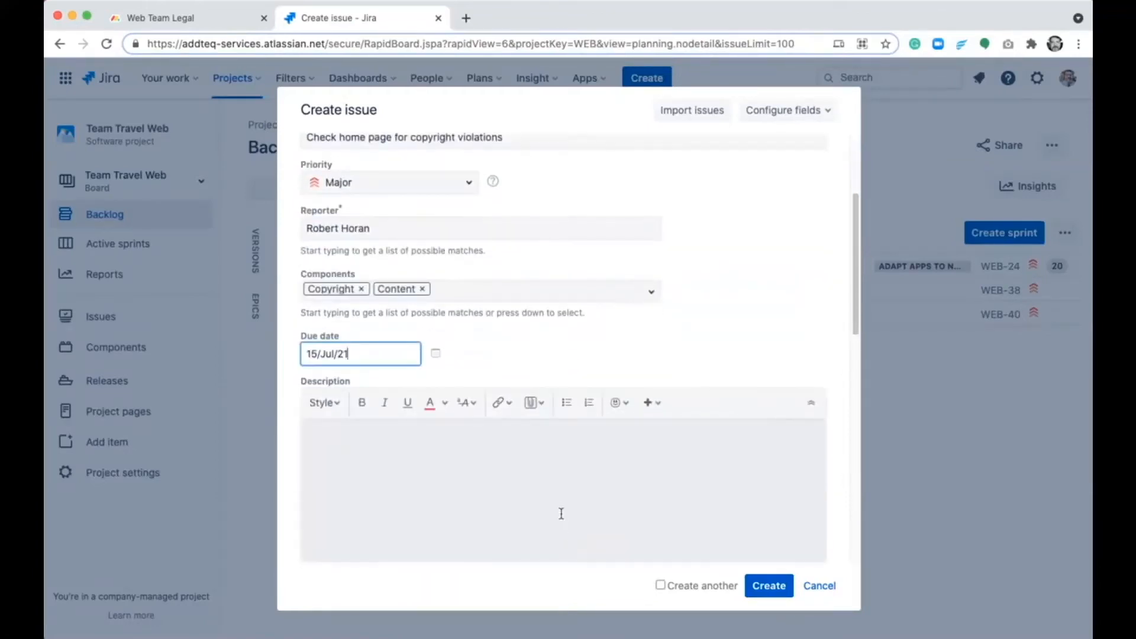
left_click(559, 511)
type("Pl")
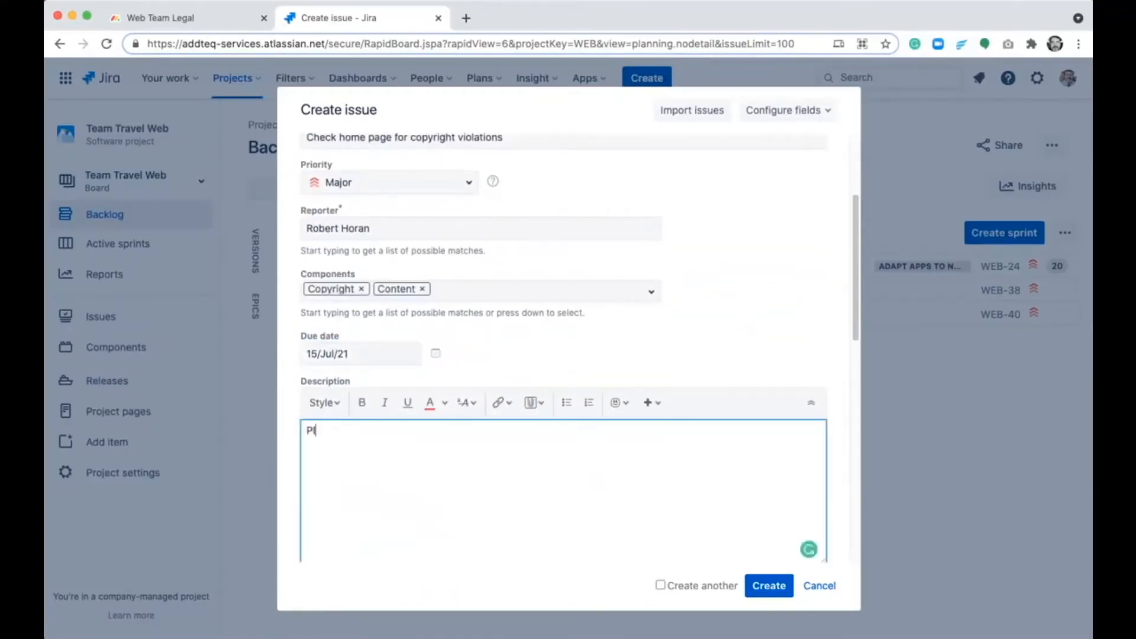
type("ease check the content")
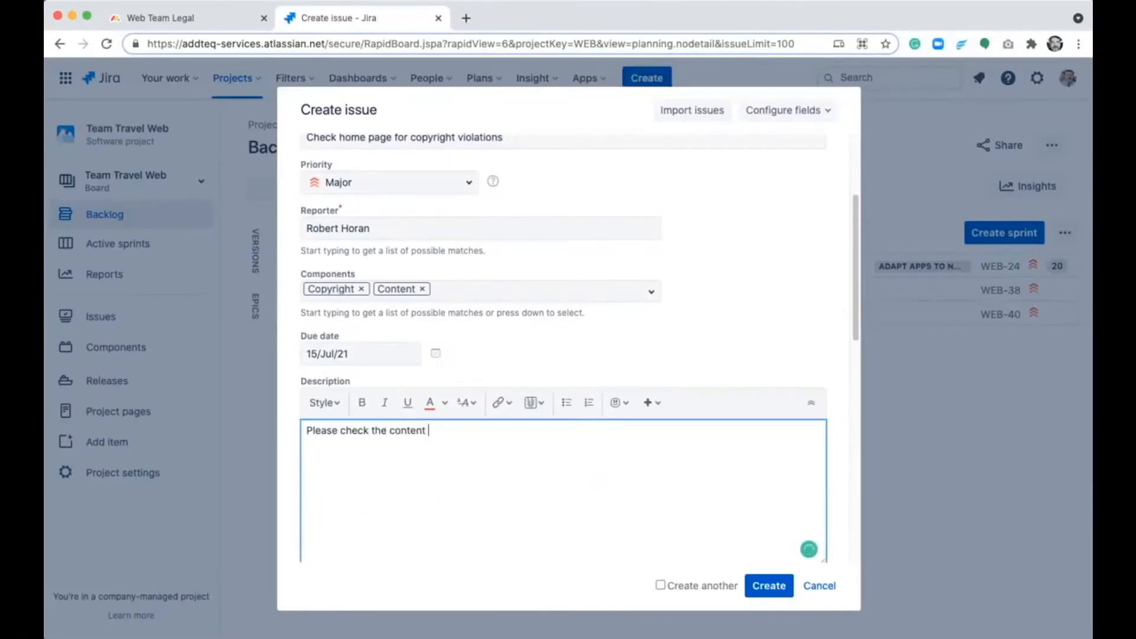
type(" and images for possible")
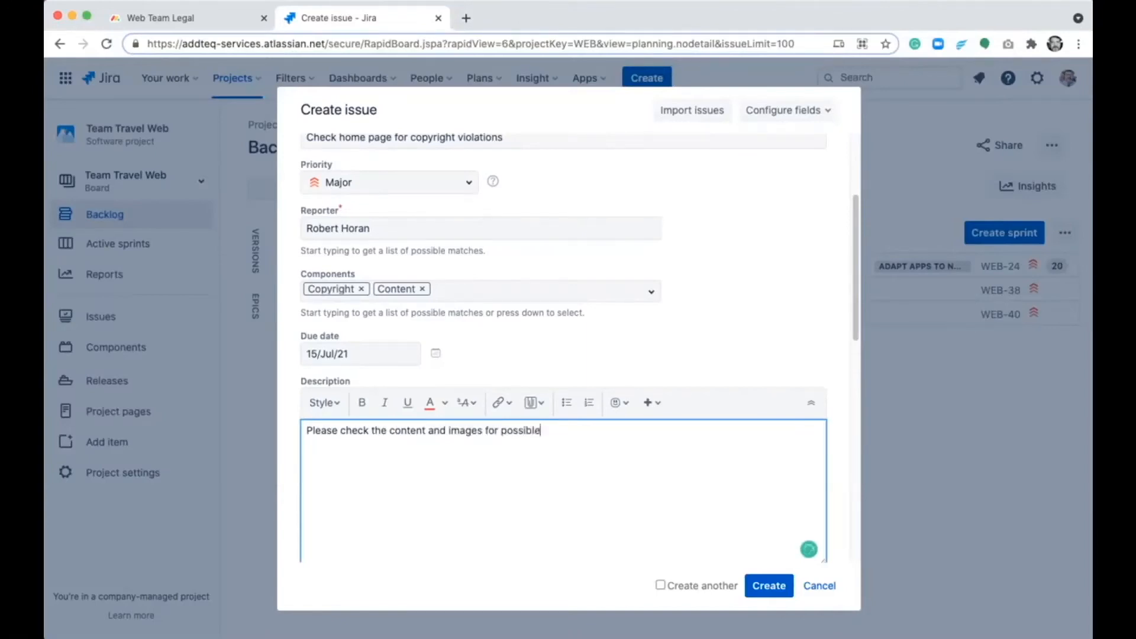
type(" violations.")
left_click(767, 597)
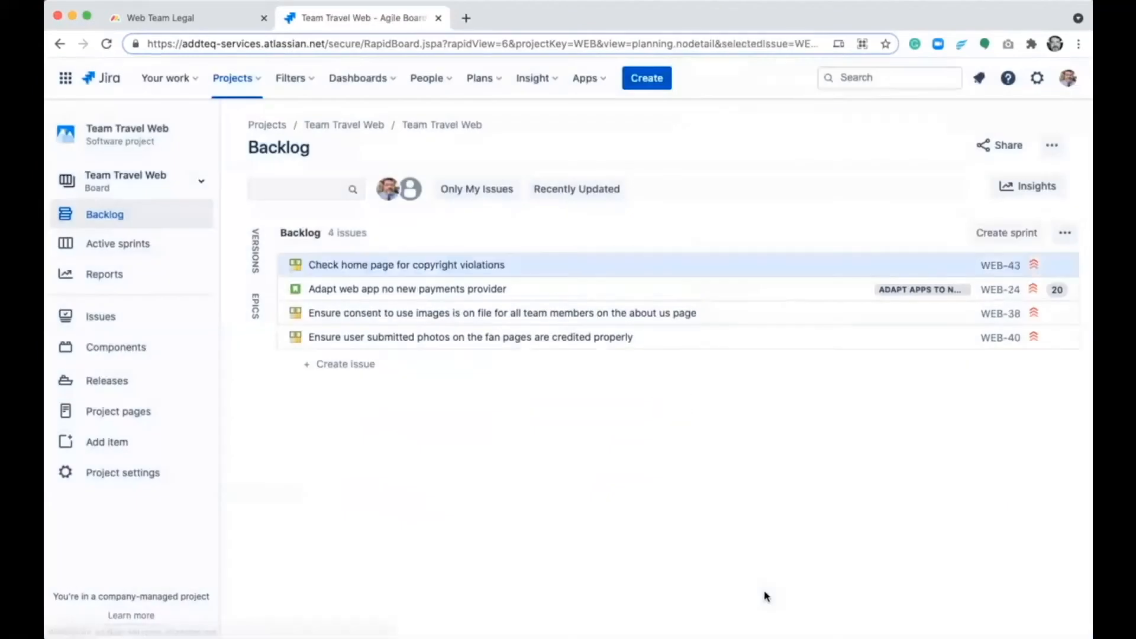
- Review the details of WEB-43 on its own page, and return to the Web Team Legal board in monday.com
left_click(1002, 268, "super")
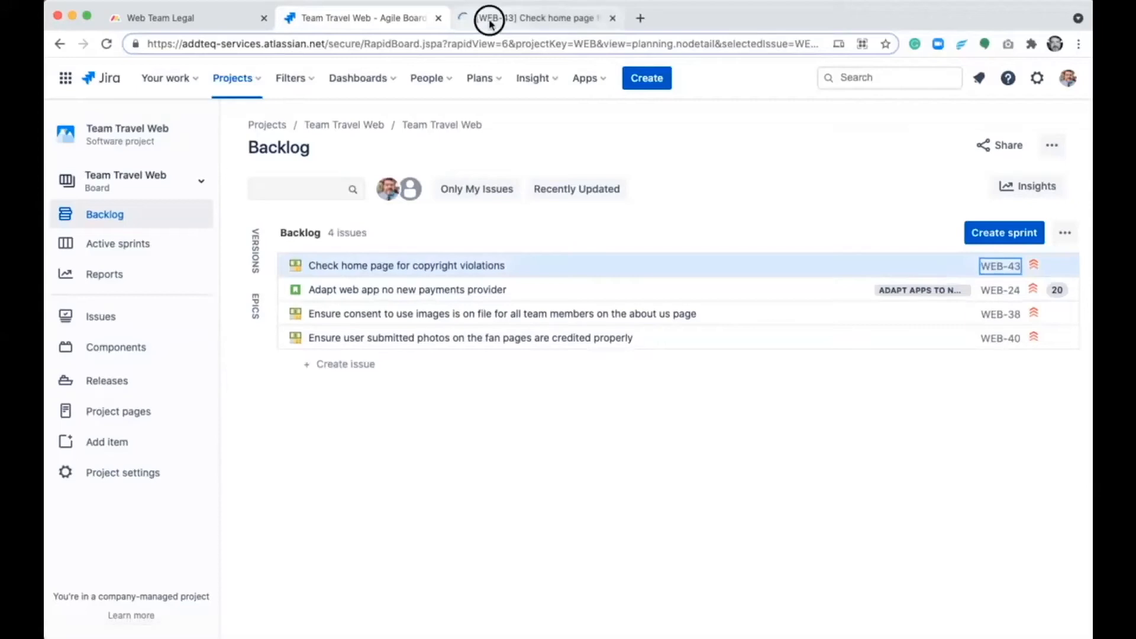
left_click(490, 21)
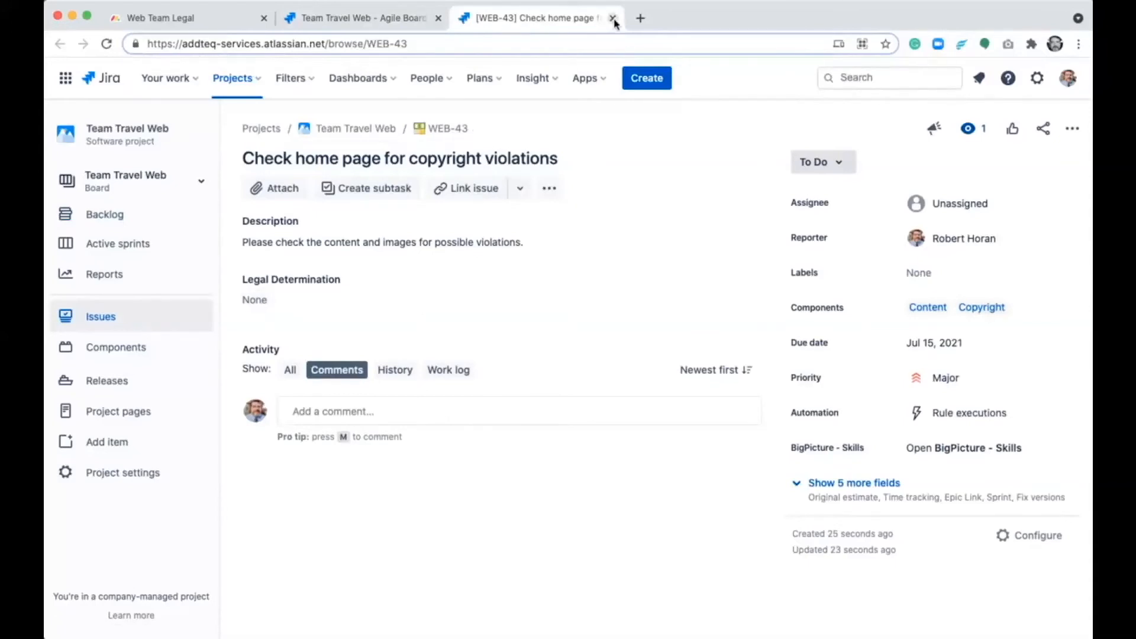
key("super+w")
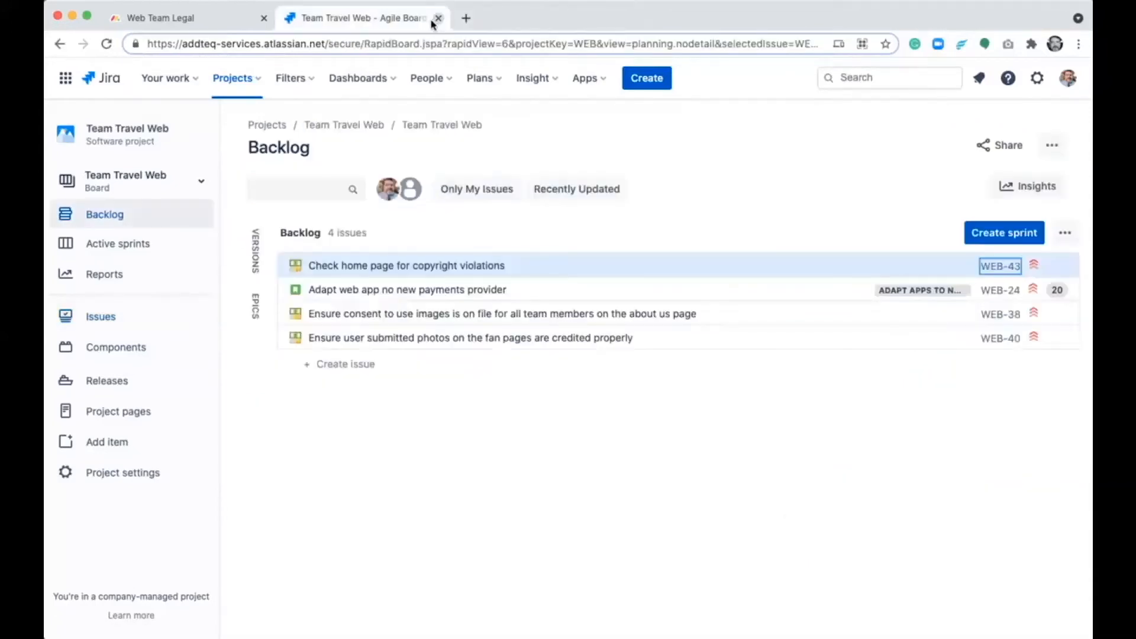
left_click(437, 18)
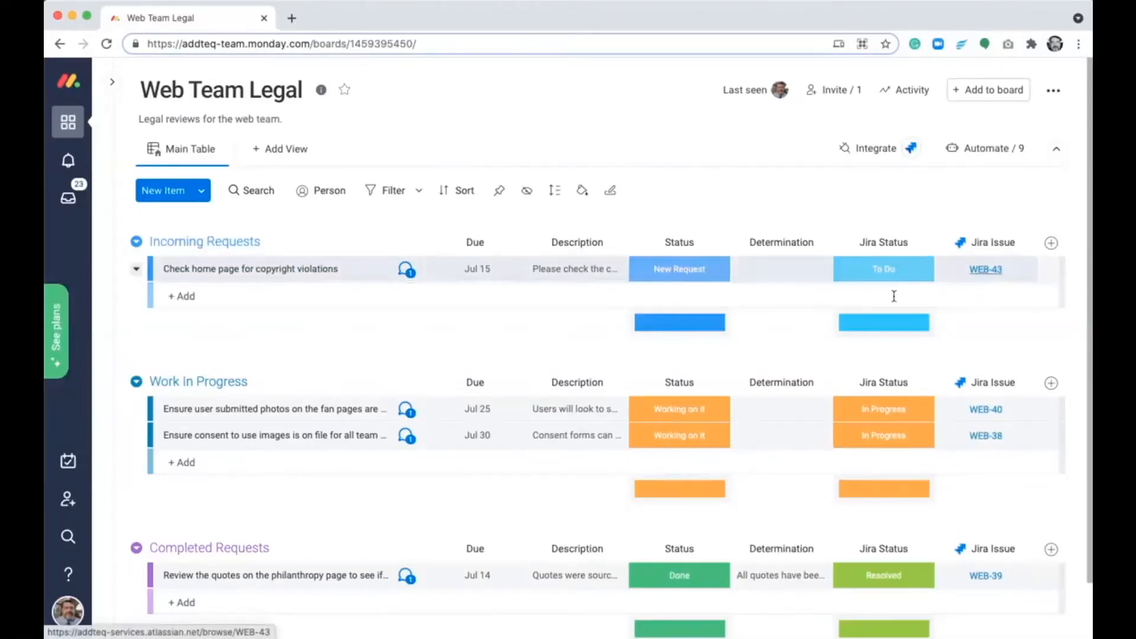
- Set the home page copyright request's status to Working on it and check the status of WEB-43 in Jira
left_click(708, 282)
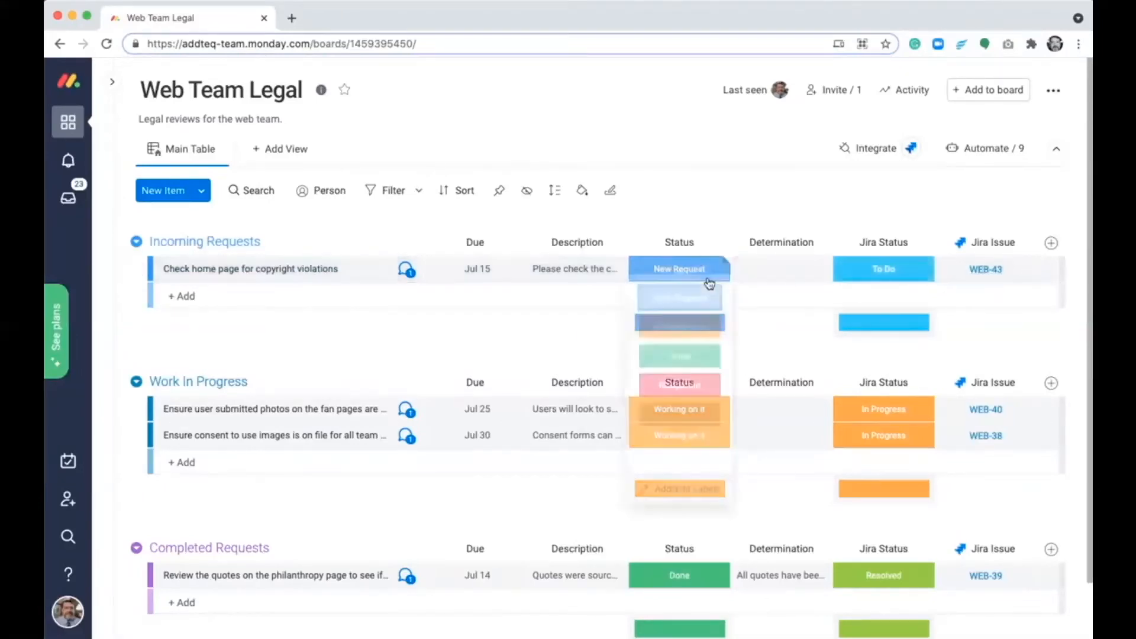
left_click(707, 340)
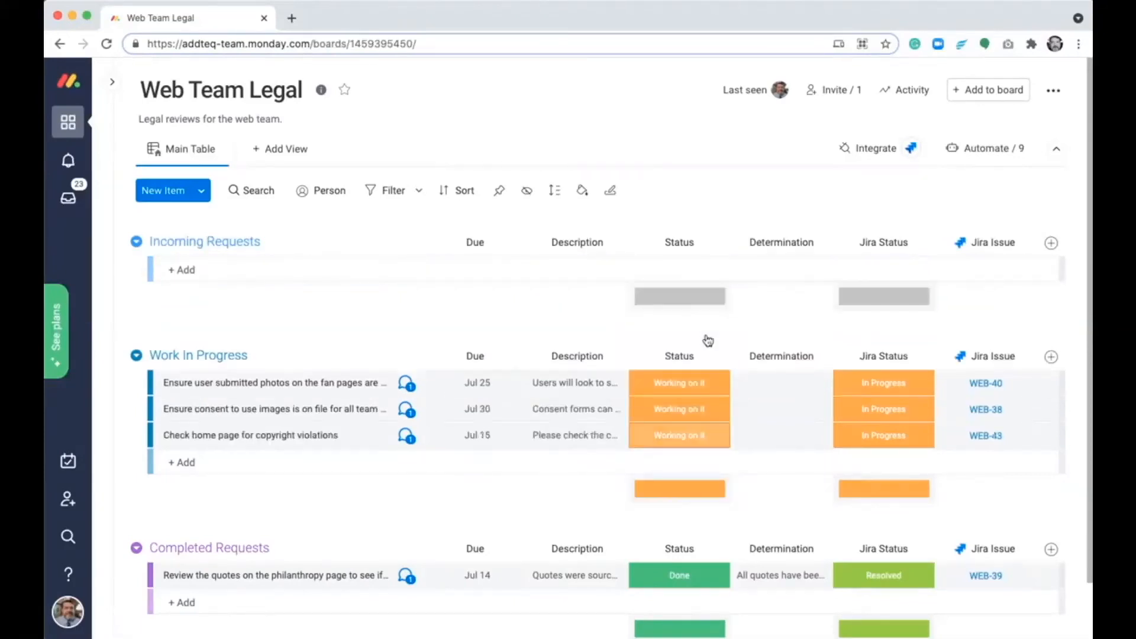
left_click(986, 437)
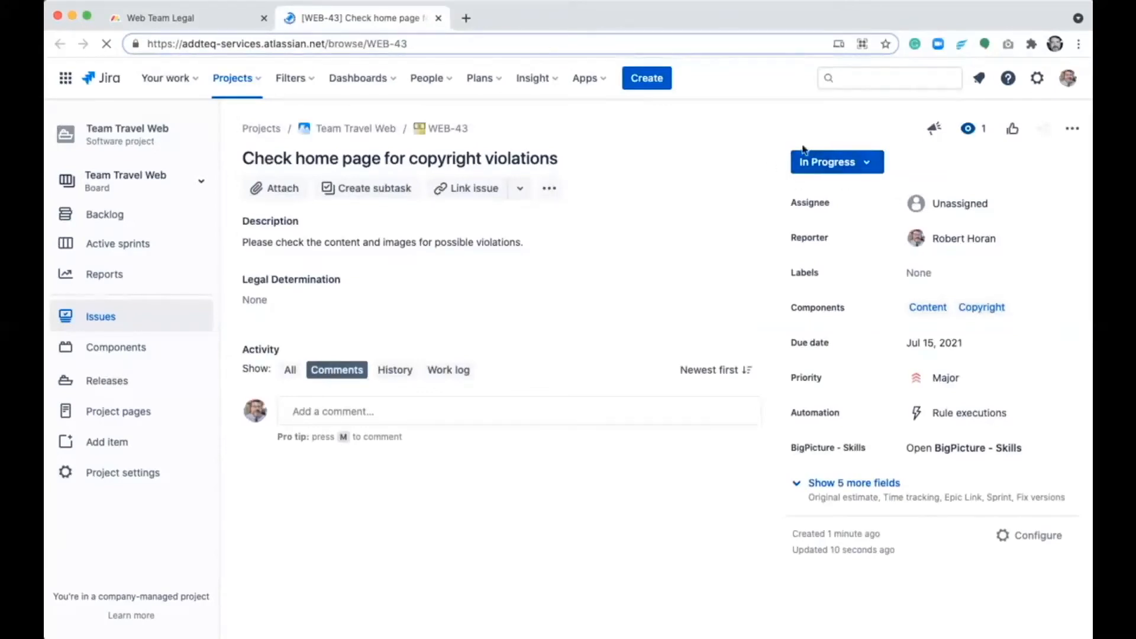
left_click(439, 19)
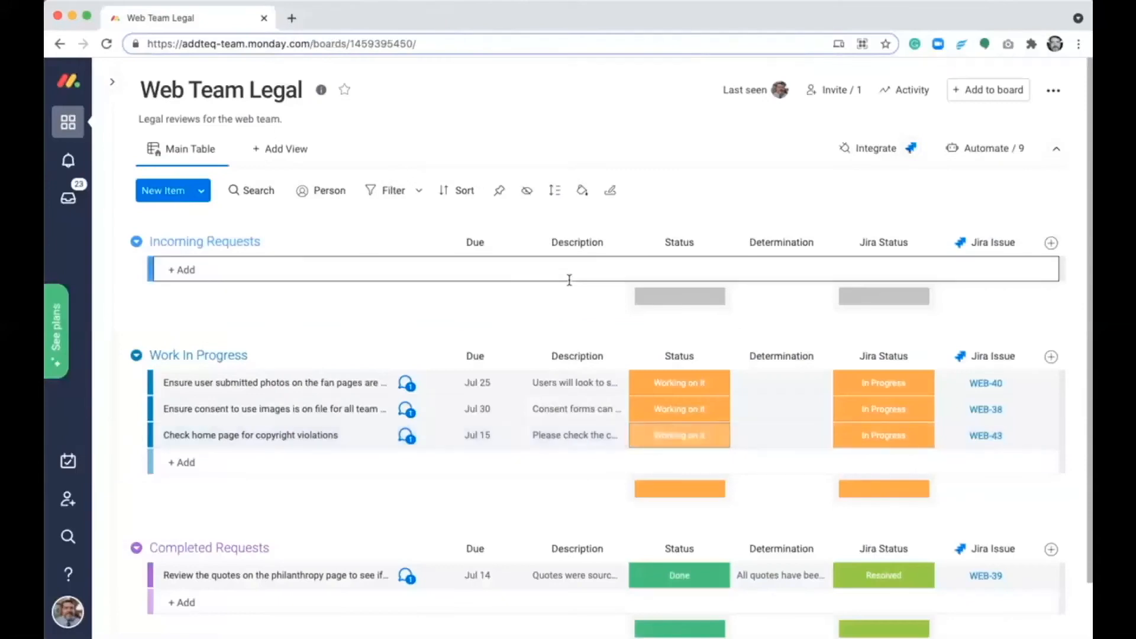
- Enter "No violations found" as the determination for the home page copyright request and set its status to Done
left_click(754, 435)
type("No violation")
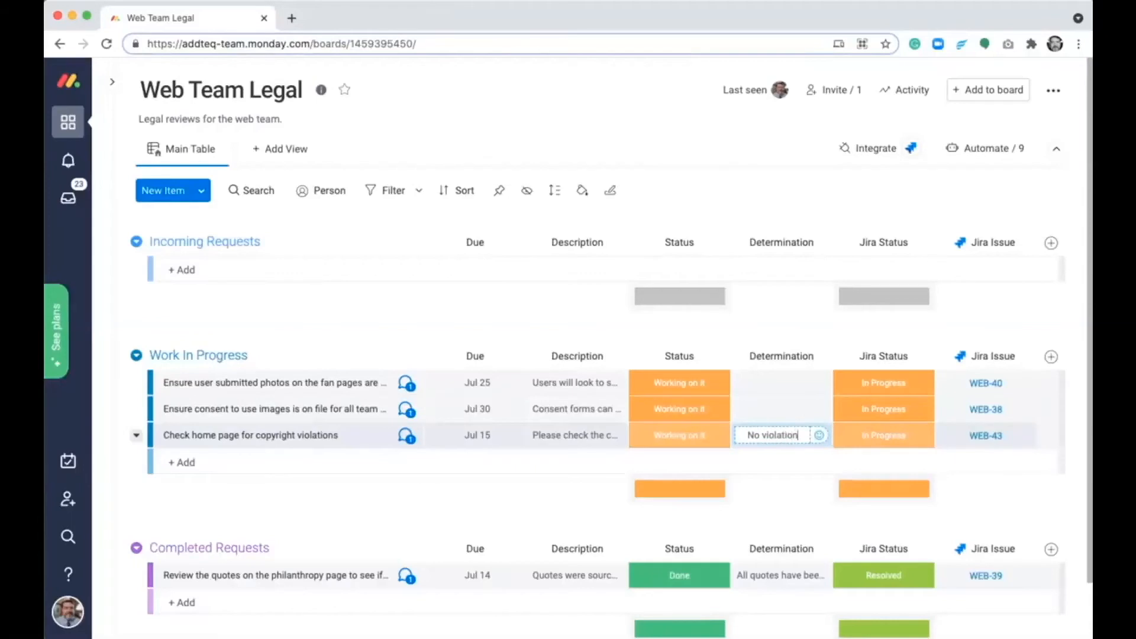
type("s found")
key("Return")
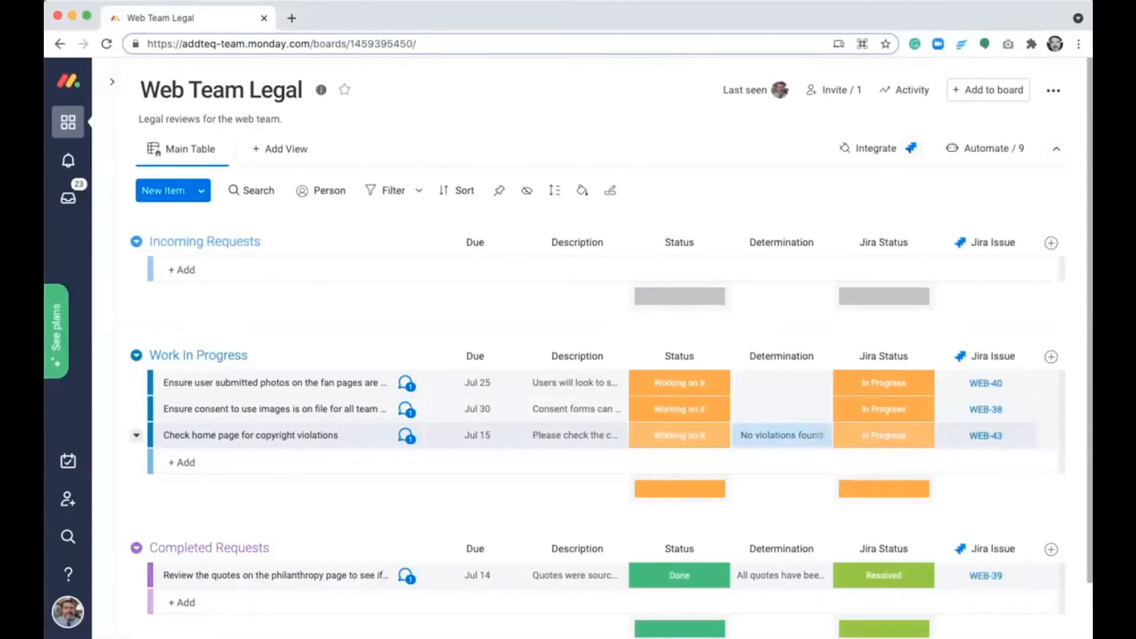
left_click(689, 435)
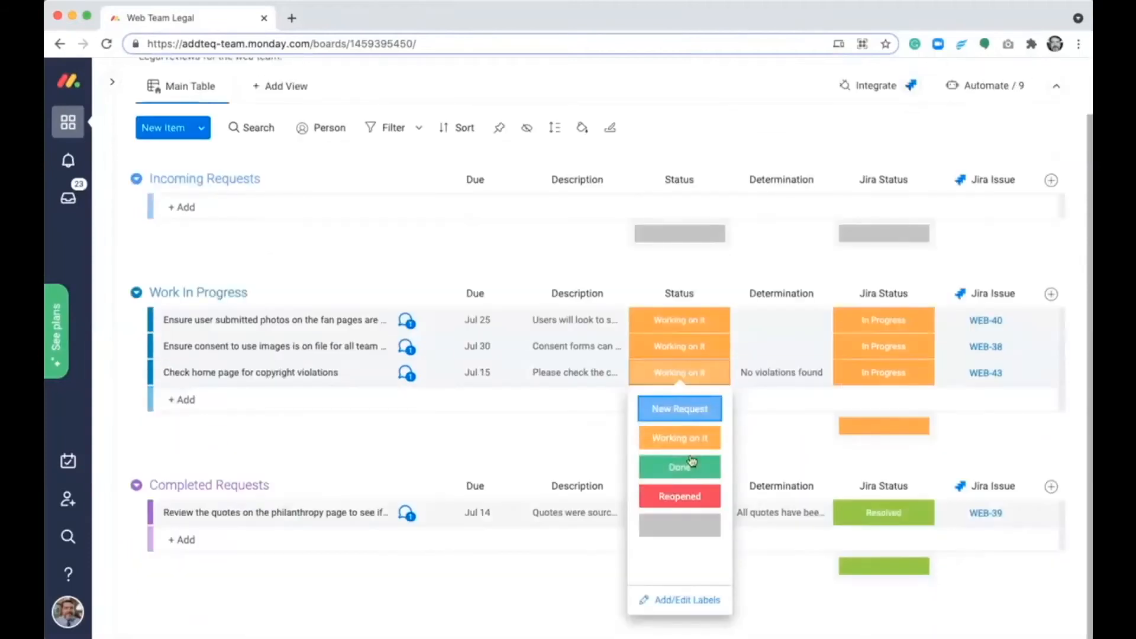
left_click(690, 467)
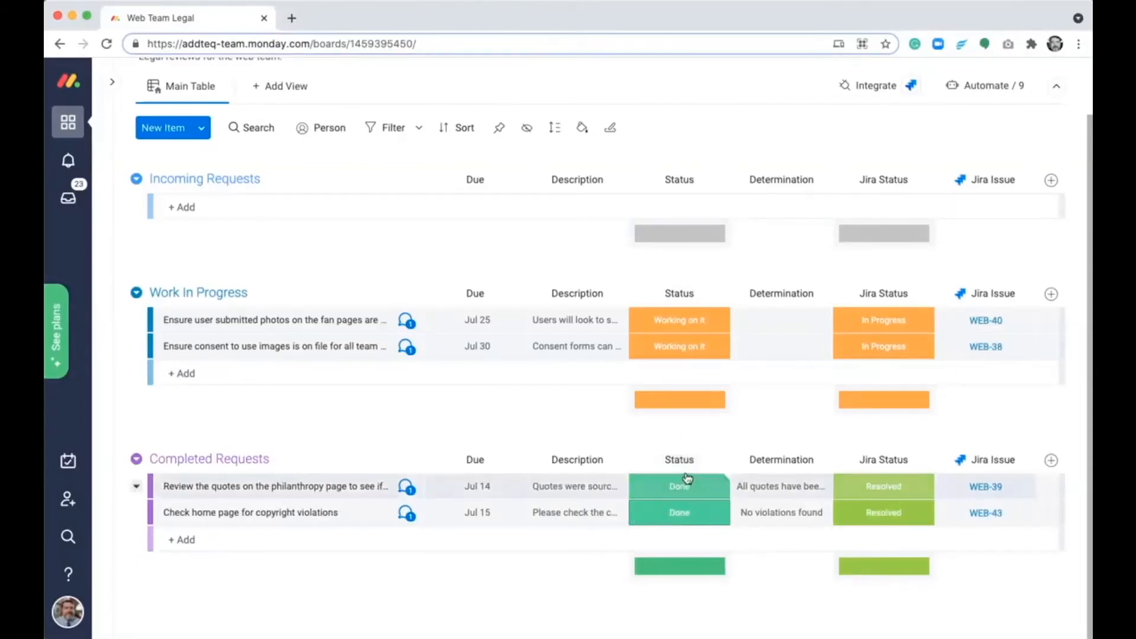
- Open WEB-43 in Jira from the completed request and change its status to Reopened
left_click(987, 513)
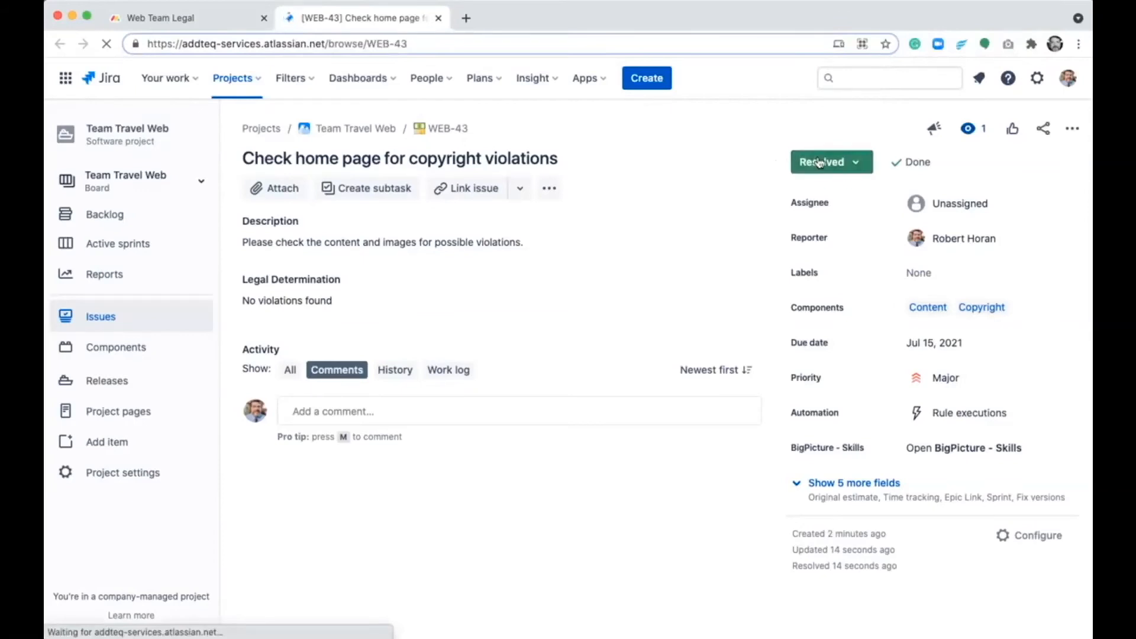
left_click(819, 163)
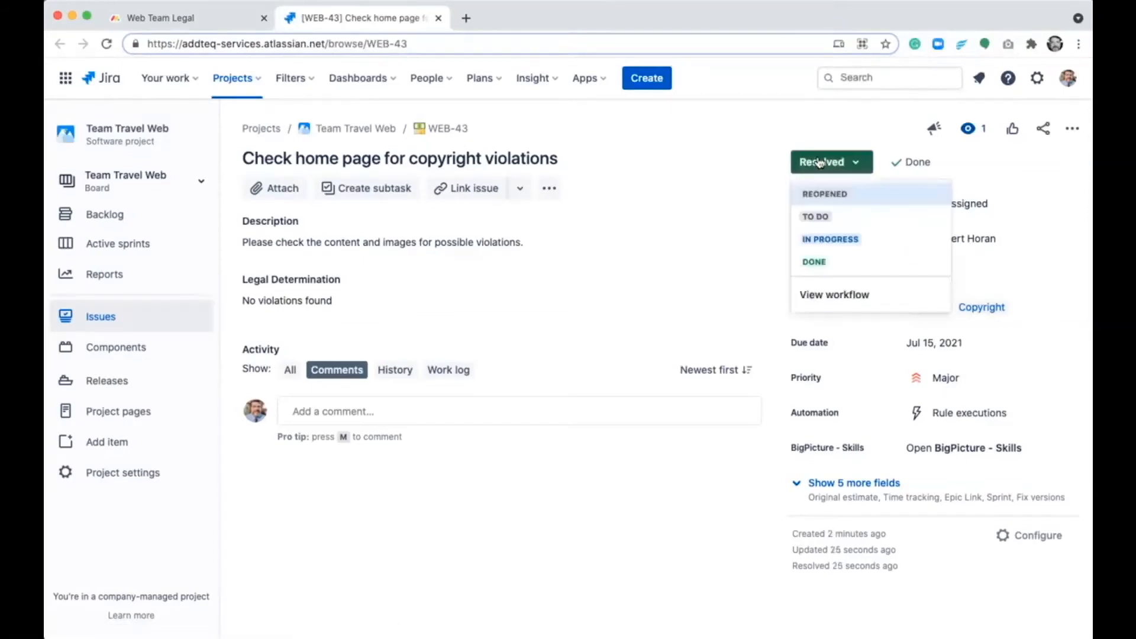
left_click(825, 194)
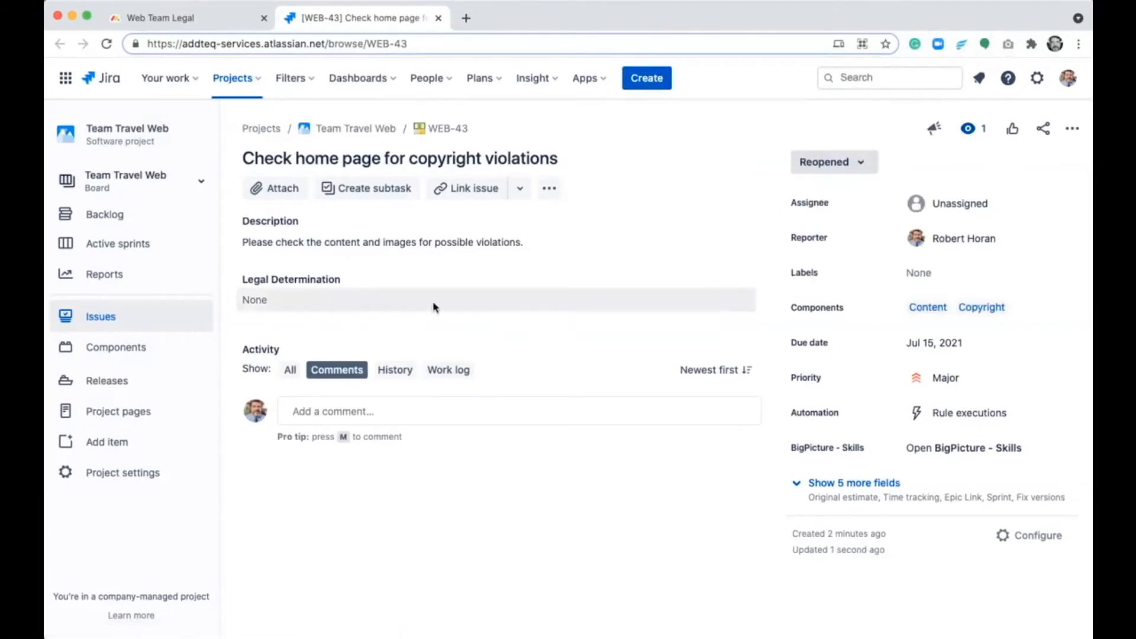
- Add the paragraph "Please note that new content was added after the initial submission of this ticket." to WEB-43's description and save it
left_click(530, 247)
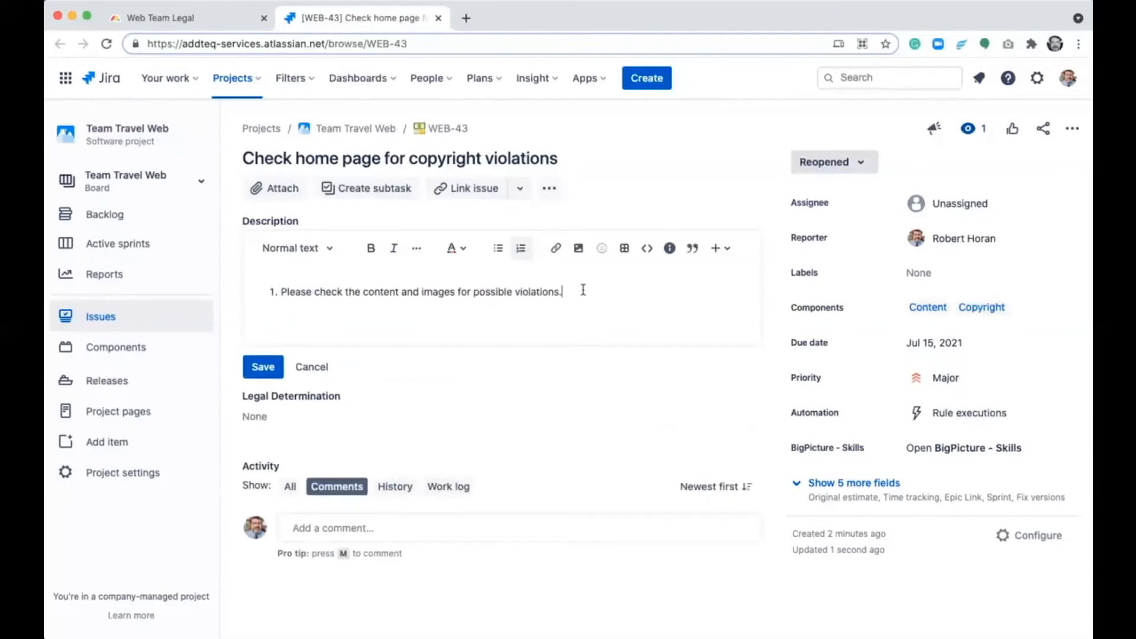
left_click(520, 248)
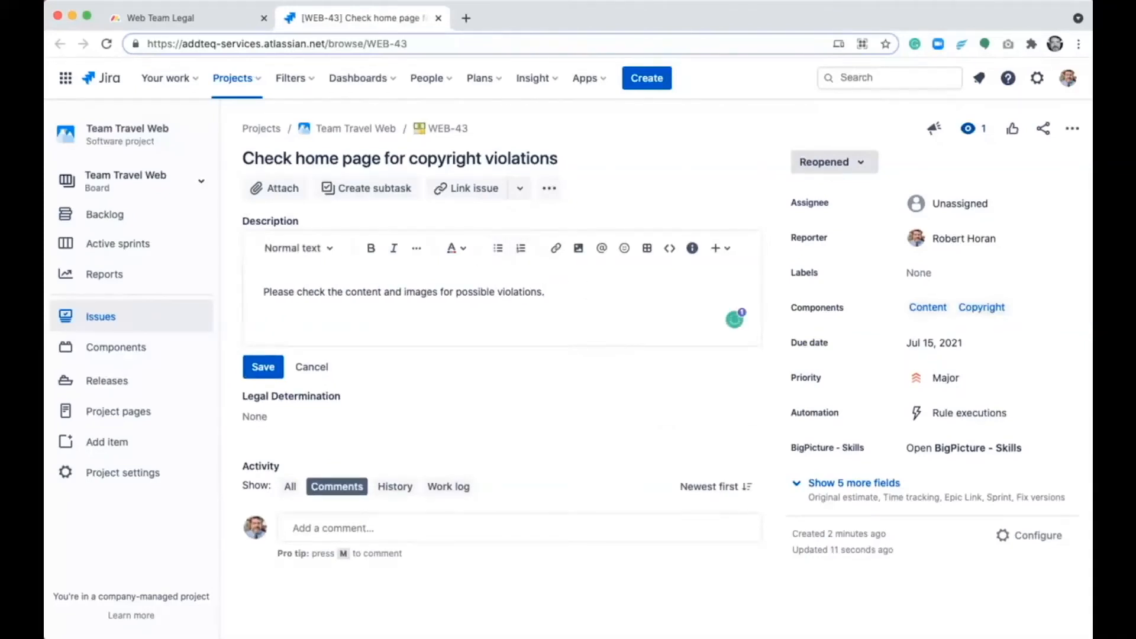
key("Return")
type("Pleas")
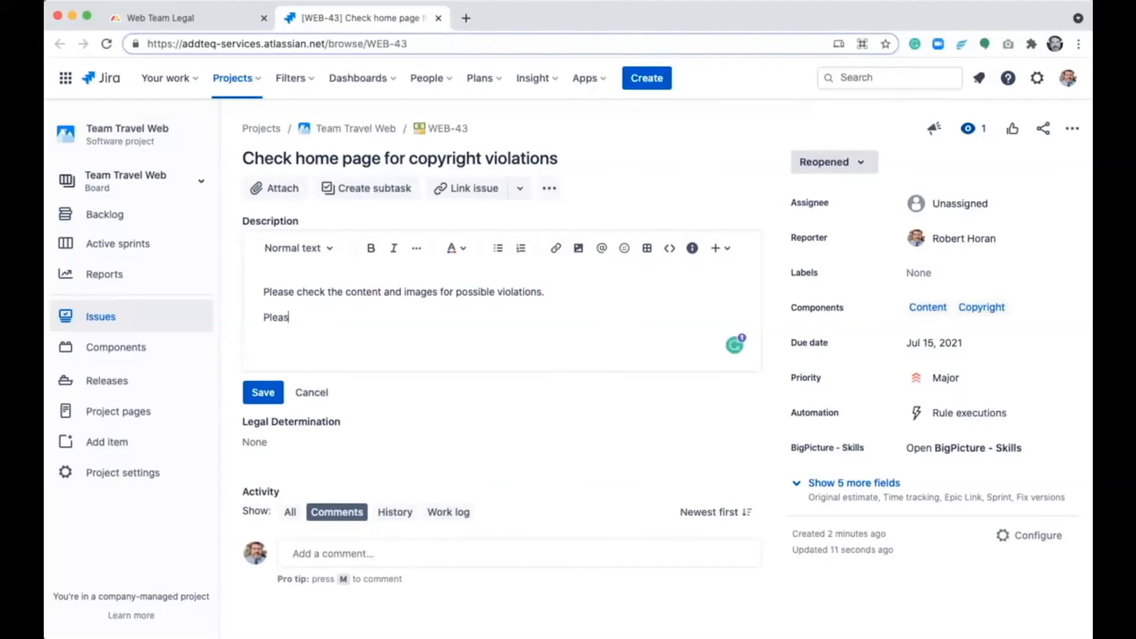
type("e note that new content was added after the initia")
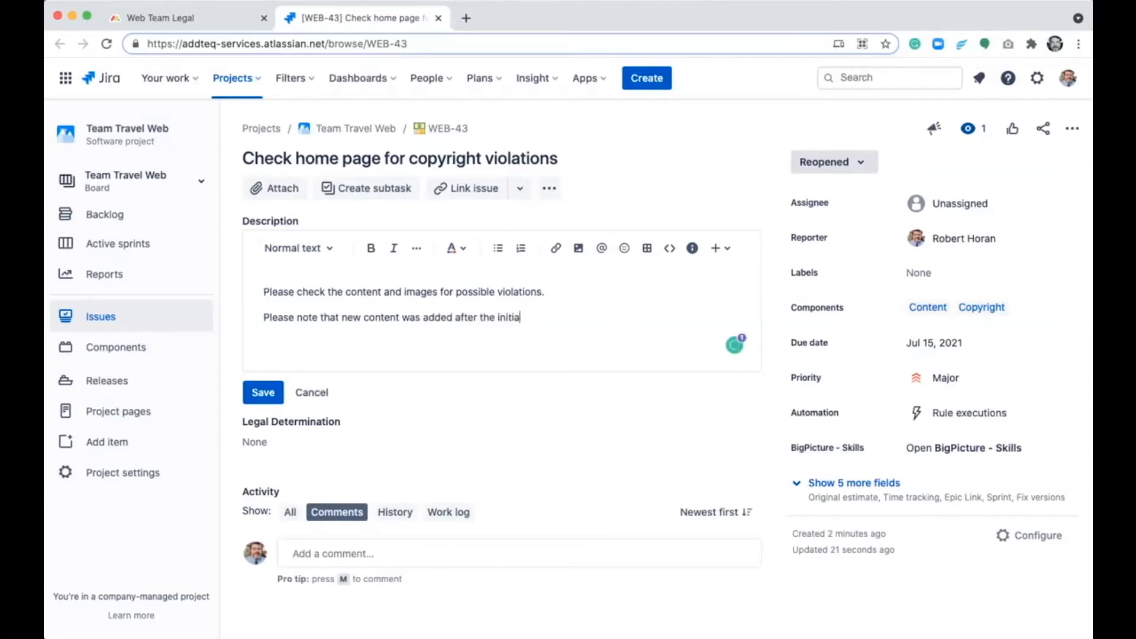
type("l submission of this ticket.")
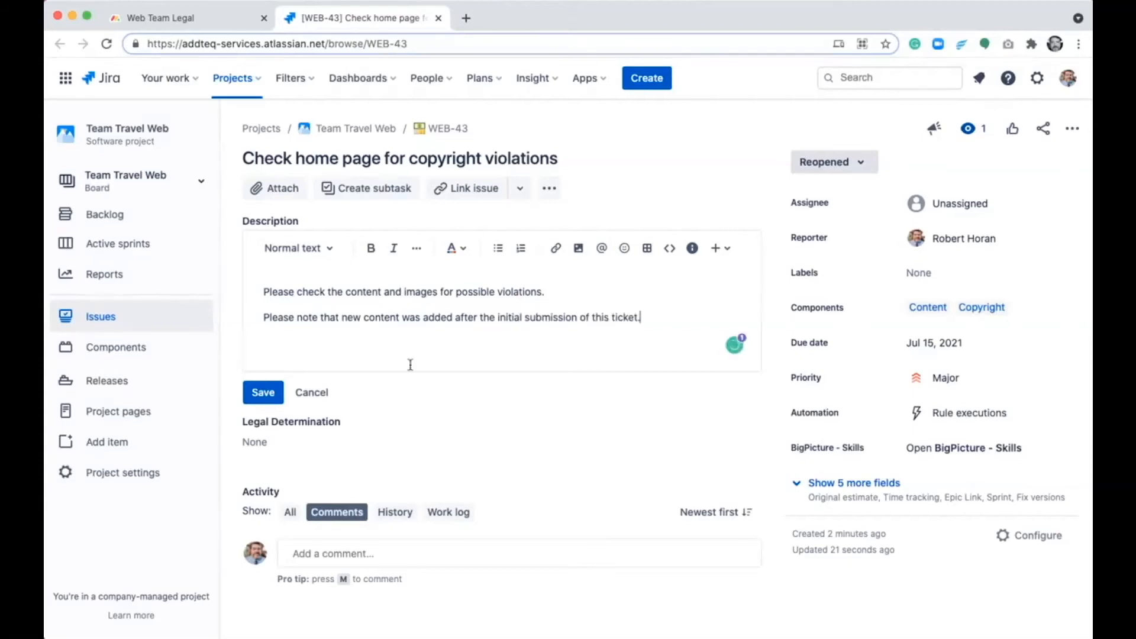
left_click(276, 397)
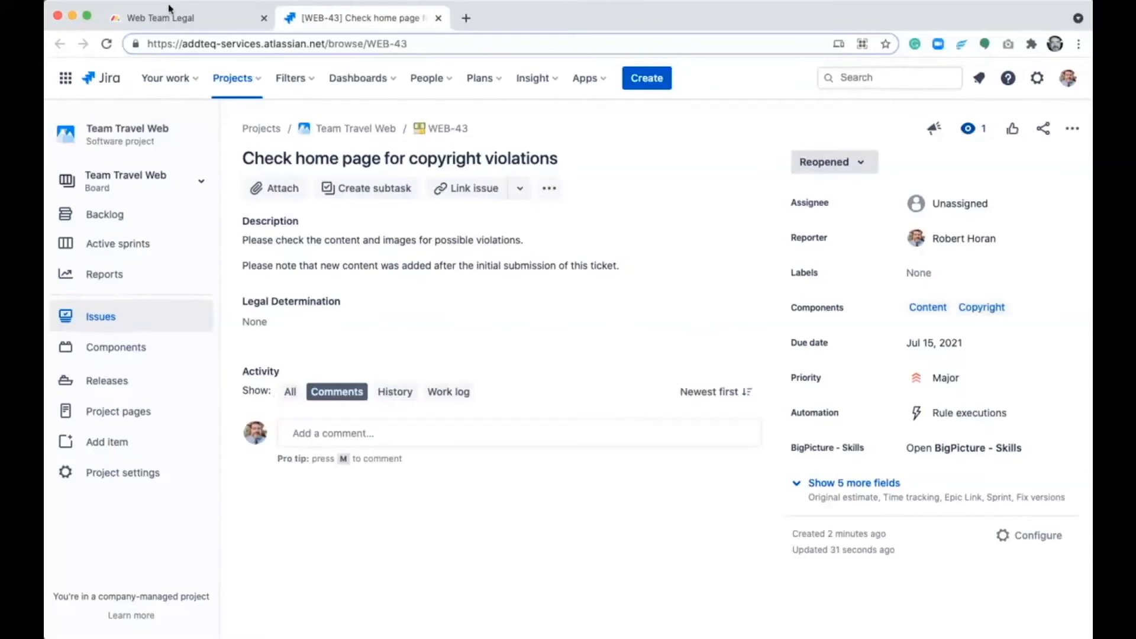
- Close WEB-43 to return to the Web Team Legal board in monday.com and set the reopened copyright request's status to Working on it
left_click(438, 19)
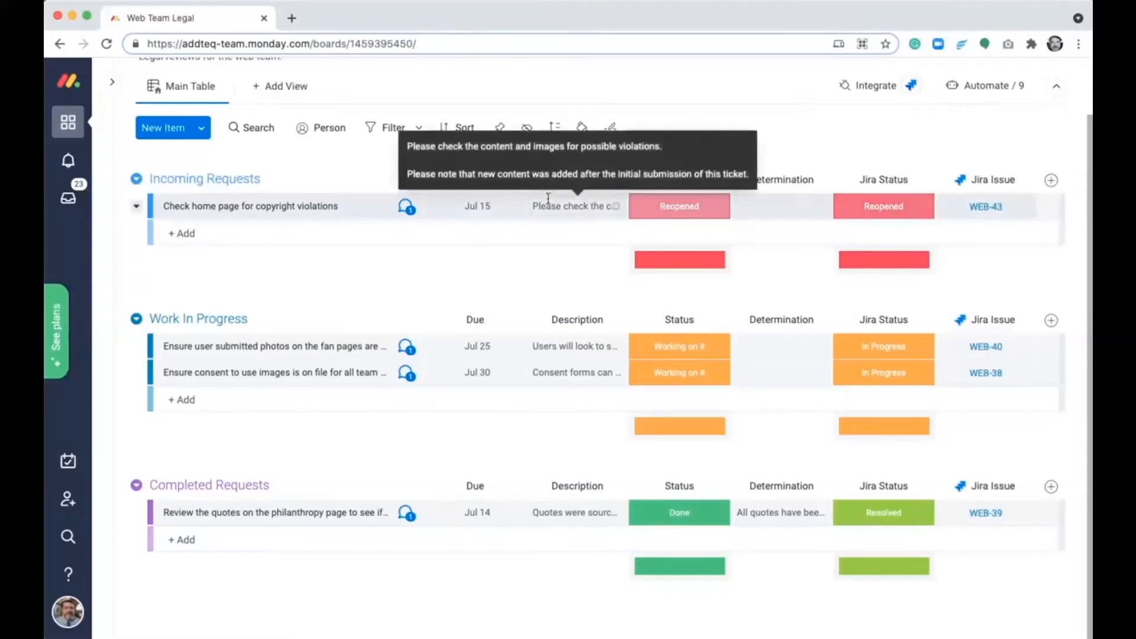
left_click(657, 211)
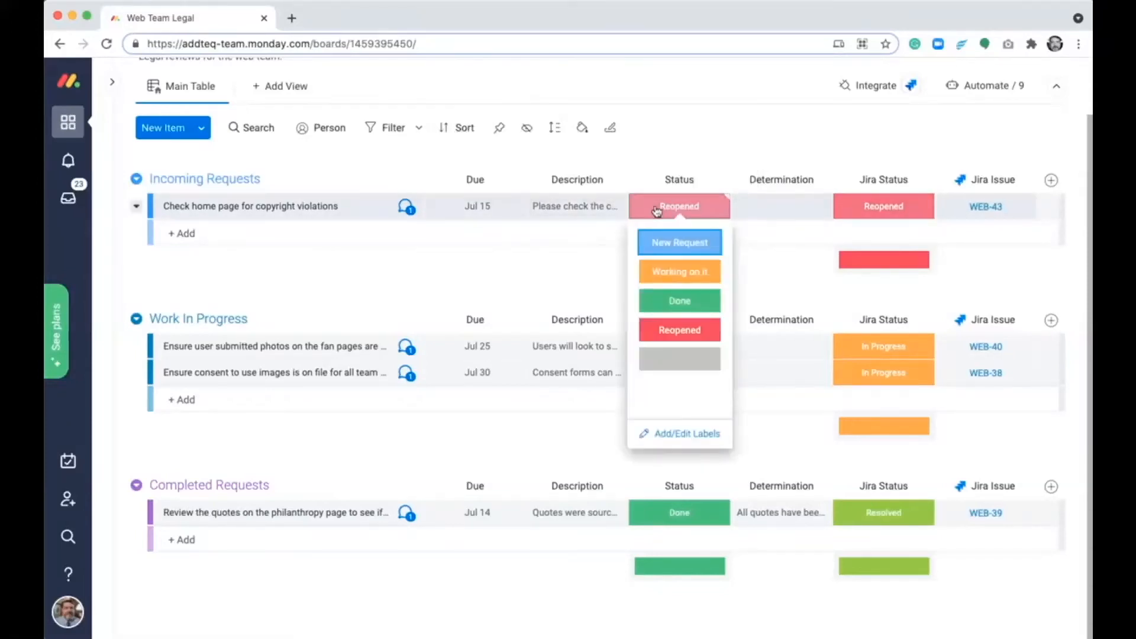
left_click(682, 272)
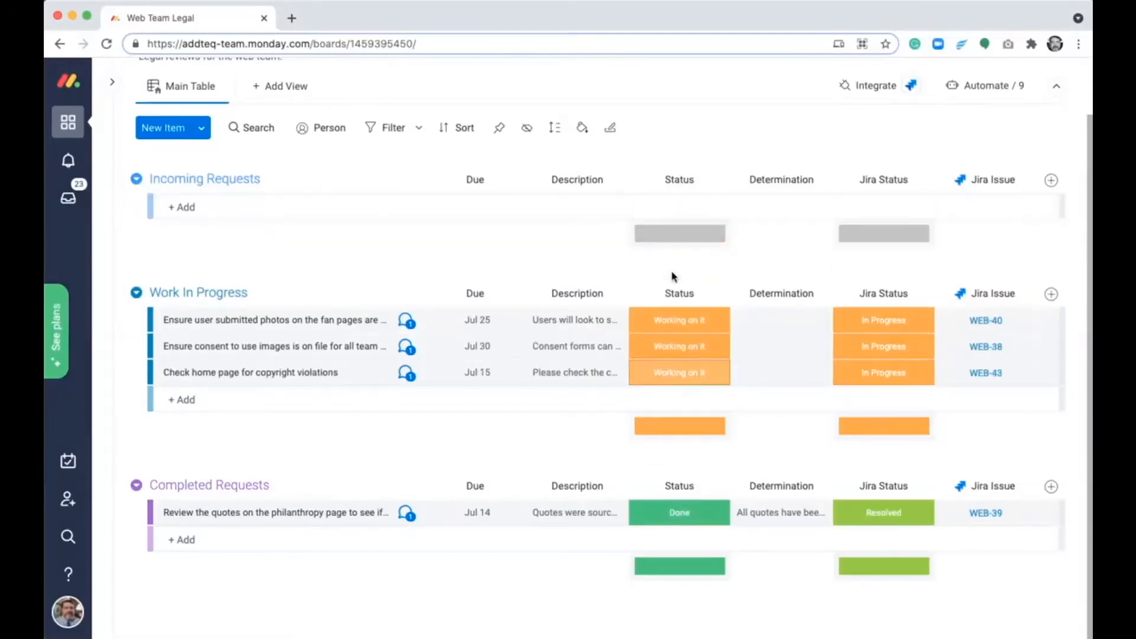
- Record "No violations found" as the determination for the reopened home page copyright request and set its status to Done
left_click(793, 373)
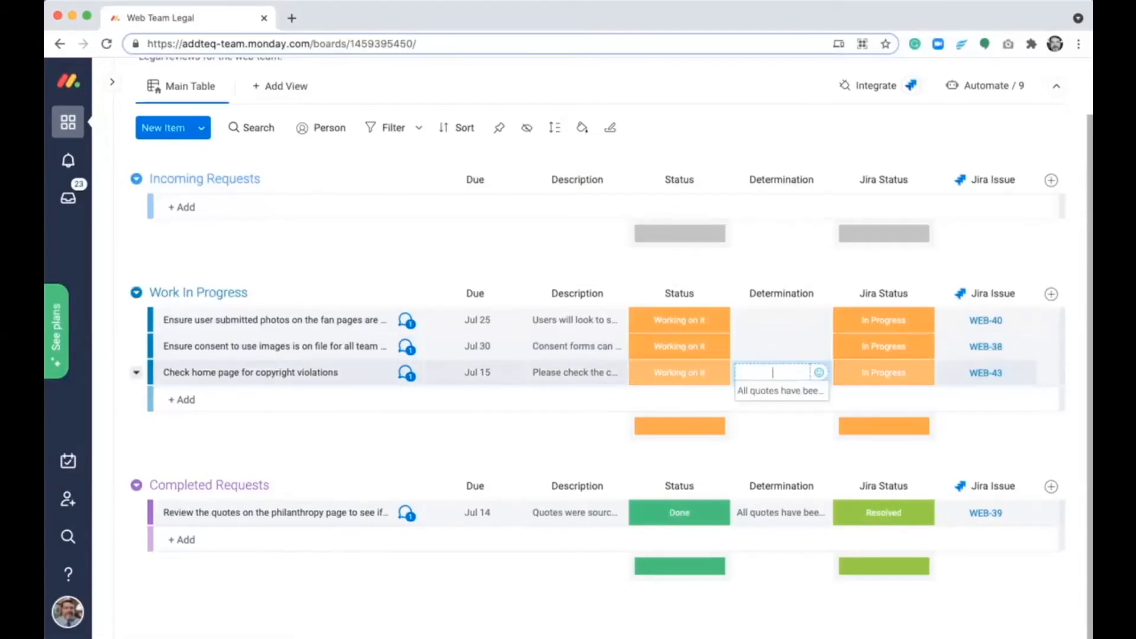
type("No new")
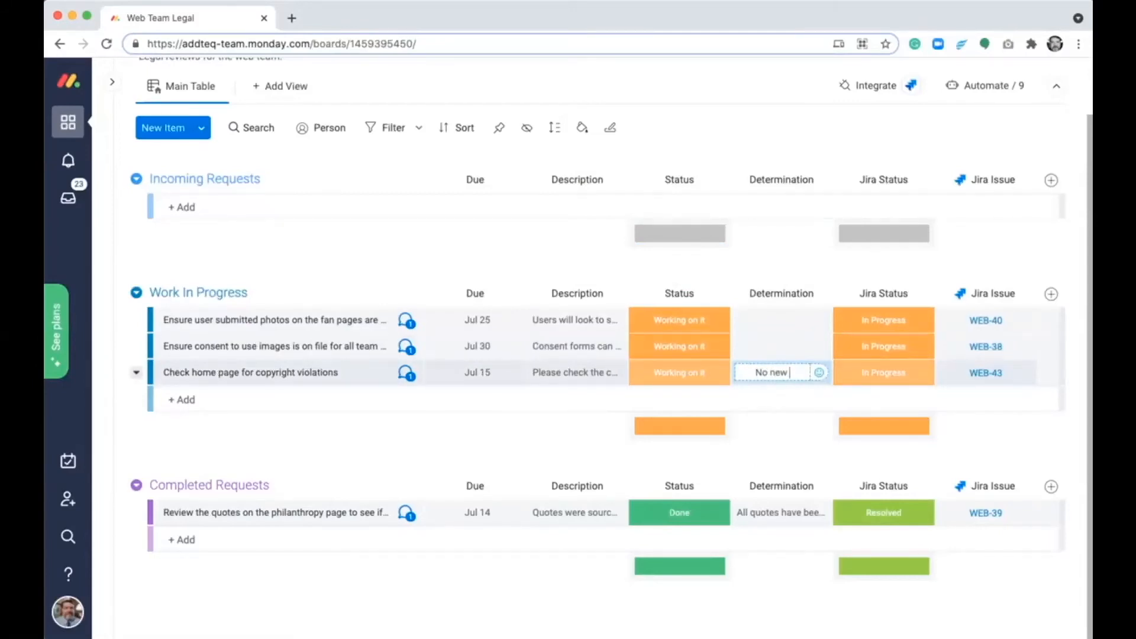
key("BackSpace")
key("BackSpace")
key("BackSpace")
type("violations found")
key("Return")
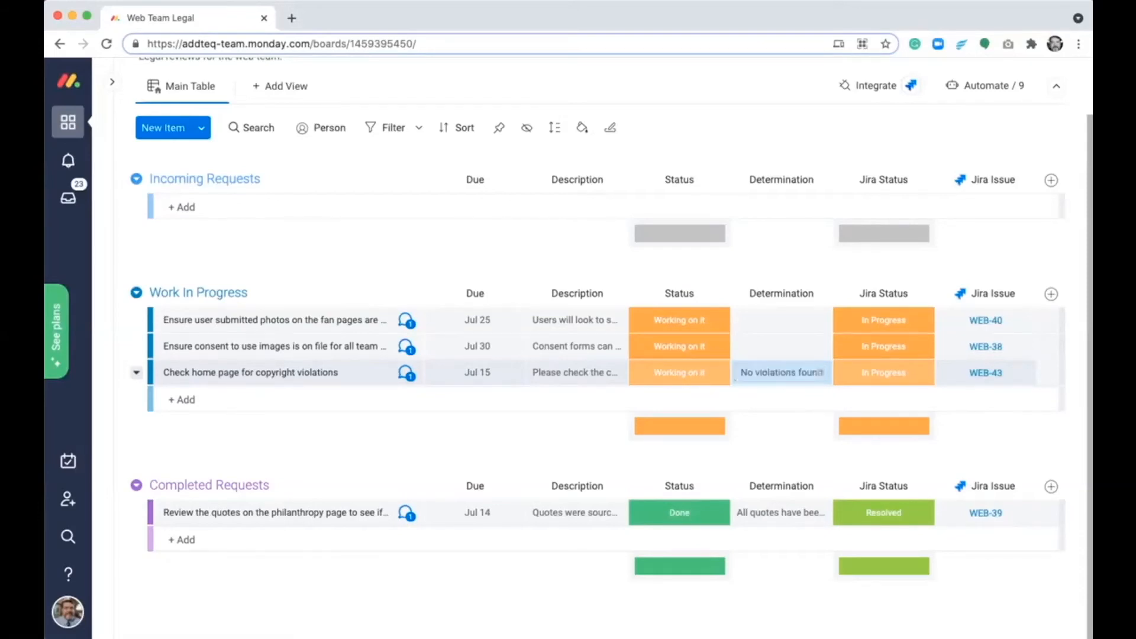
left_click(712, 380)
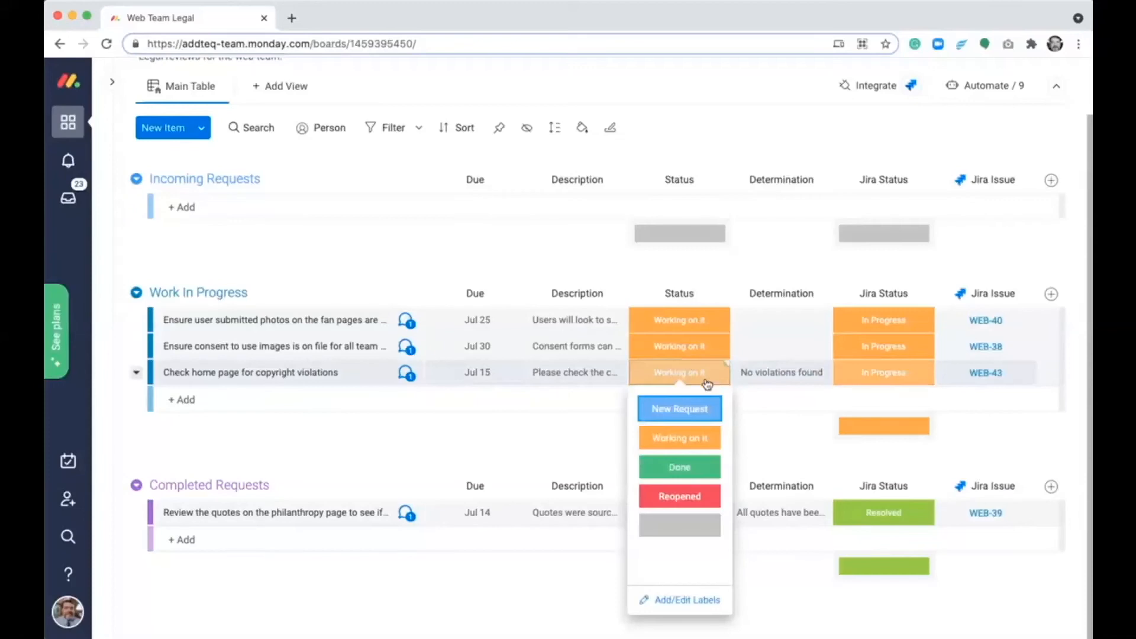
left_click(694, 472)
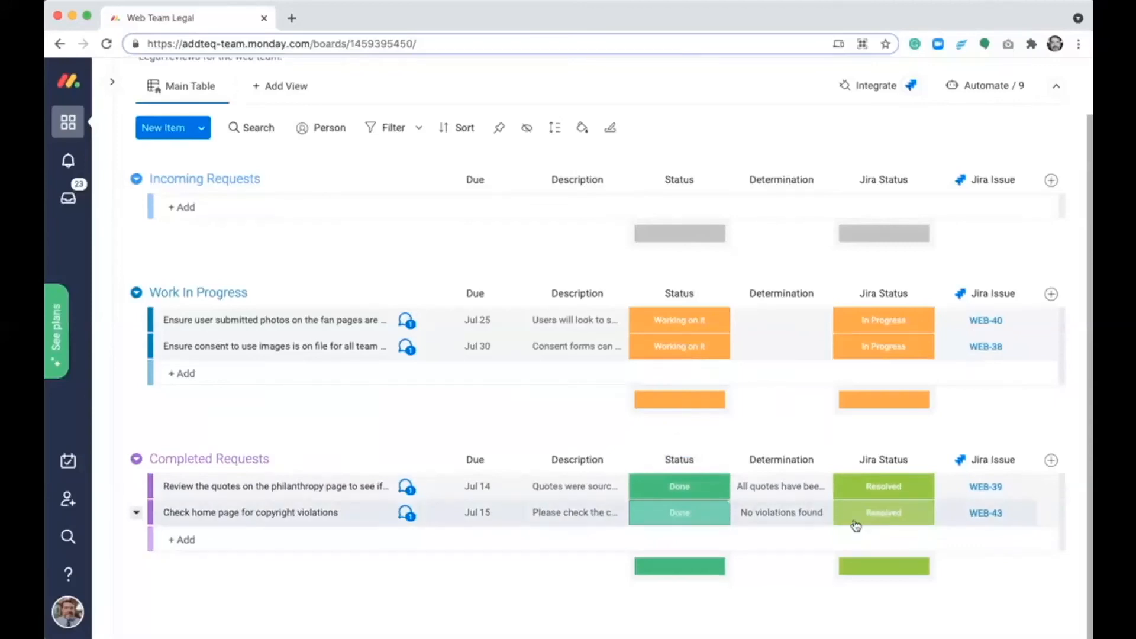
- Open WEB-43 in Jira from the completed request, change its status to Done, and return to the Web Team Legal board in monday.com
left_click(992, 514)
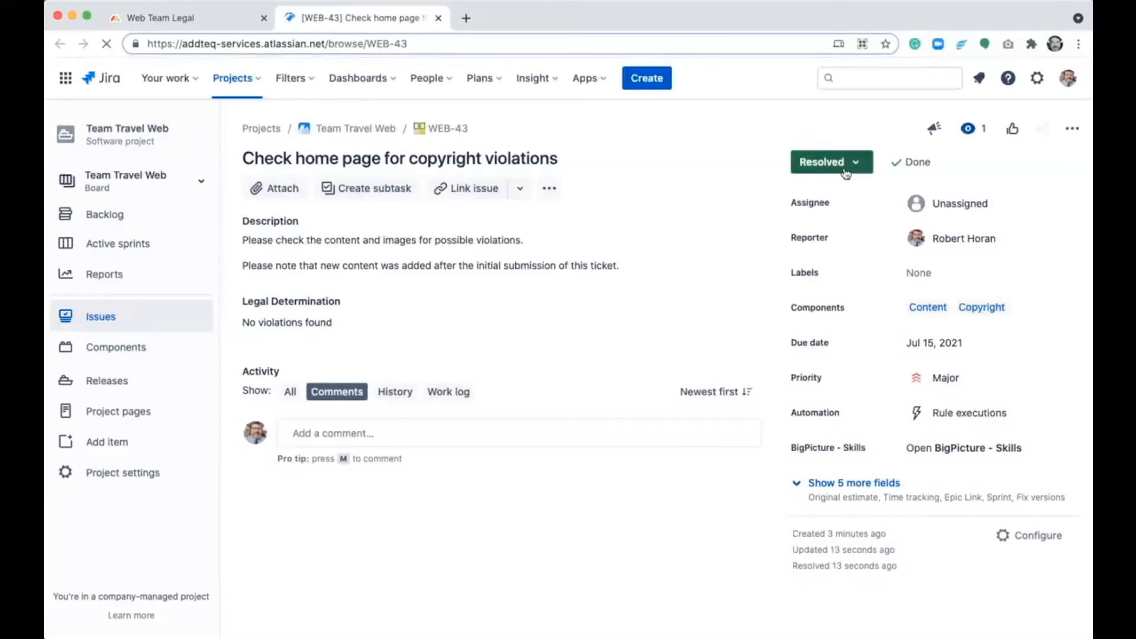
left_click(845, 173)
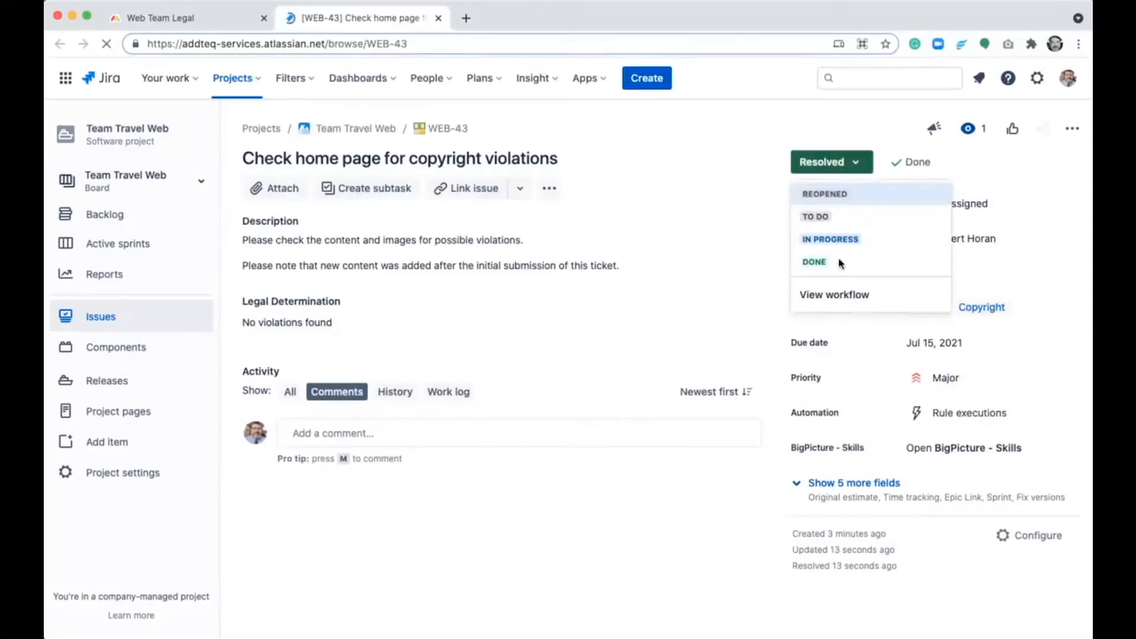
left_click(820, 262)
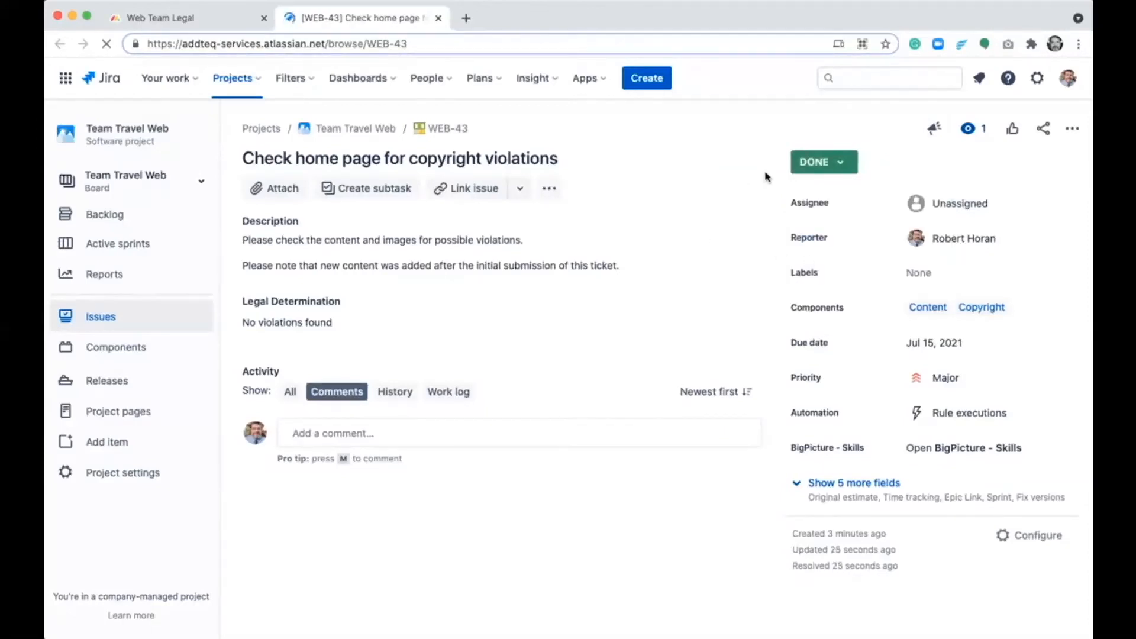
left_click(438, 18)
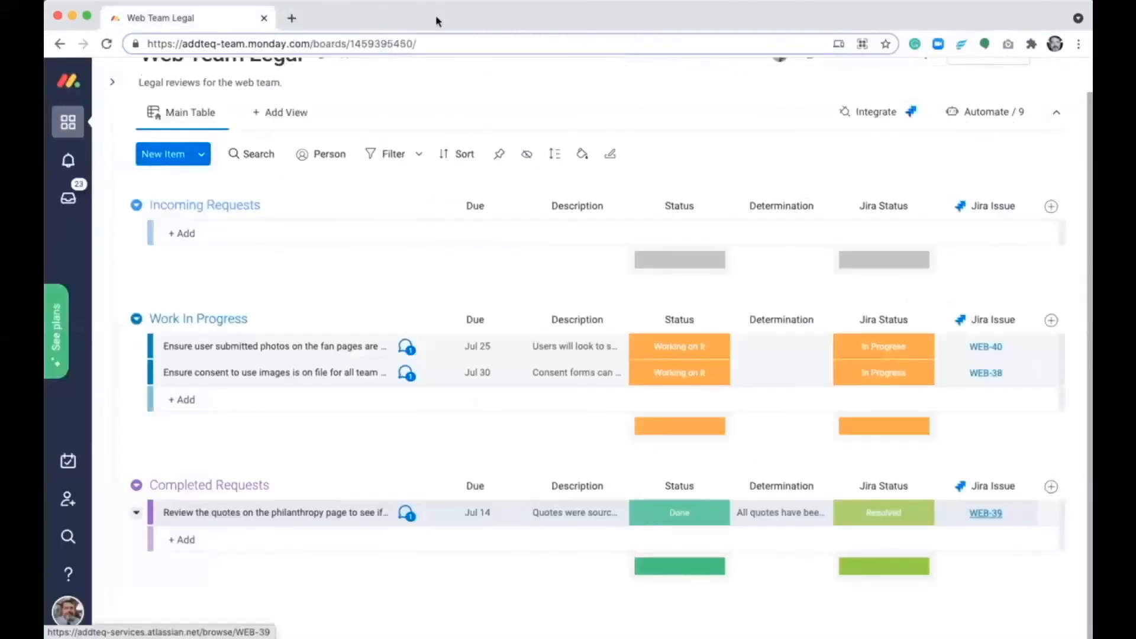
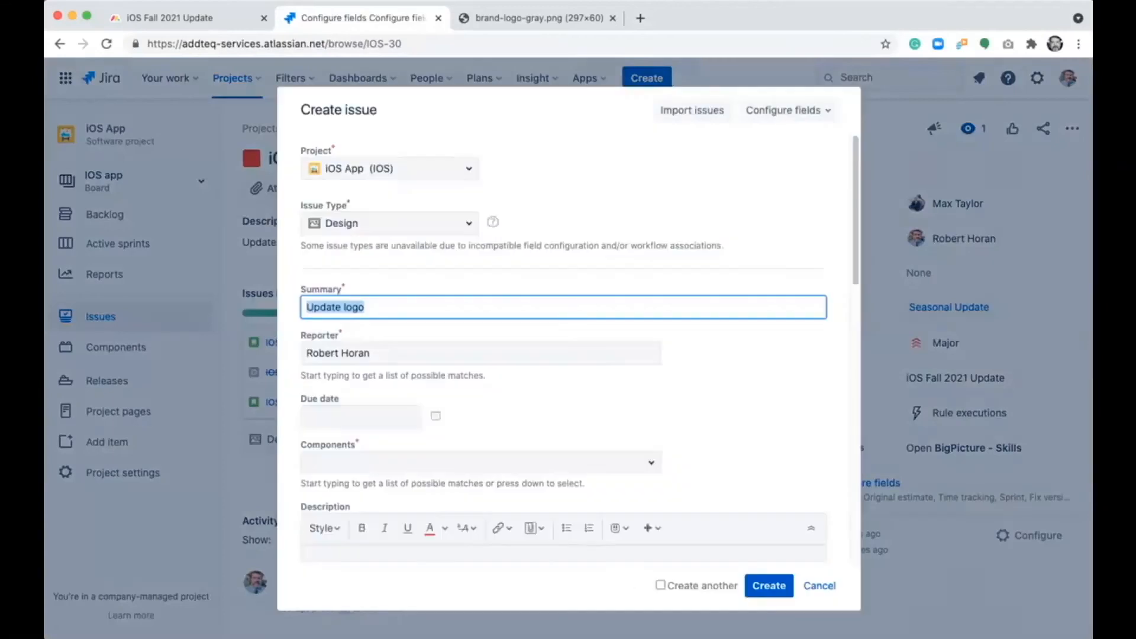
- Create the "Update logo" Design issue with due date 30/Jul/21, component Logo and description "Update logo with fall theme"
left_click(434, 418)
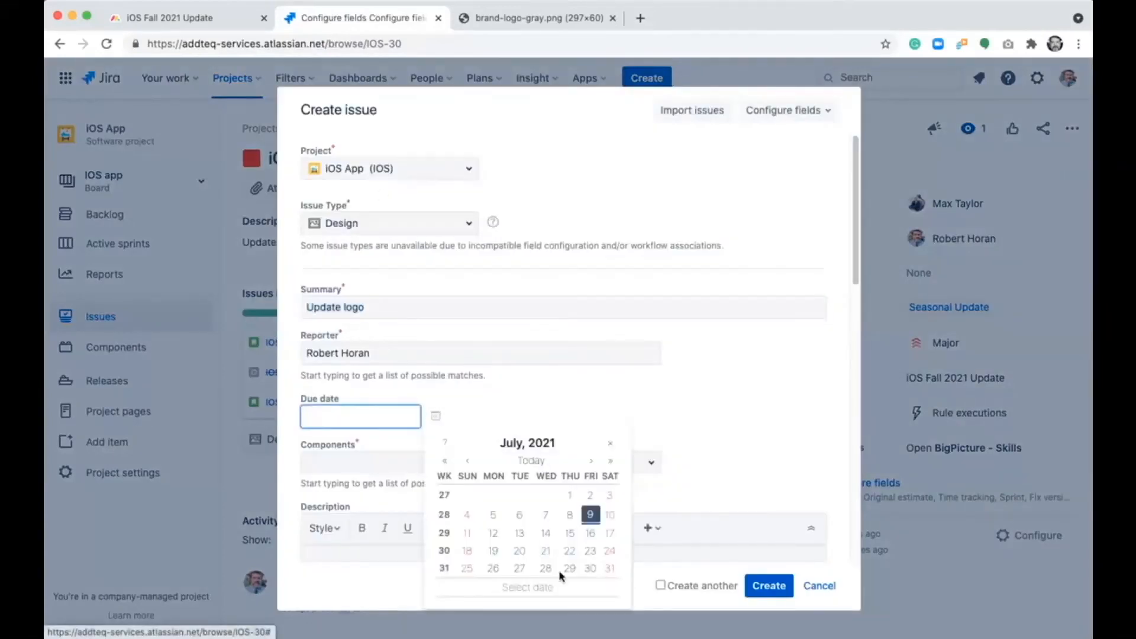
left_click(590, 568)
left_click(532, 462)
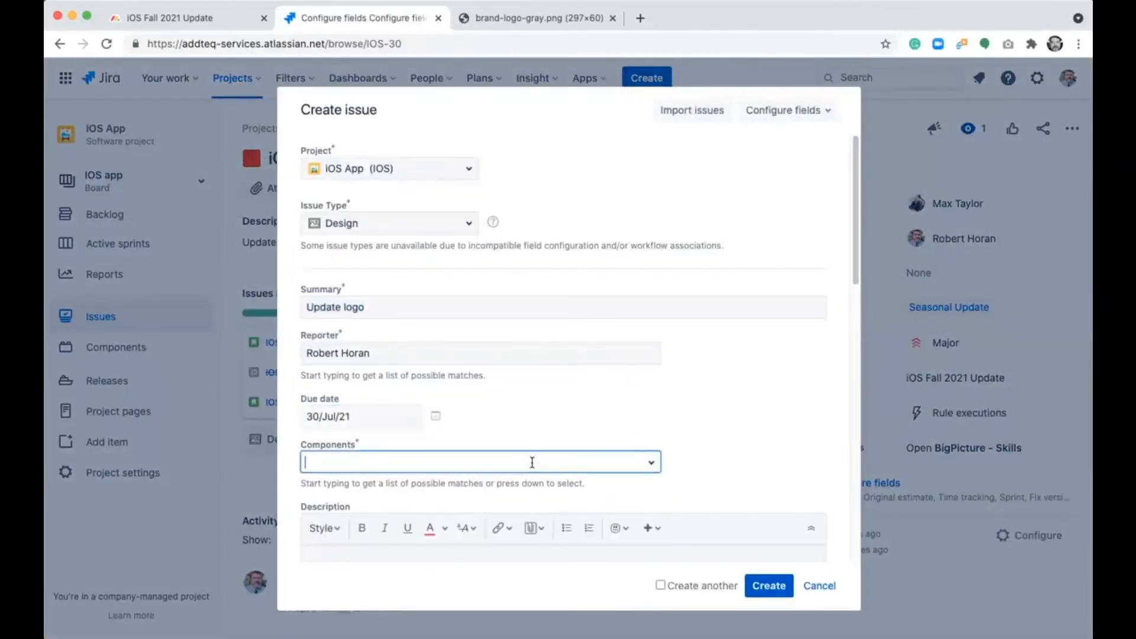
type("logo")
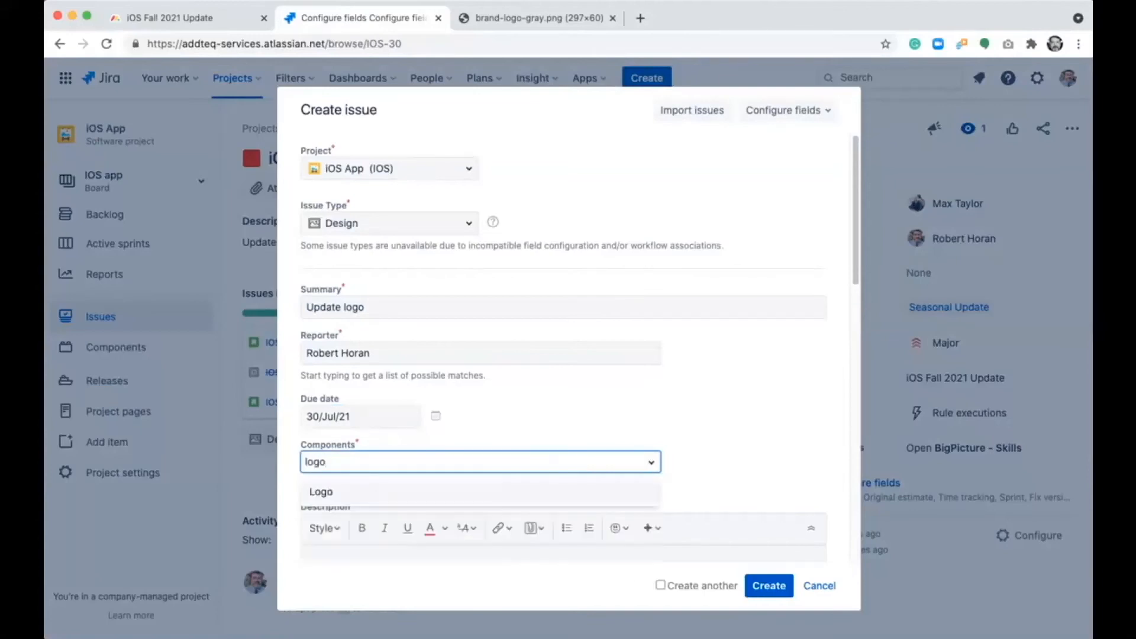
key("Return")
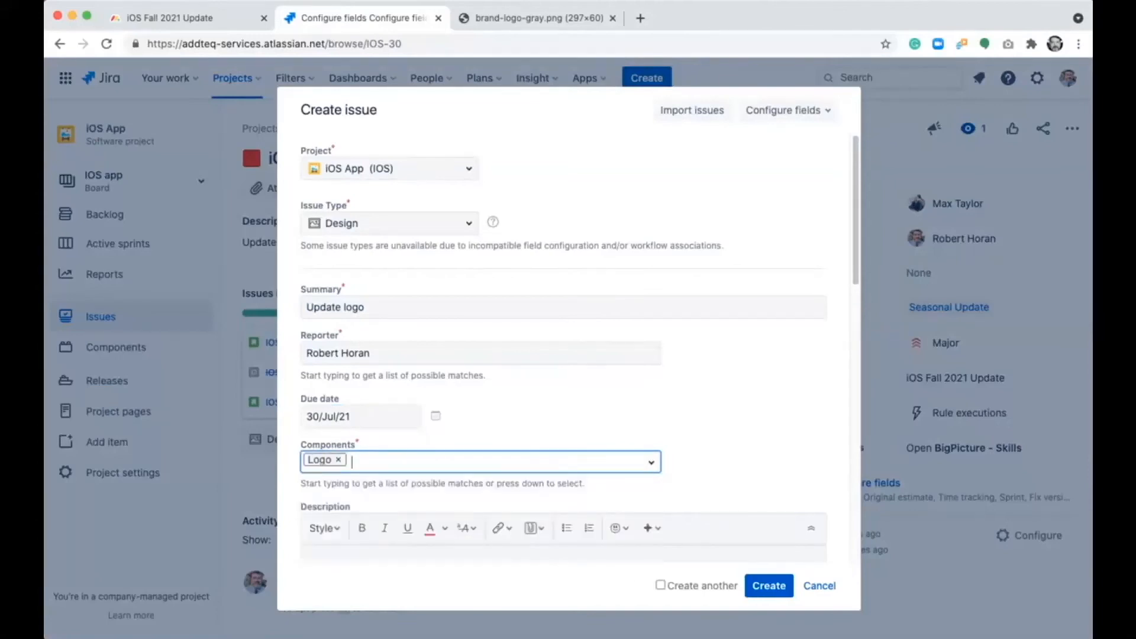
left_click(486, 555)
type("Update logo wi")
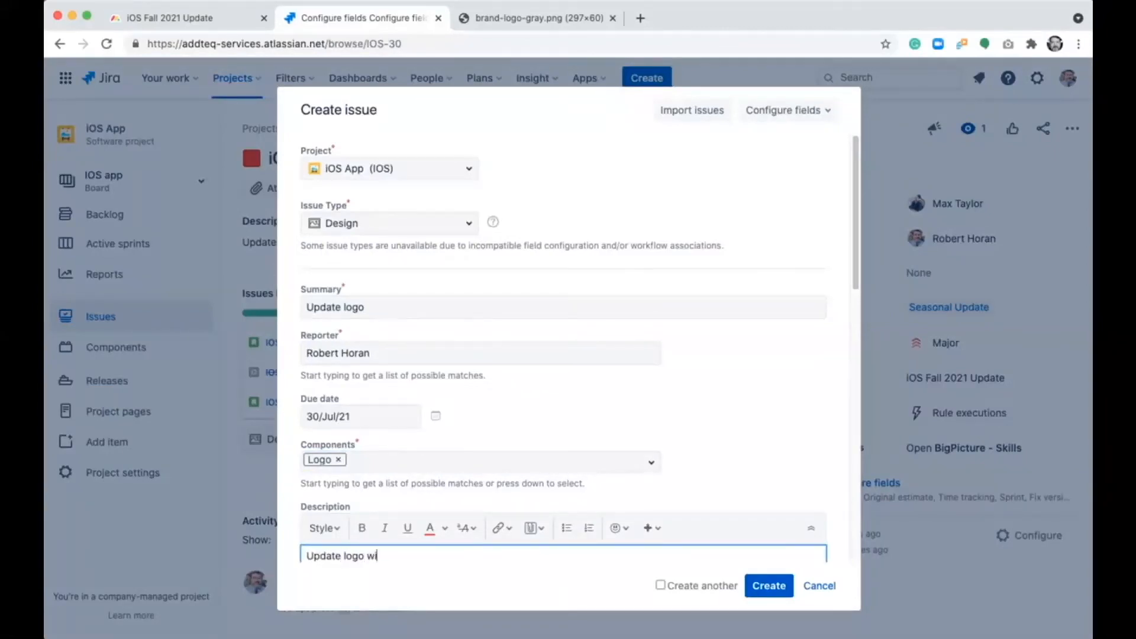
type("th fall theme")
left_click(765, 586)
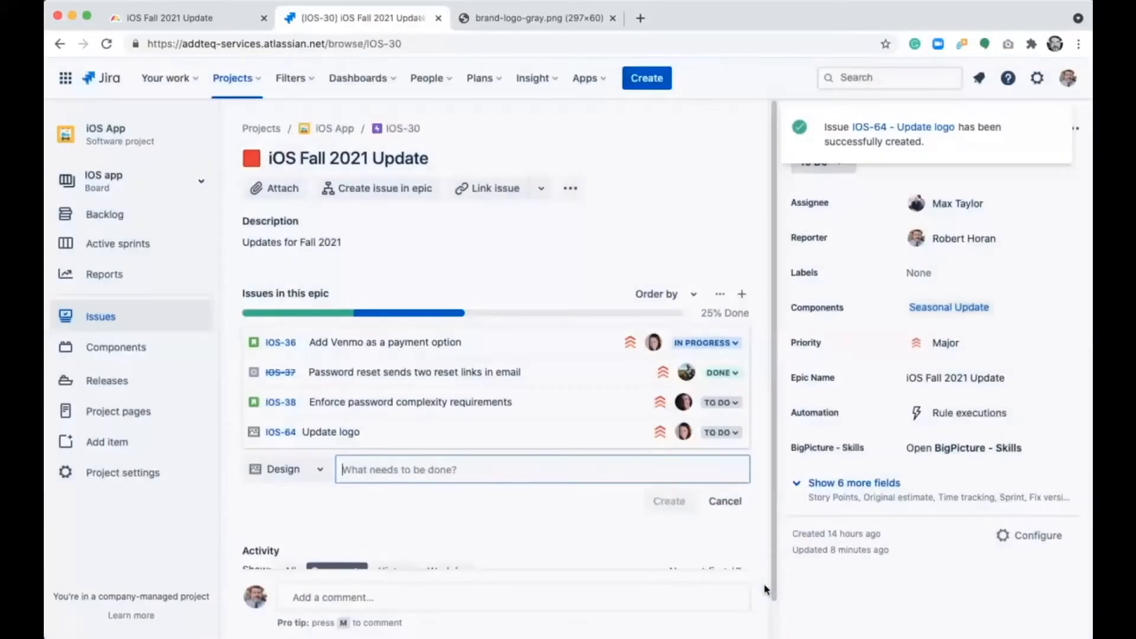
- Start another Design issue in the iOS Fall 2021 Update epic with the summary "Update illustrations"
left_click(533, 466)
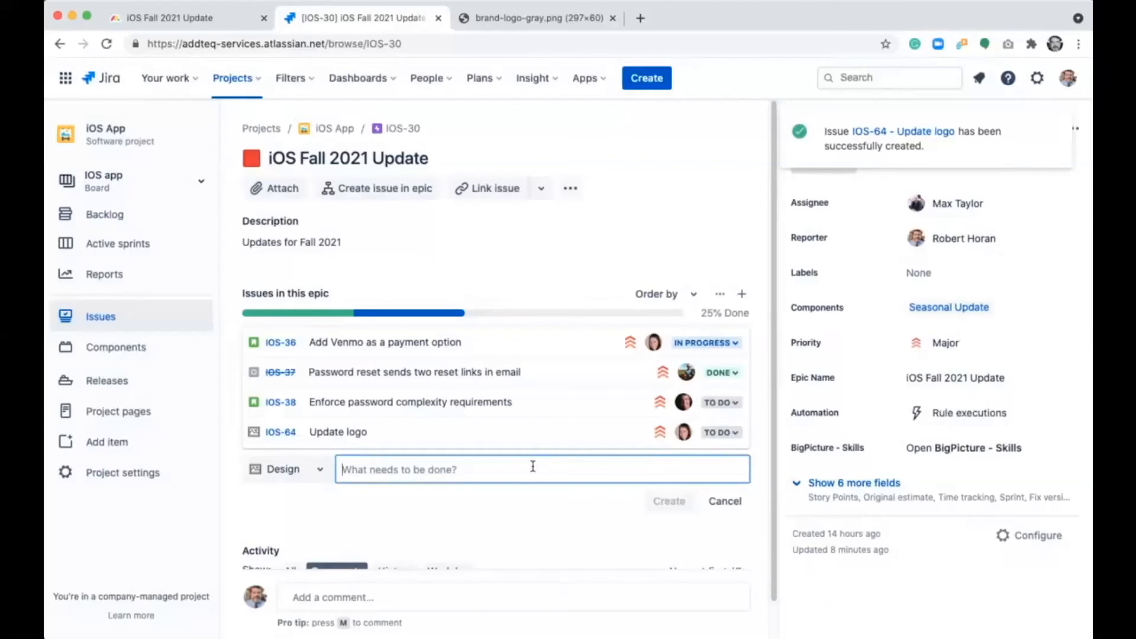
type("Update illustrations")
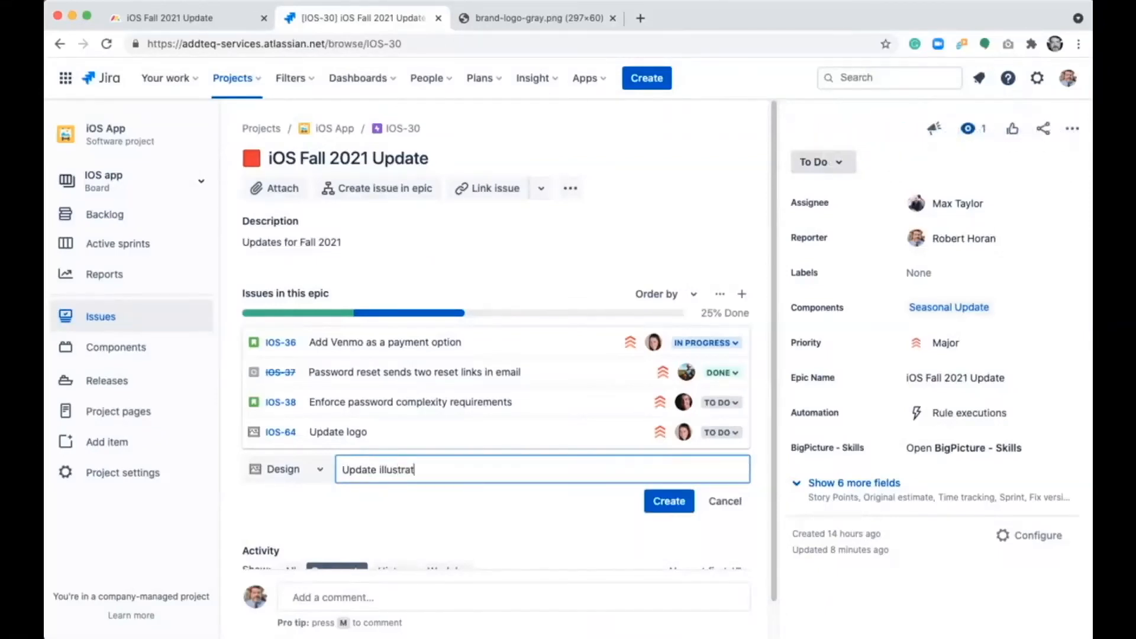
left_click(669, 500)
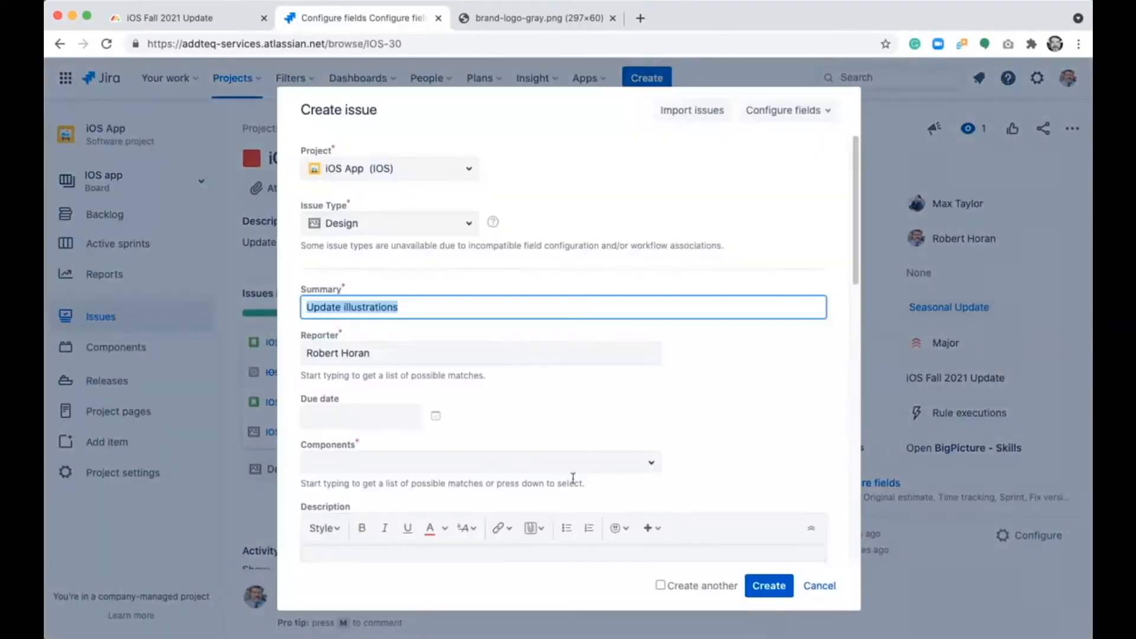
- Create the "Update illustrations" issue with due date 30/Jul/21, component Illustrations and description "Update illustrations with fall theme"
left_click(435, 415)
left_click(591, 569)
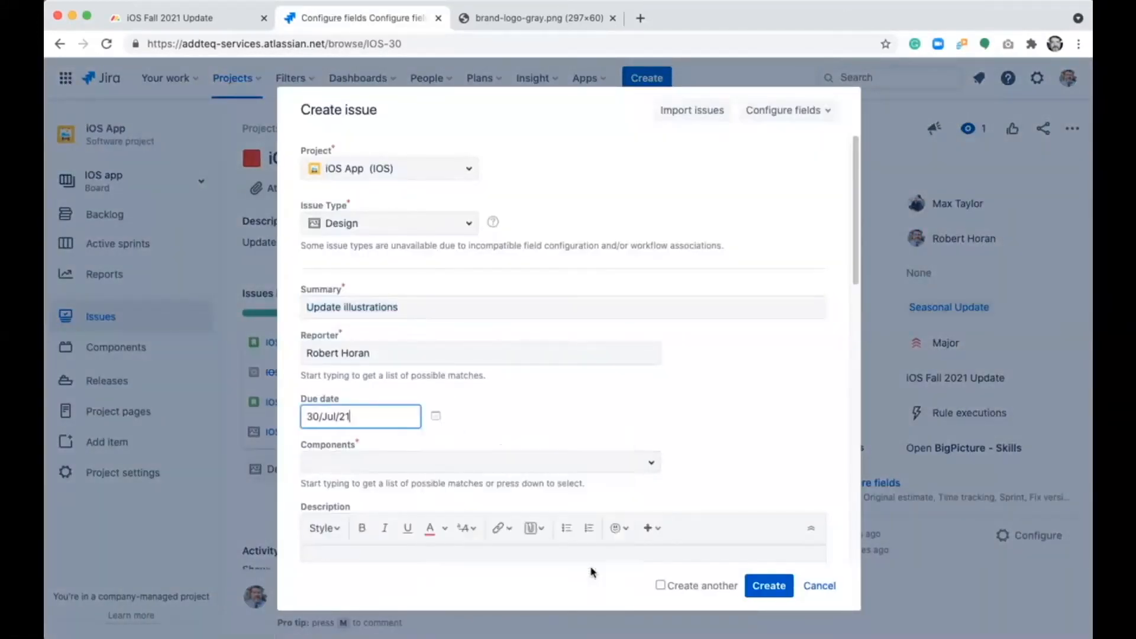
left_click(489, 462)
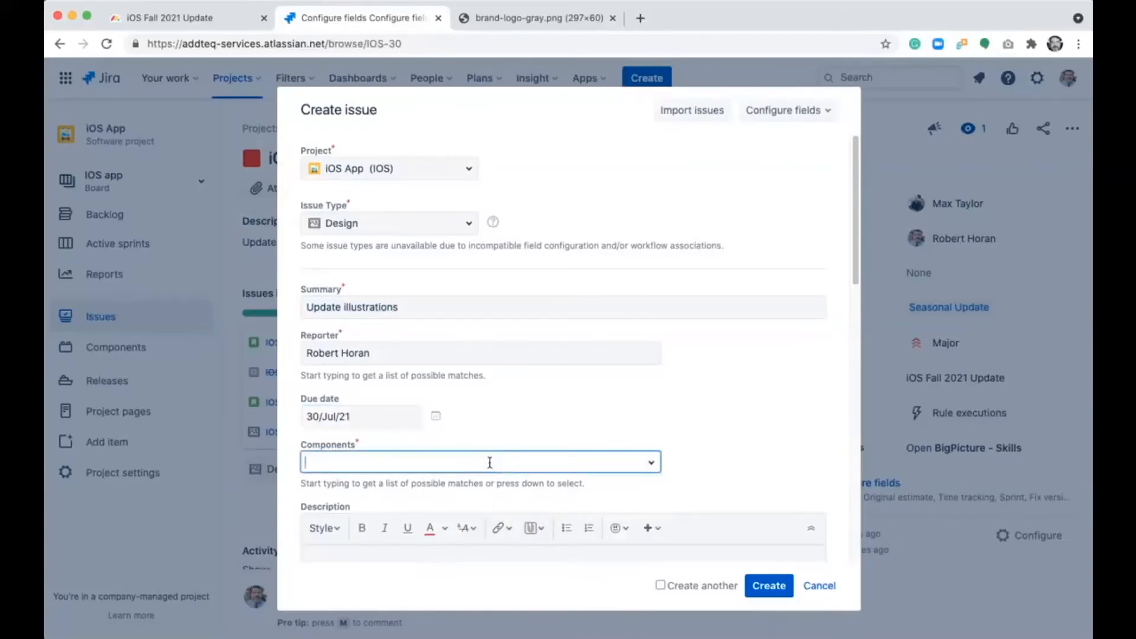
type("ill")
key("Return")
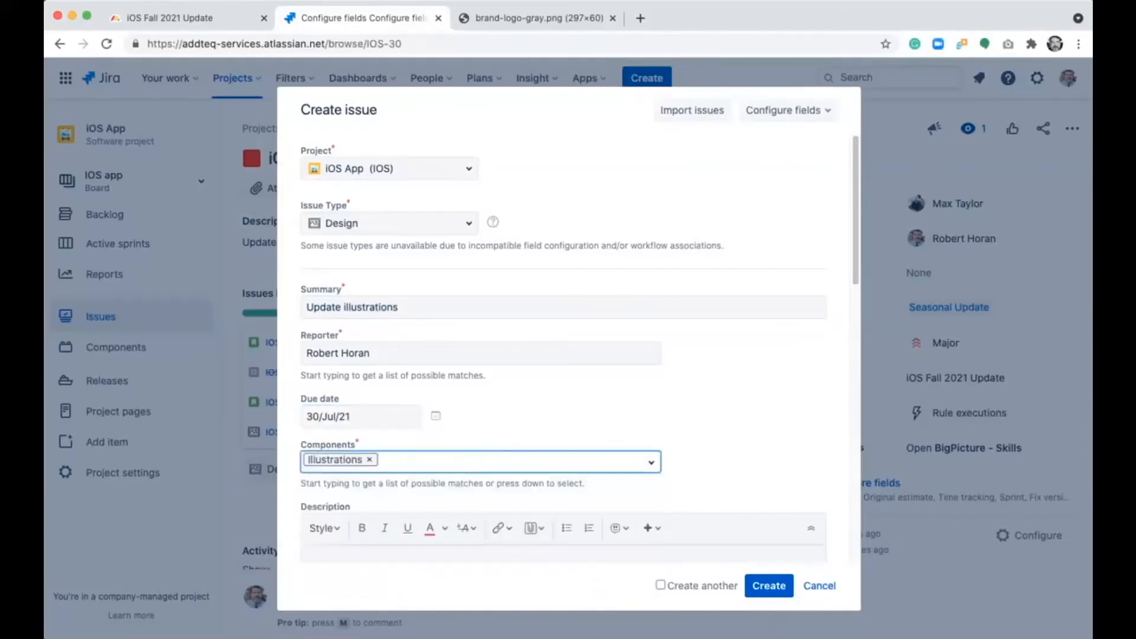
left_click(415, 555)
type("Update illustrations with")
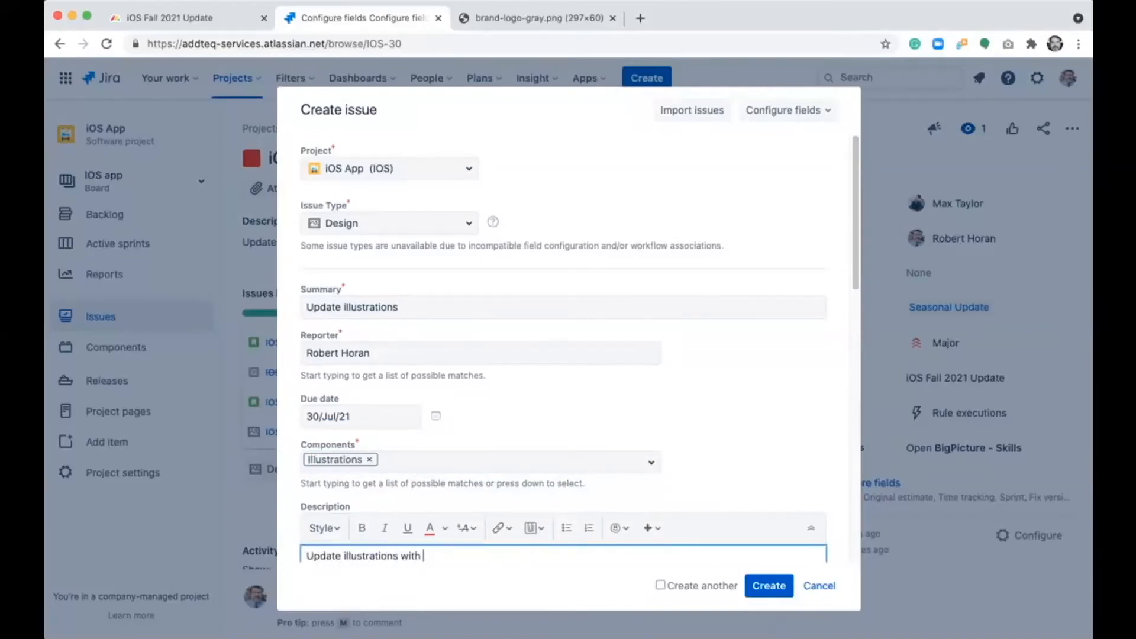
type(" fall theme")
left_click(761, 586)
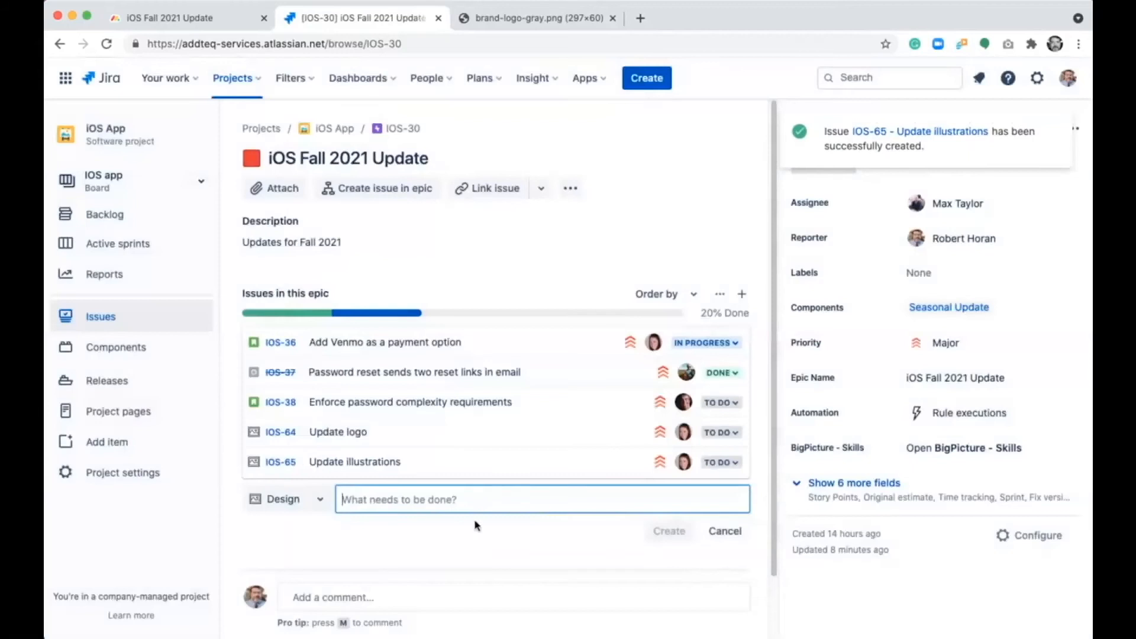
- Start a third Design issue in the iOS Fall 2021 Update epic with the summary "Update icons"
type("U")
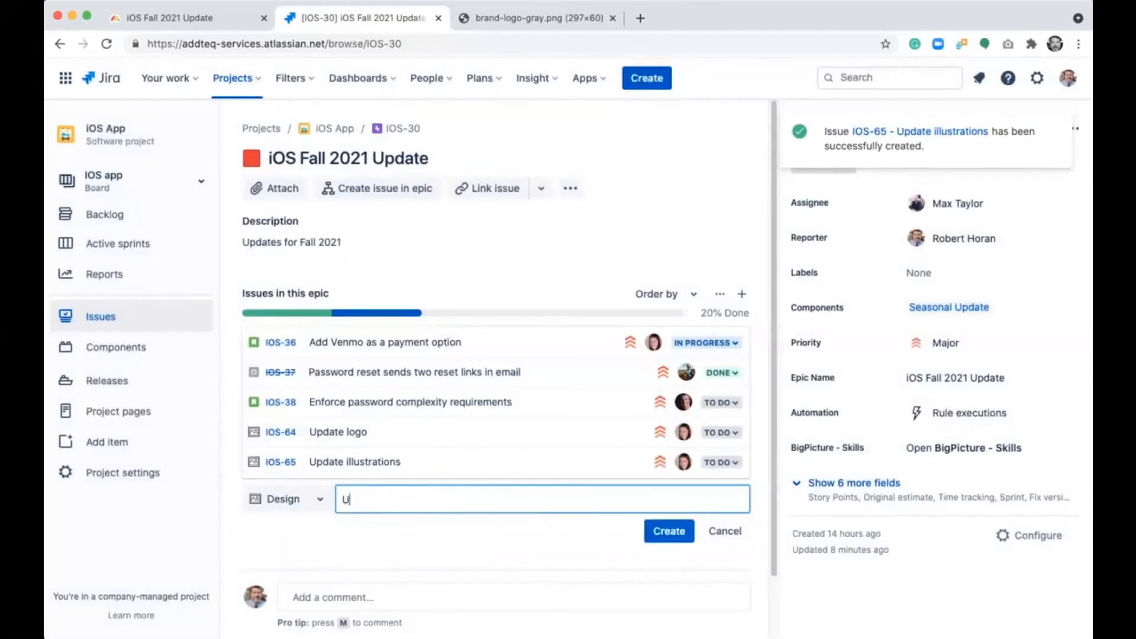
type("pdate icons")
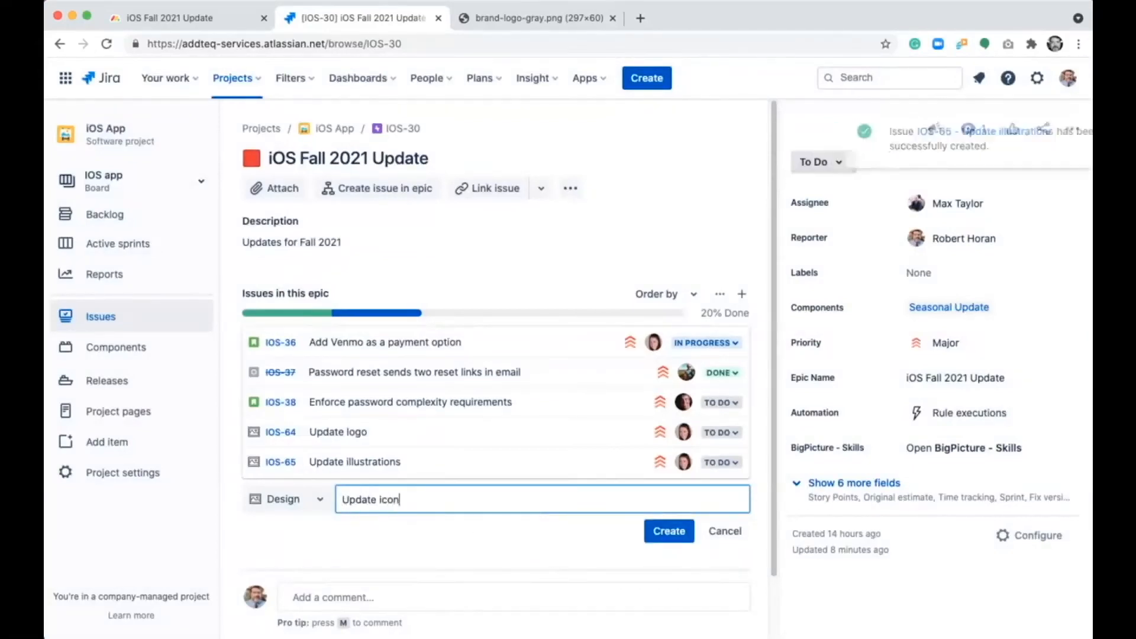
left_click(669, 532)
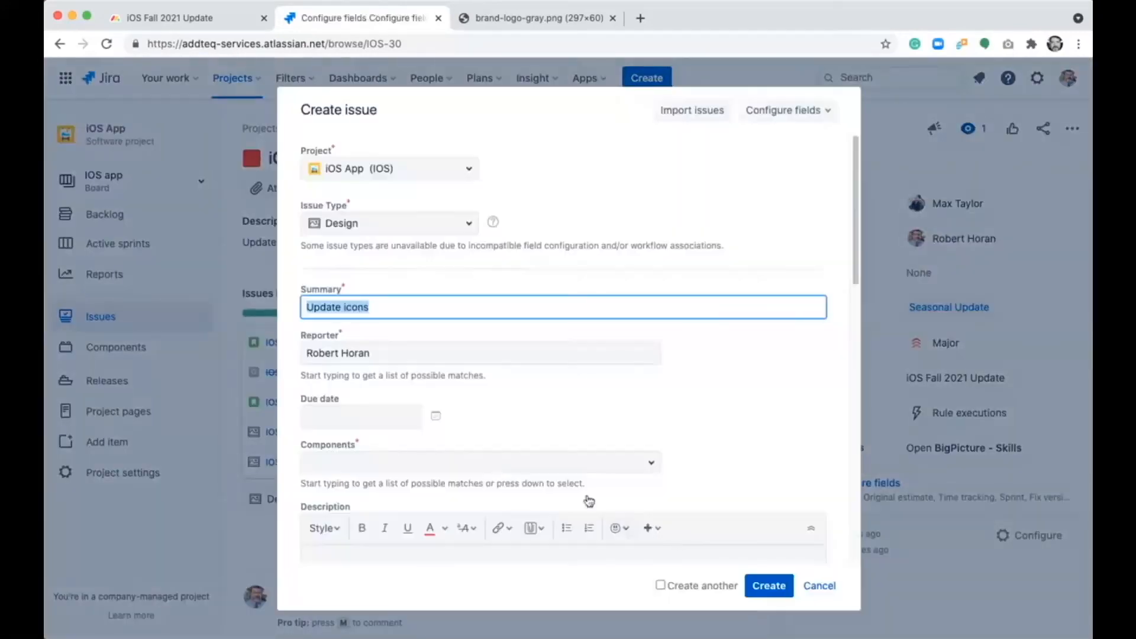
- Create the "Update icons" issue with due date 30/Jul/21, component Icons and description "Update icons with fall theme"
left_click(435, 417)
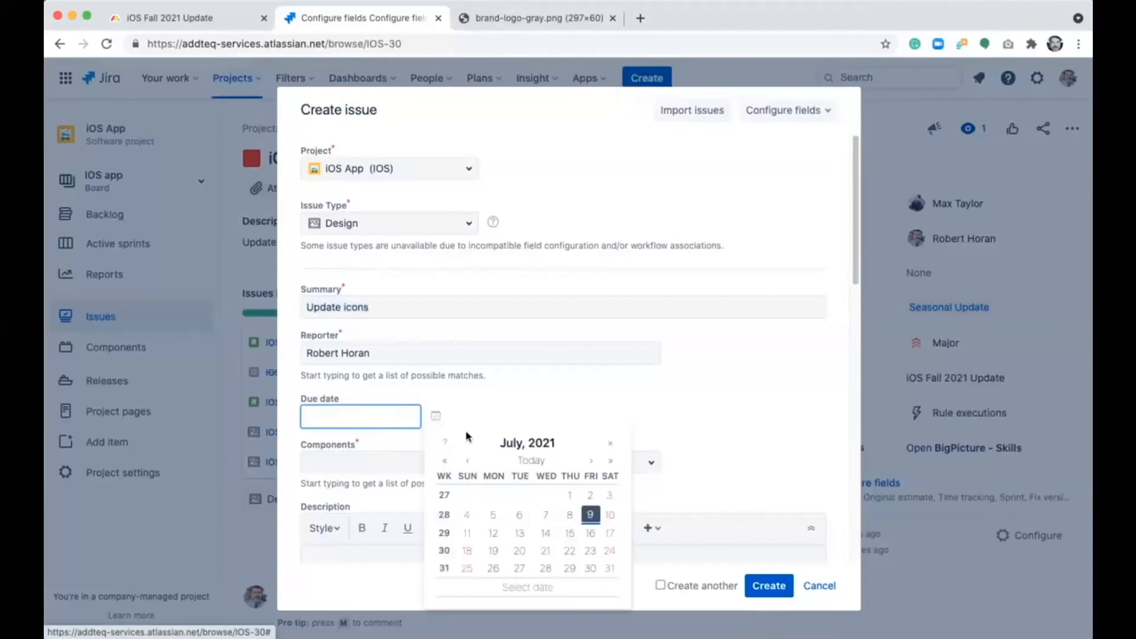
left_click(588, 572)
left_click(395, 463)
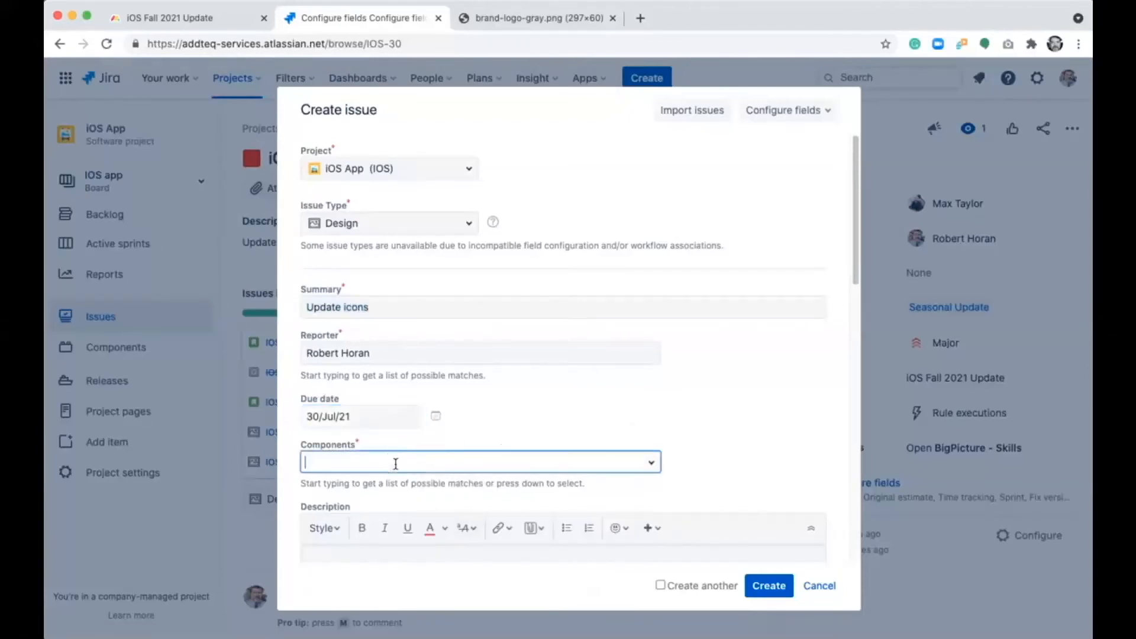
type("Icon")
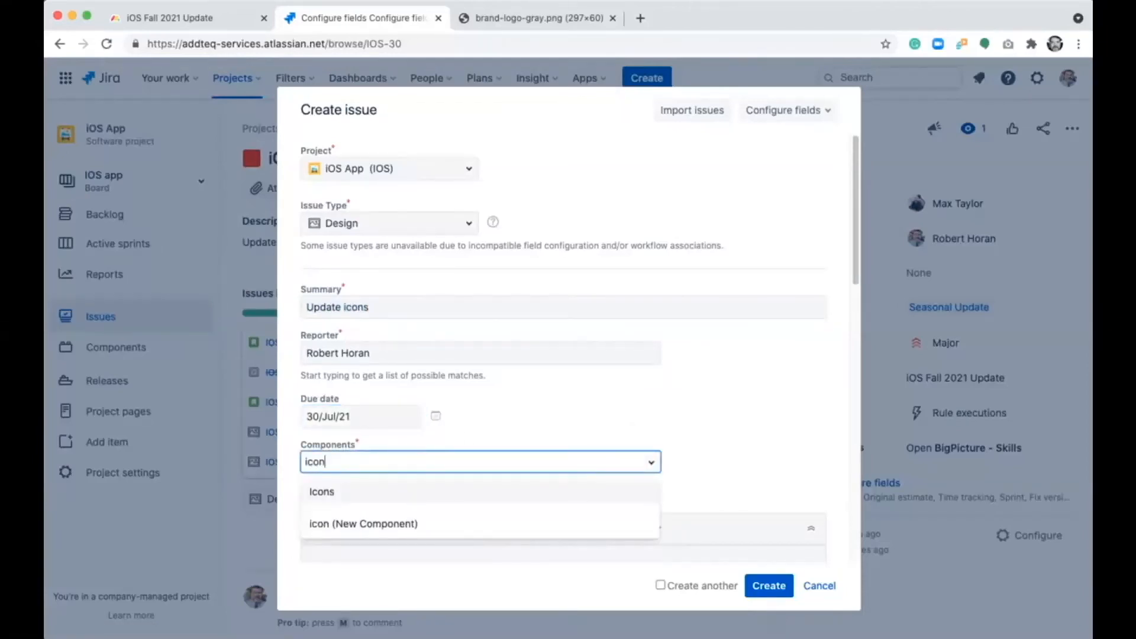
key("Return")
left_click(333, 552)
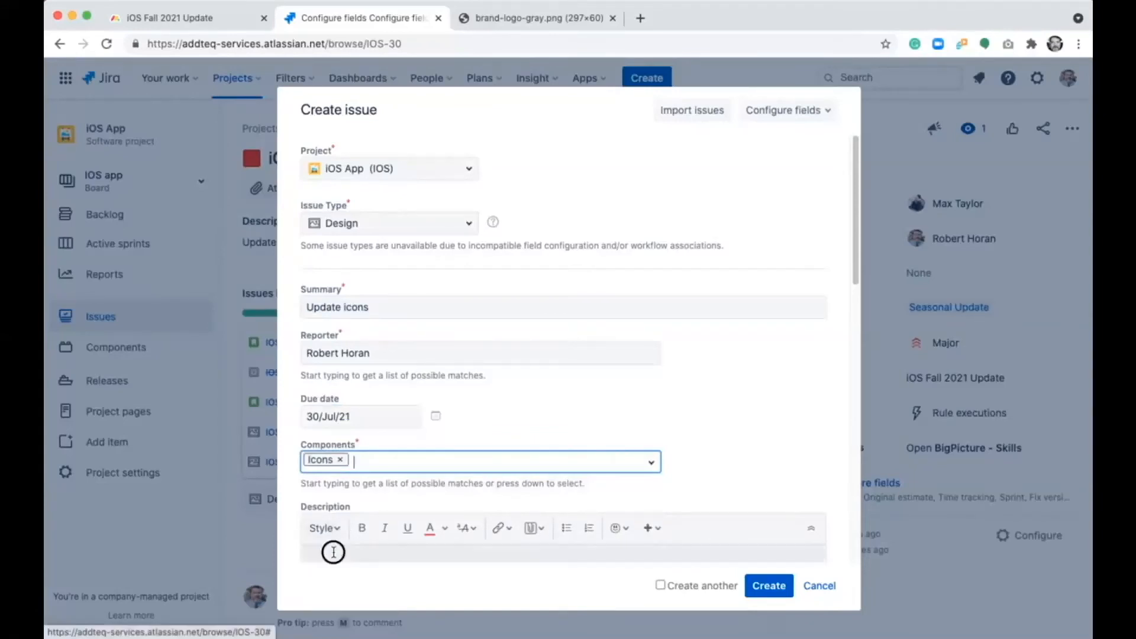
type("Update icons with fall theme")
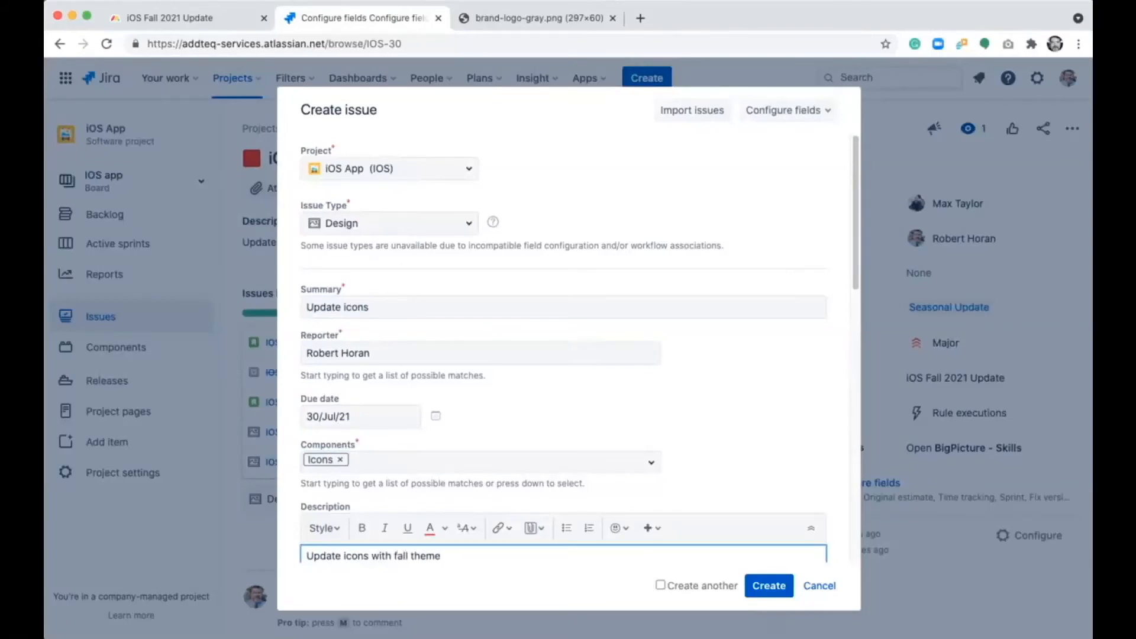
left_click(754, 586)
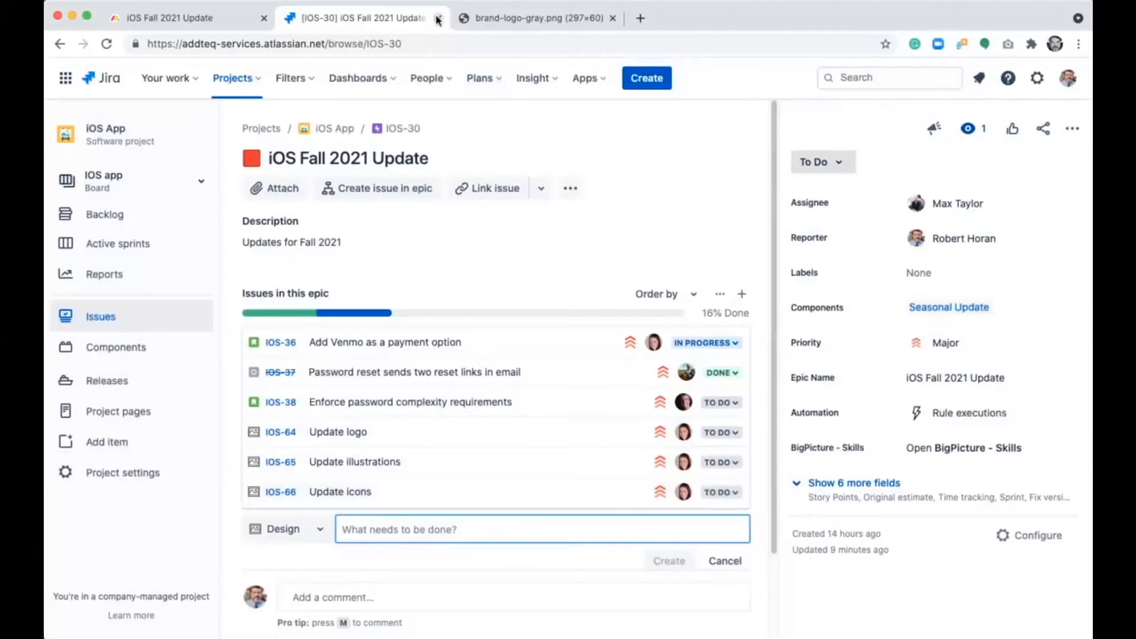
- Switch to the iOS Fall 2021 Update board in monday.com and set the logo, illustrations and icons items' statuses to Working on it
left_click(197, 21)
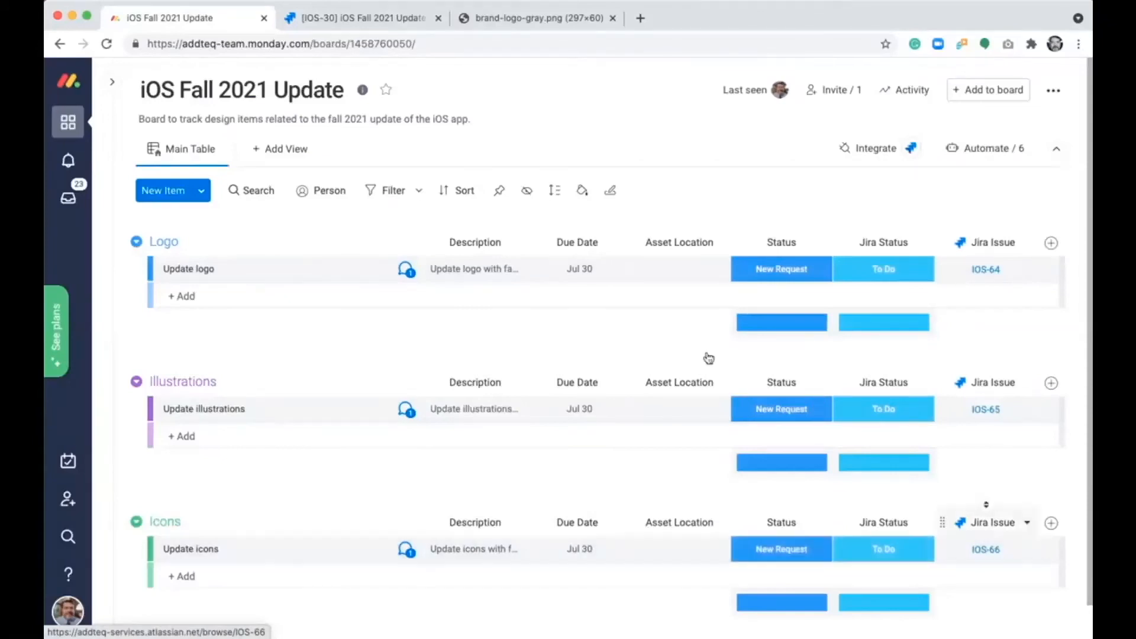
left_click(779, 275)
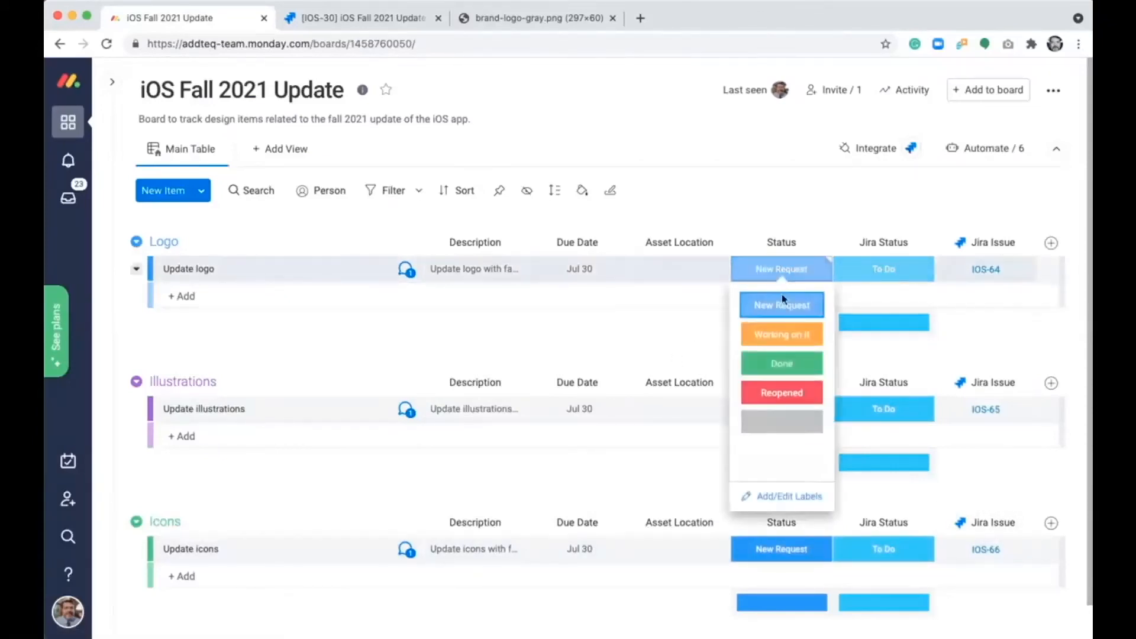
left_click(788, 341)
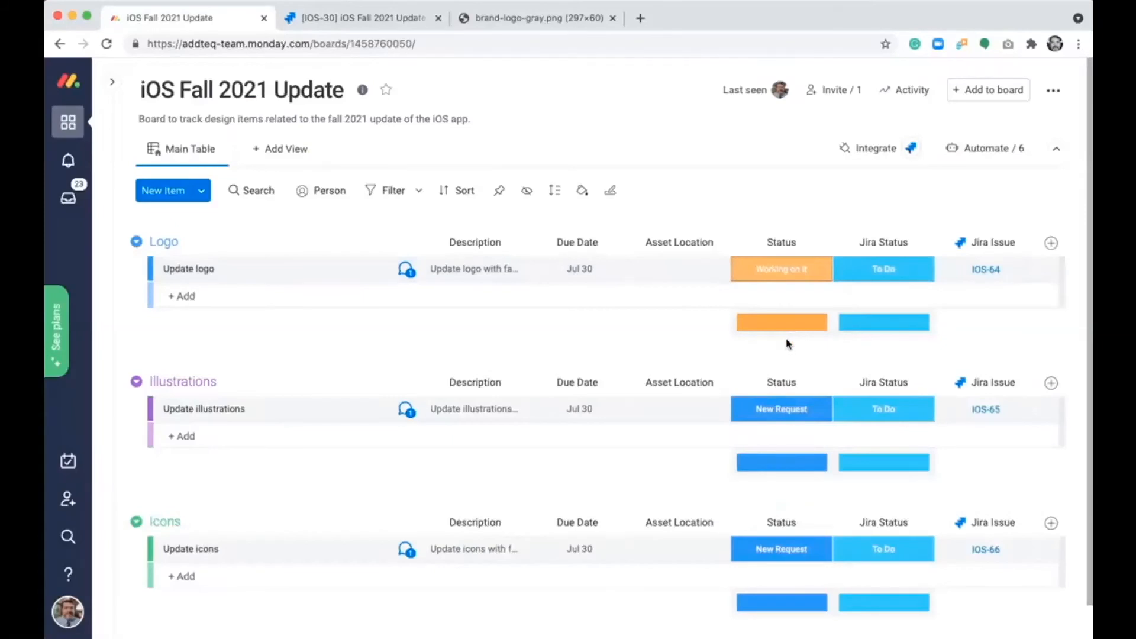
left_click(778, 409)
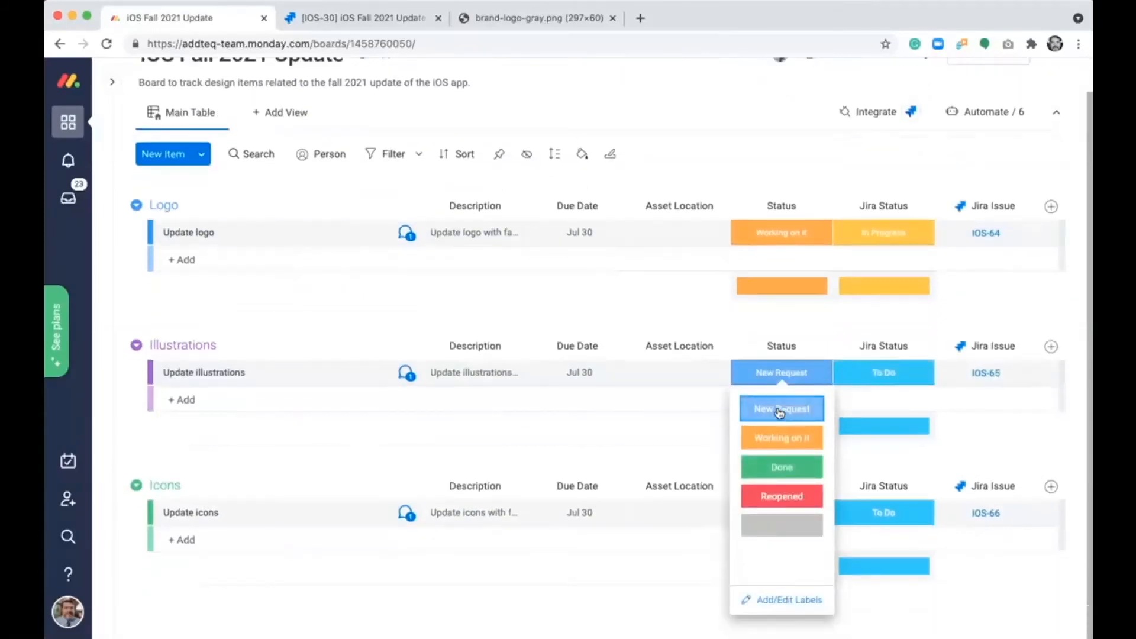
left_click(787, 438)
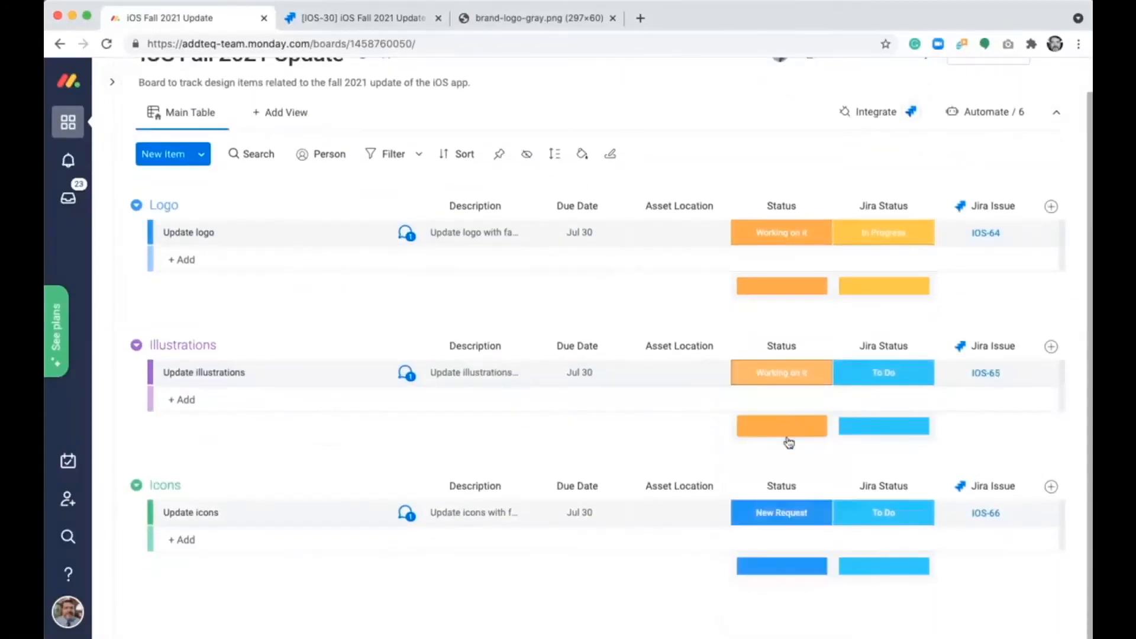
left_click(781, 513)
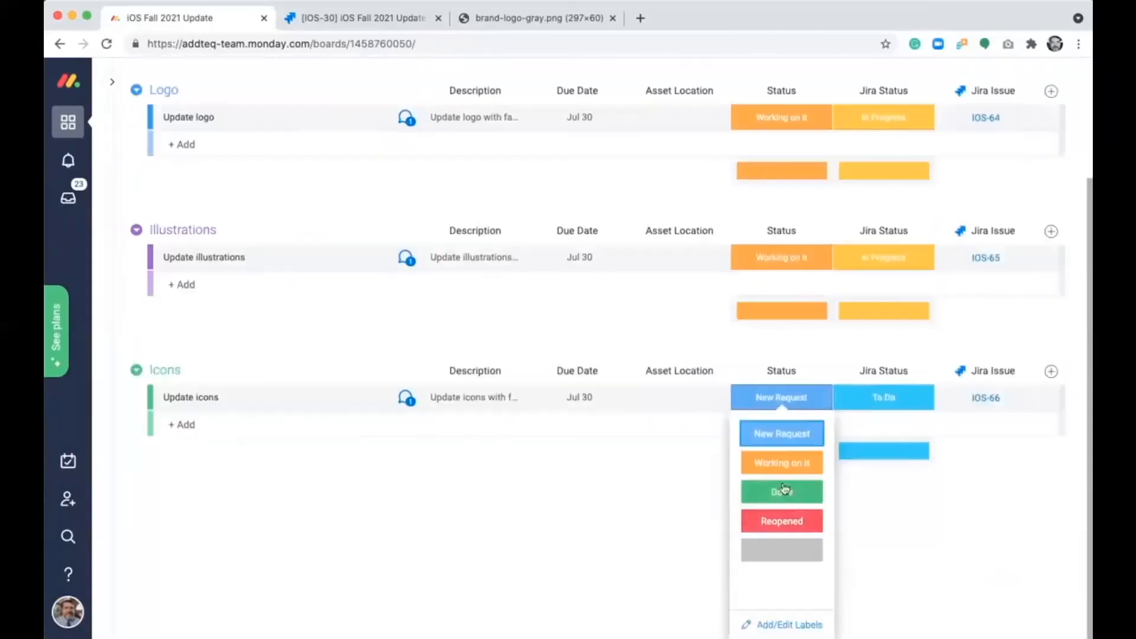
left_click(784, 464)
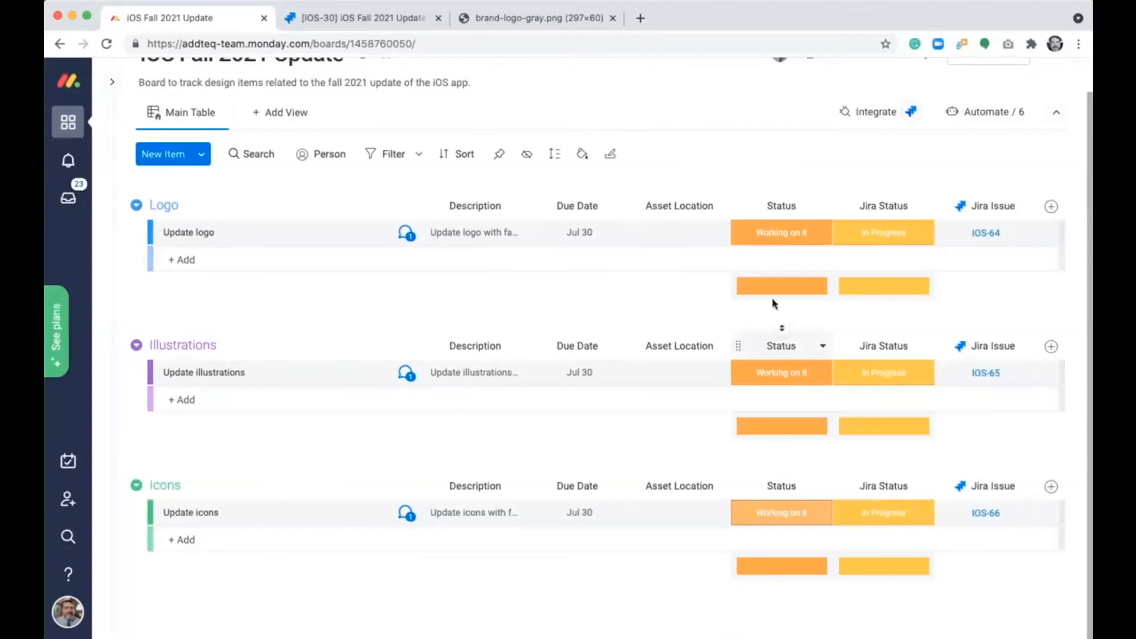
- View IOS-64 in Jira from the Update logo item, close it, and reload epic IOS-30 to check its child issues' statuses
left_click(985, 233)
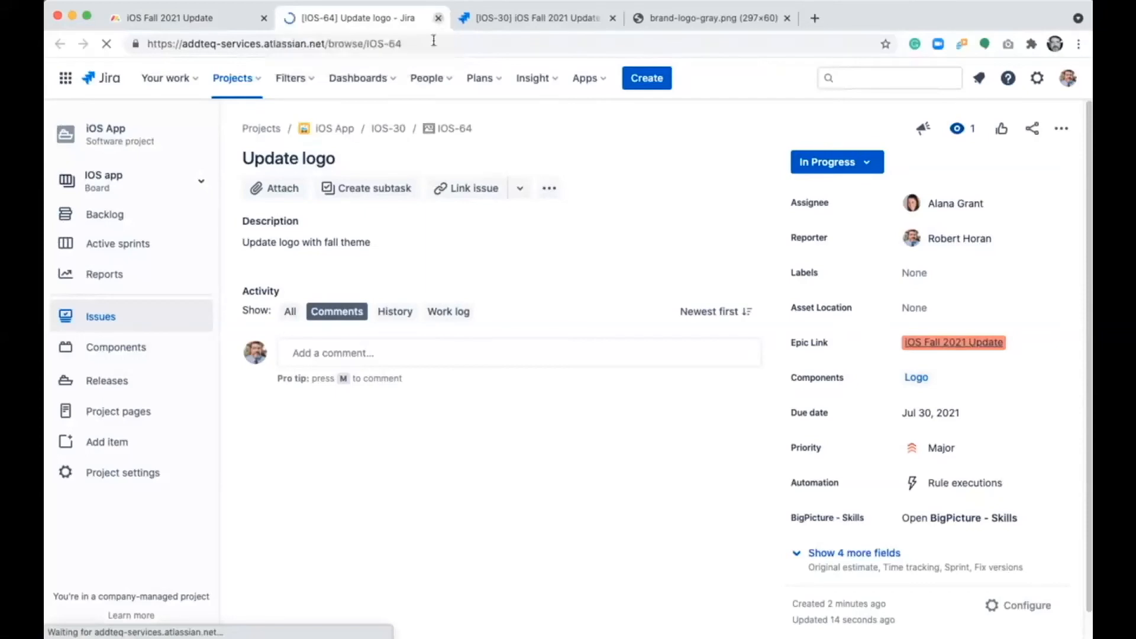
left_click(439, 18)
left_click(347, 19)
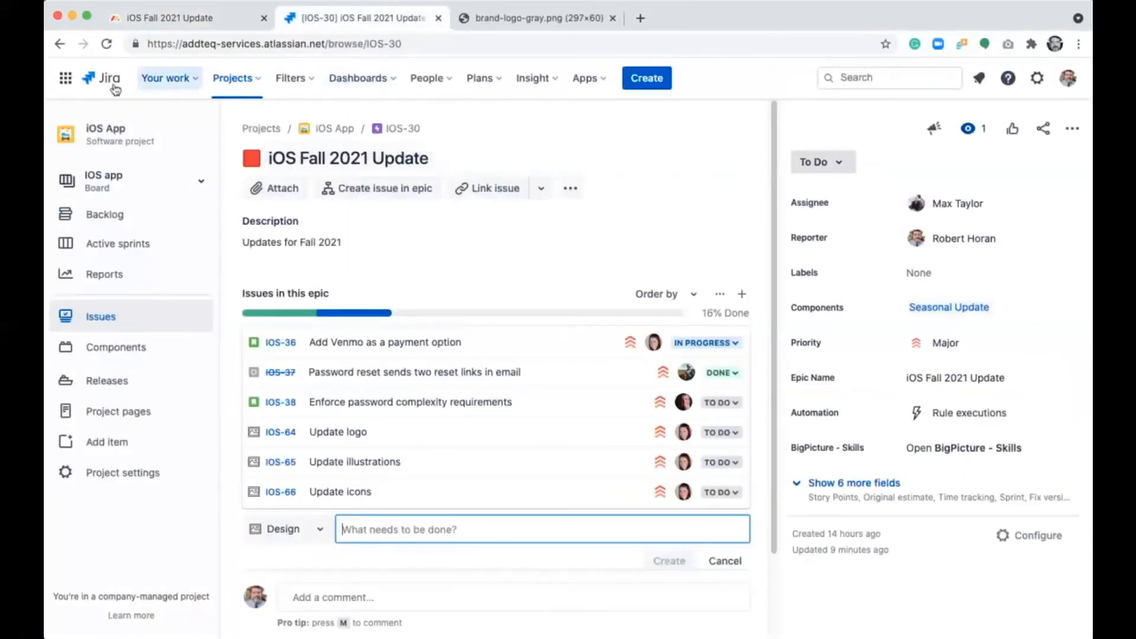
left_click(107, 45)
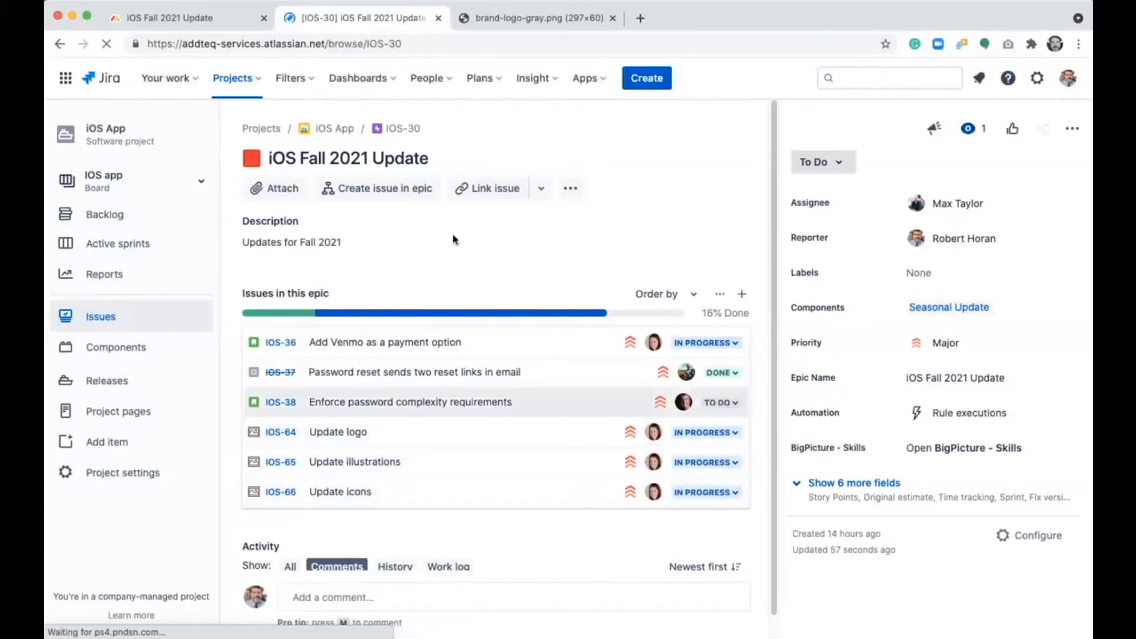
- Switch to the iOS Fall 2021 Update board in monday.com and set the Update logo item's status to Done
left_click(210, 18)
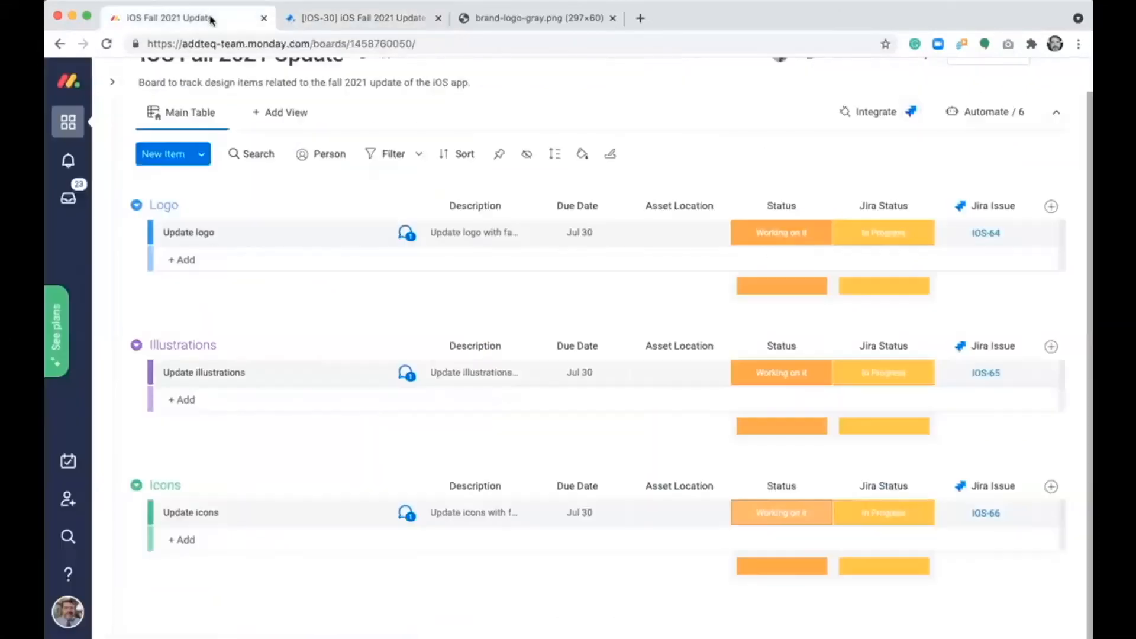
left_click(747, 241)
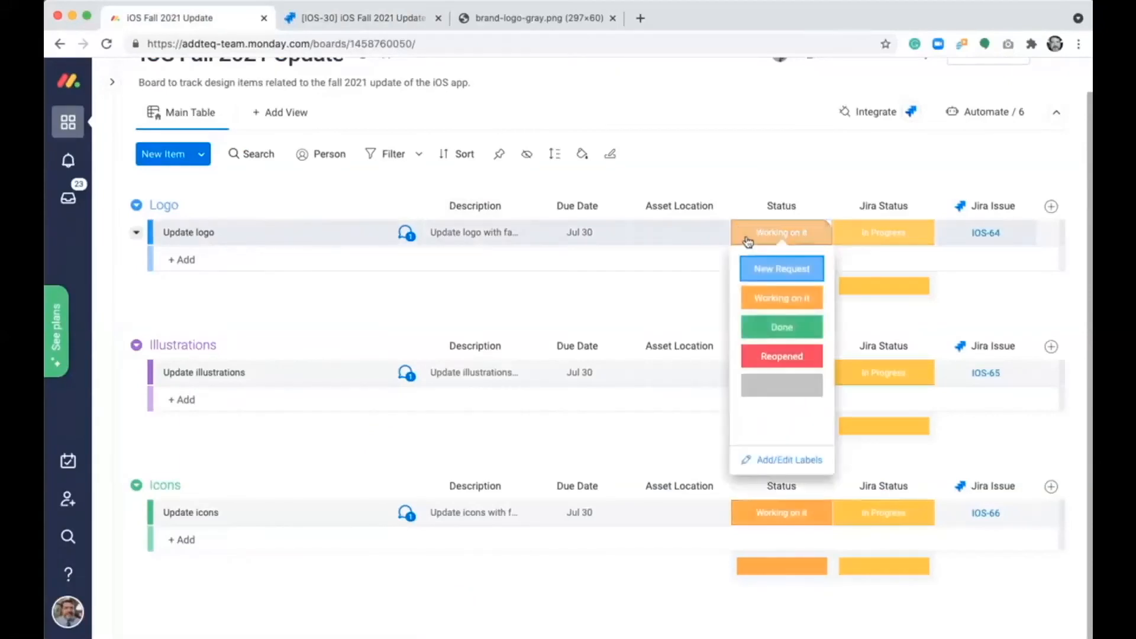
left_click(780, 326)
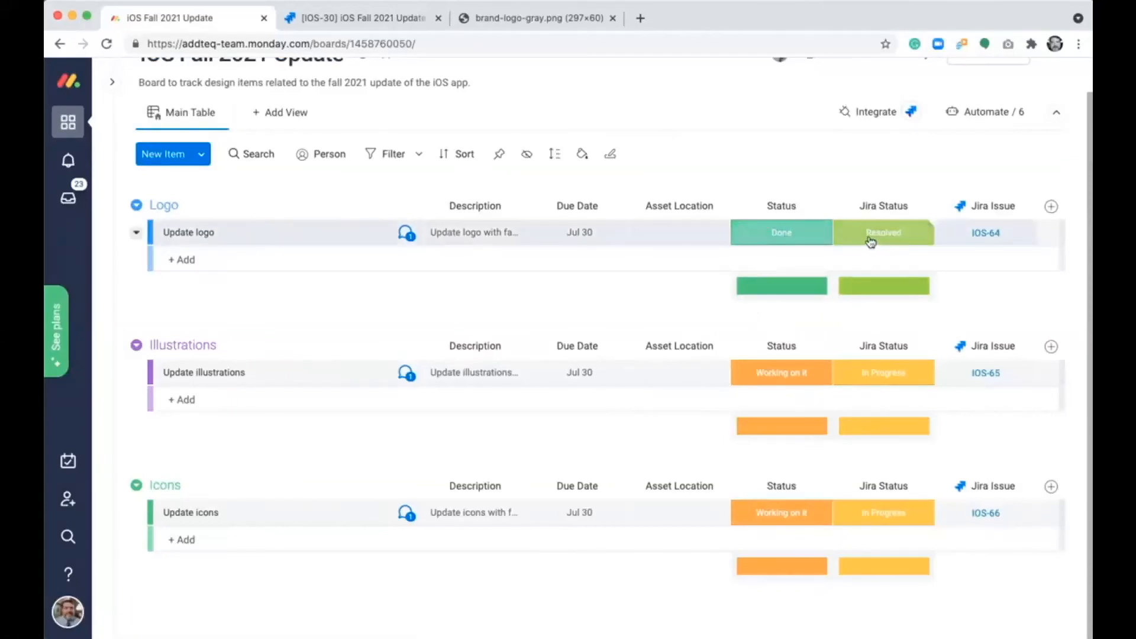
- Copy the web address of the brand-logo-gray.png image into the Update logo item's Asset Location on the iOS Fall 2021 Update board
left_click(496, 18)
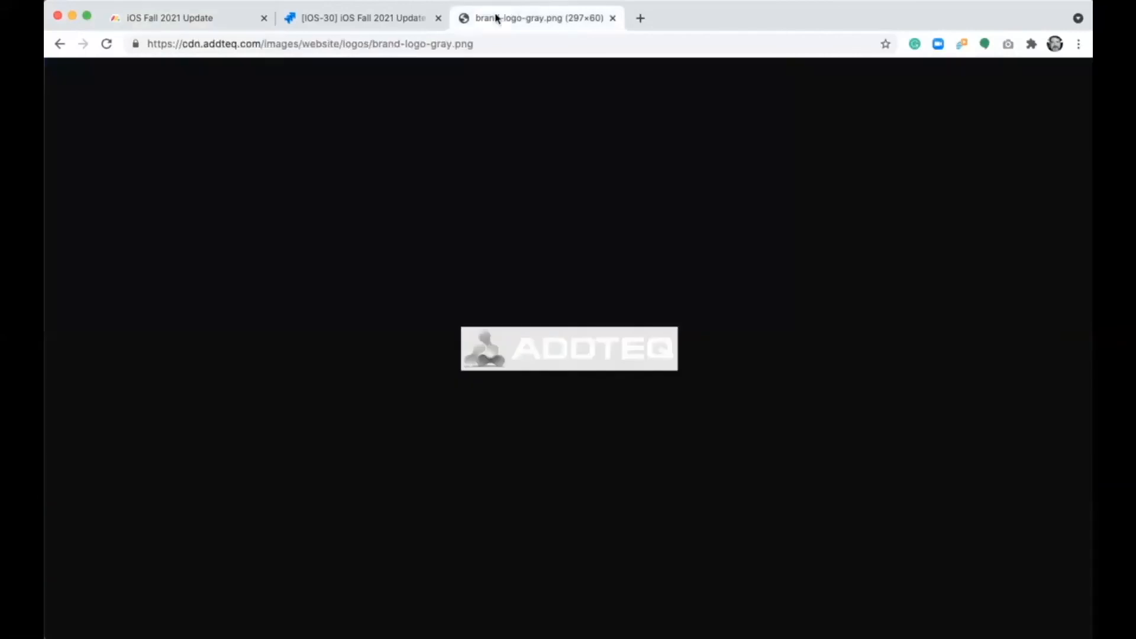
left_click(448, 42)
right_click(447, 42)
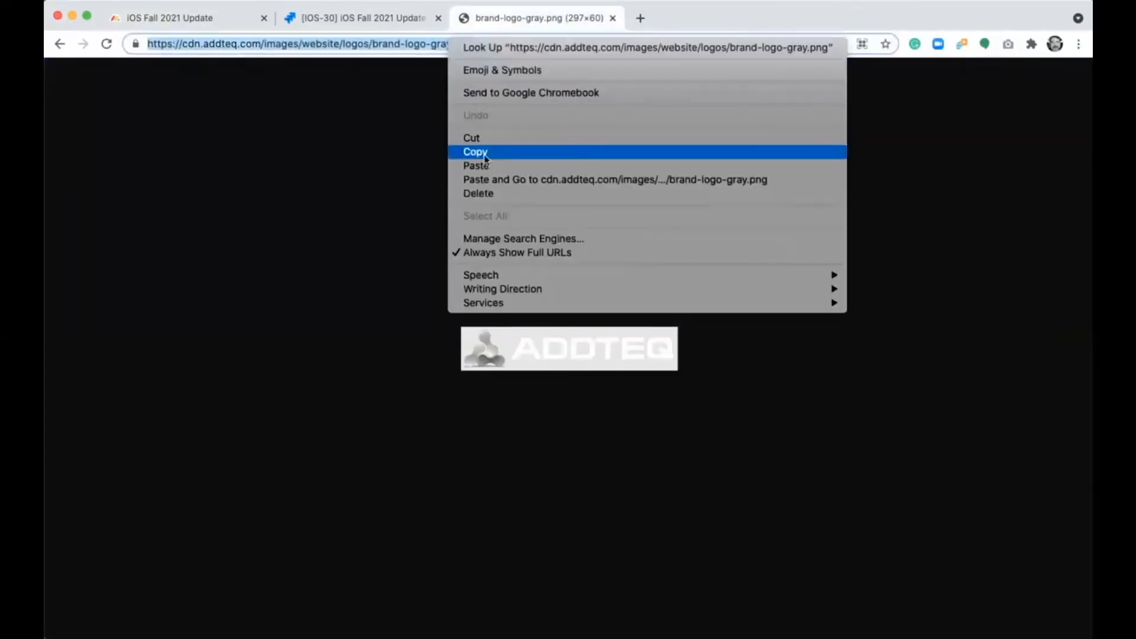
left_click(485, 154)
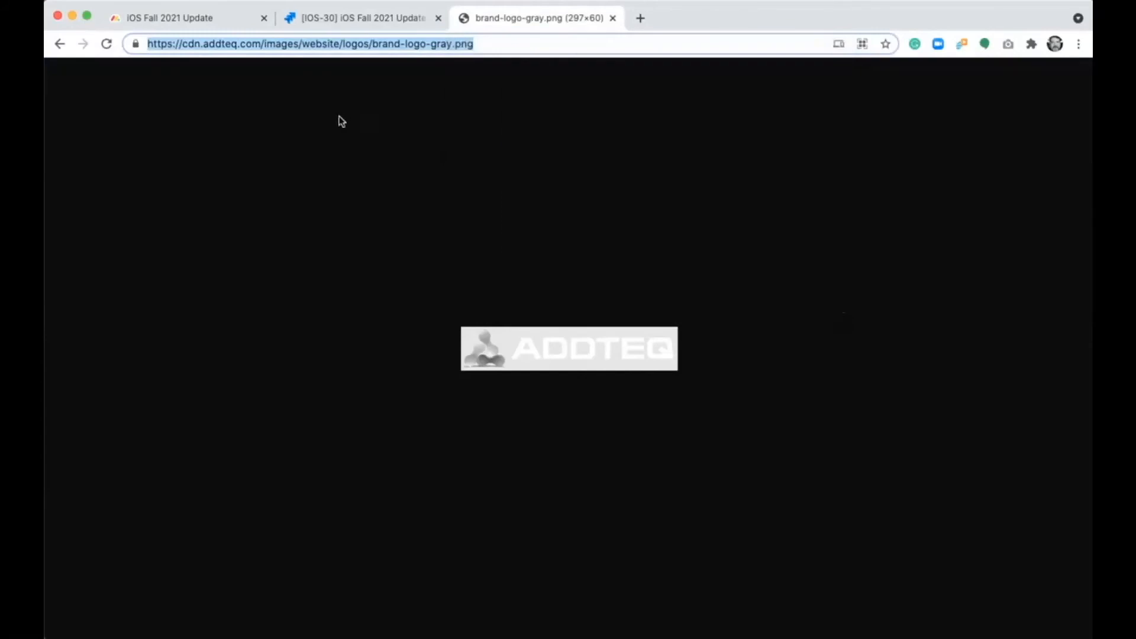
left_click(201, 23)
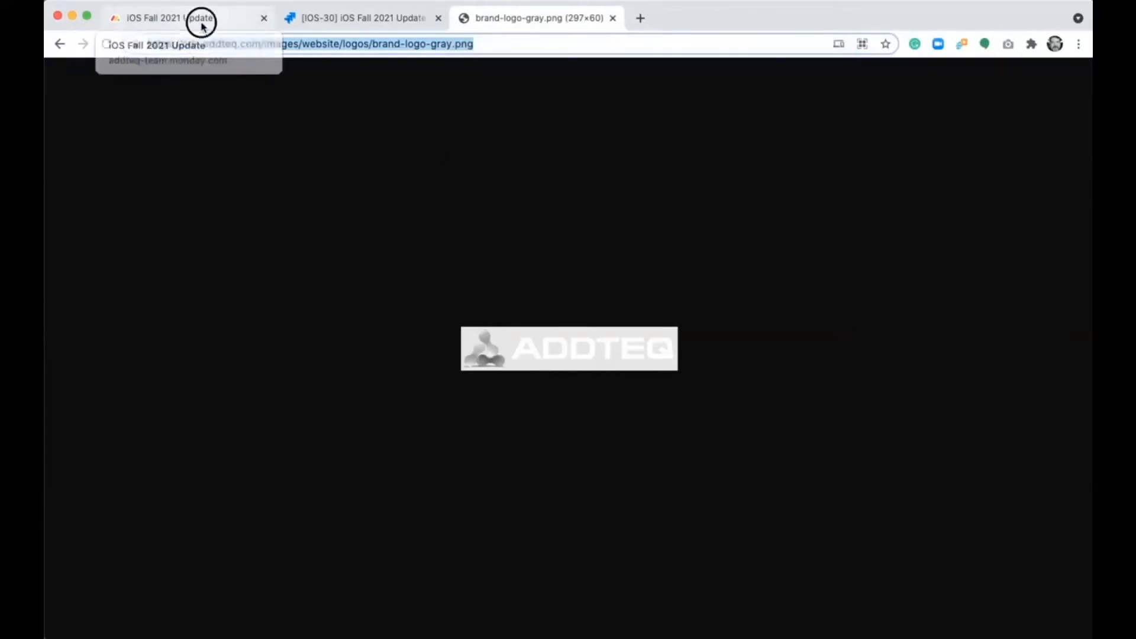
left_click(658, 234)
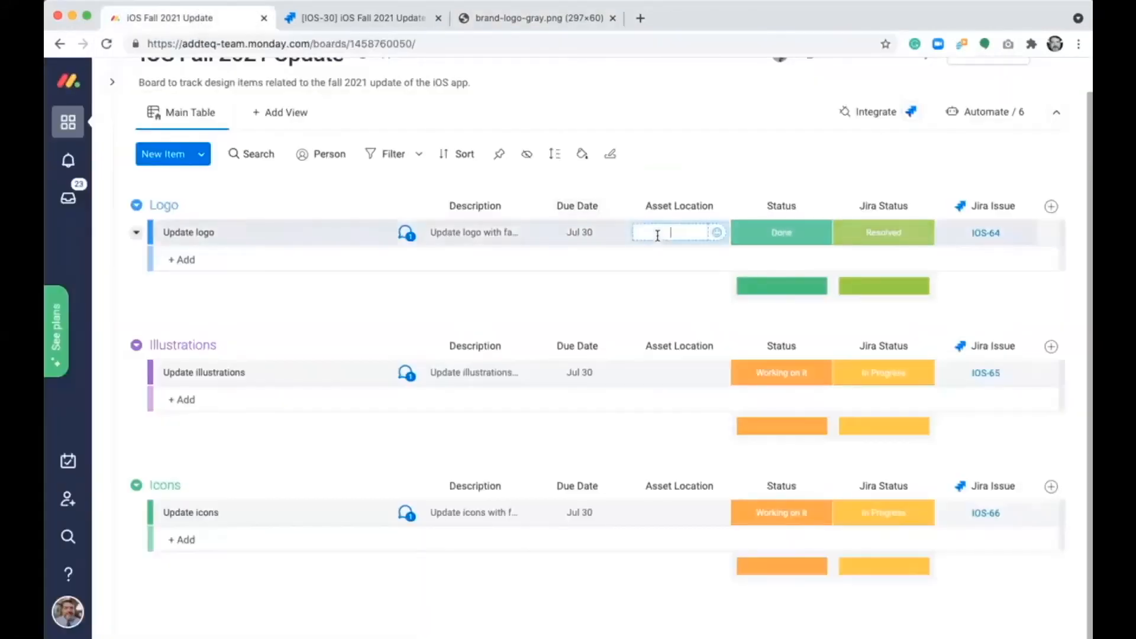
right_click(657, 232)
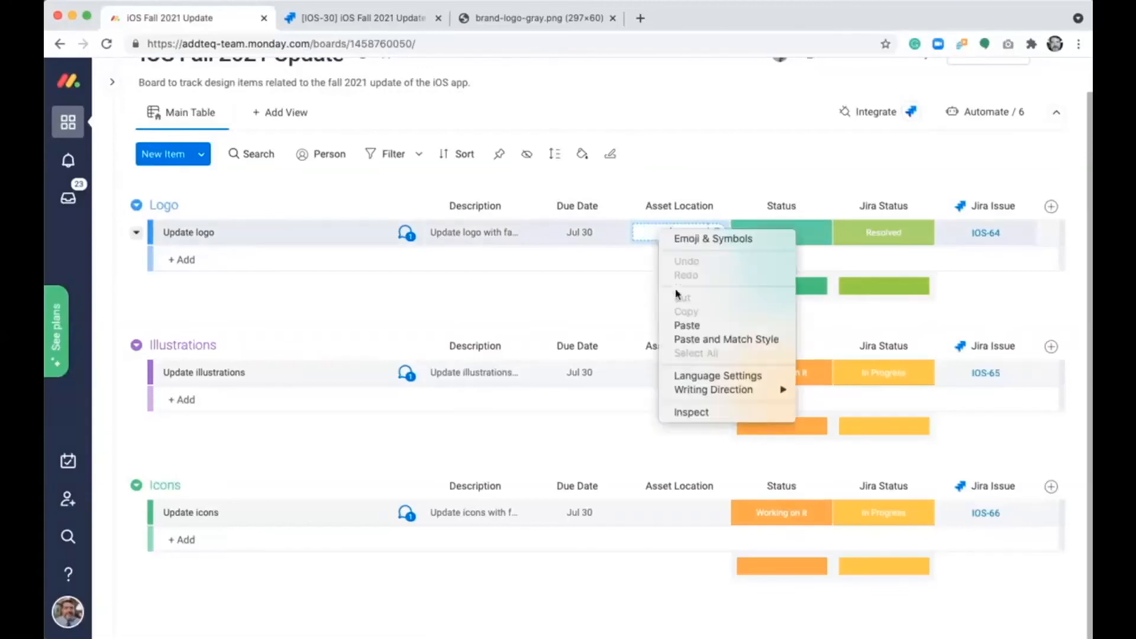
left_click(686, 326)
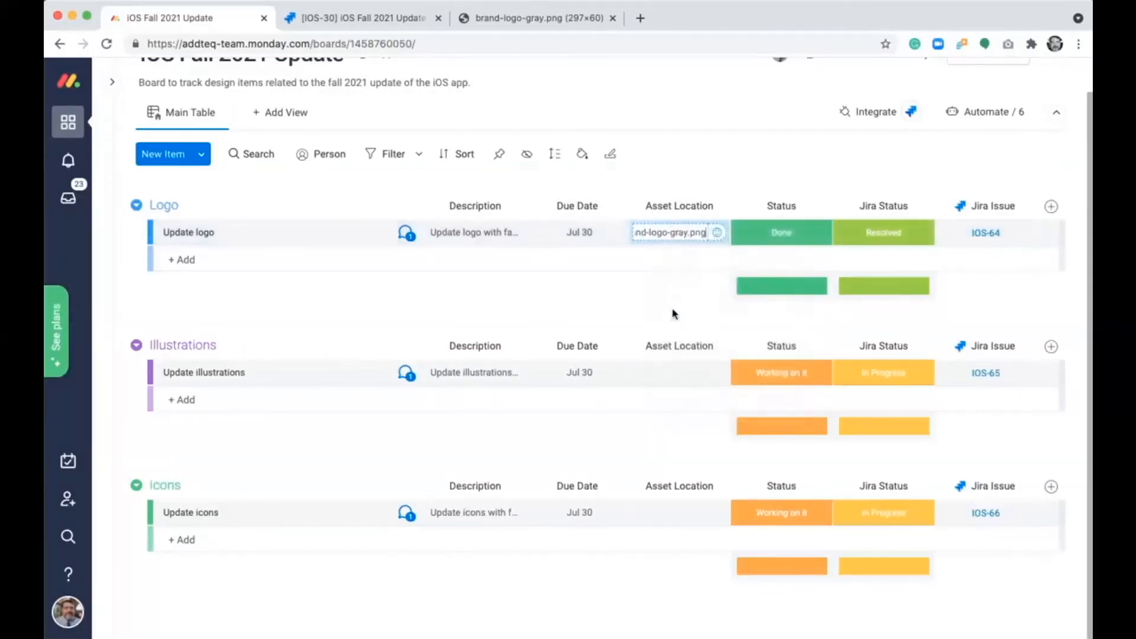
key("Return")
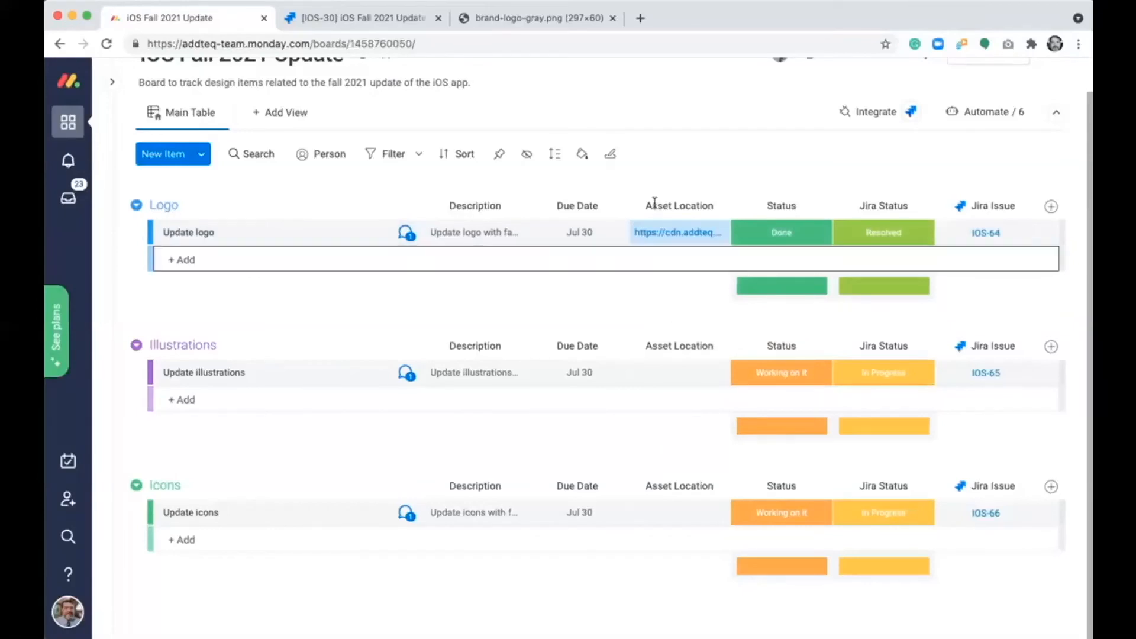
- View the Update logo item's linked Jira issue IOS-64 and check that its Asset Location link opens the logo image
left_click(982, 233)
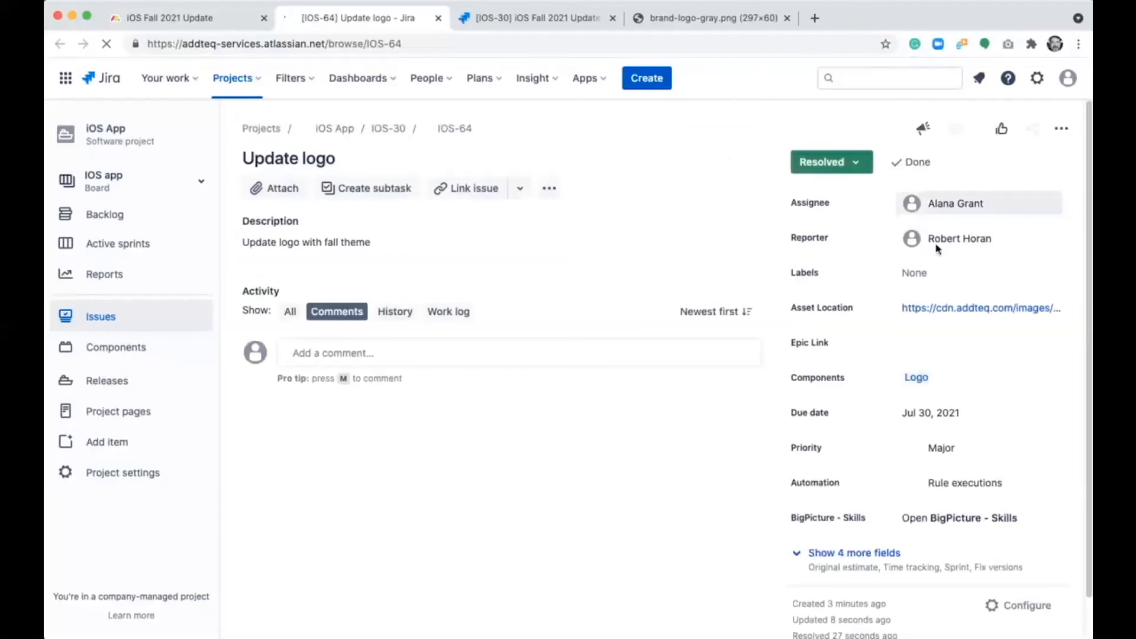
left_click(985, 309)
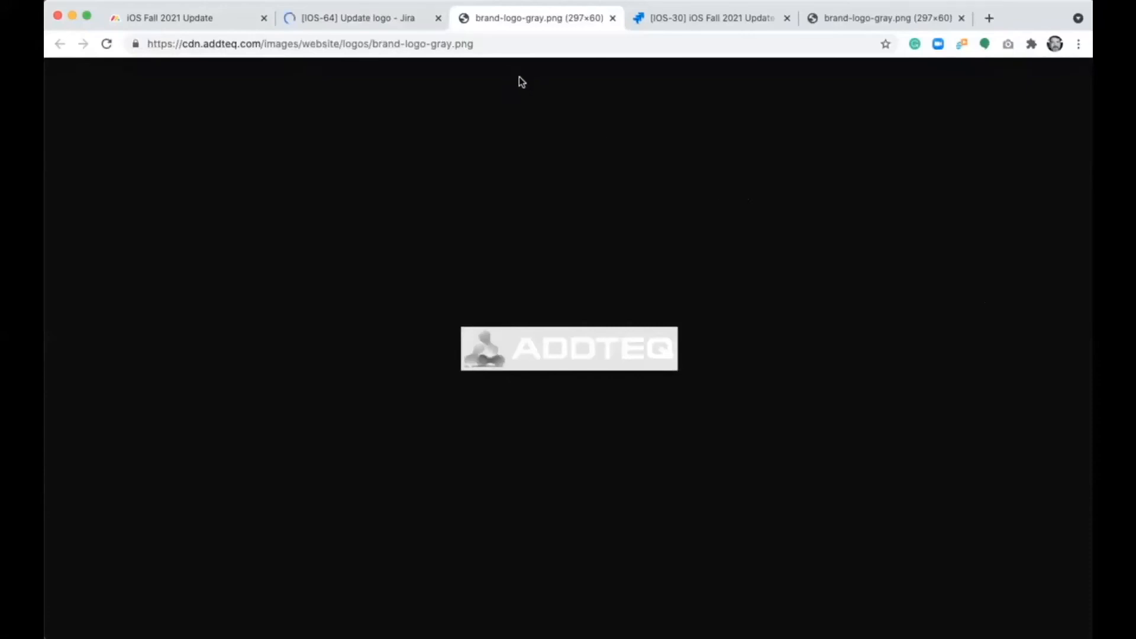
left_click(390, 23)
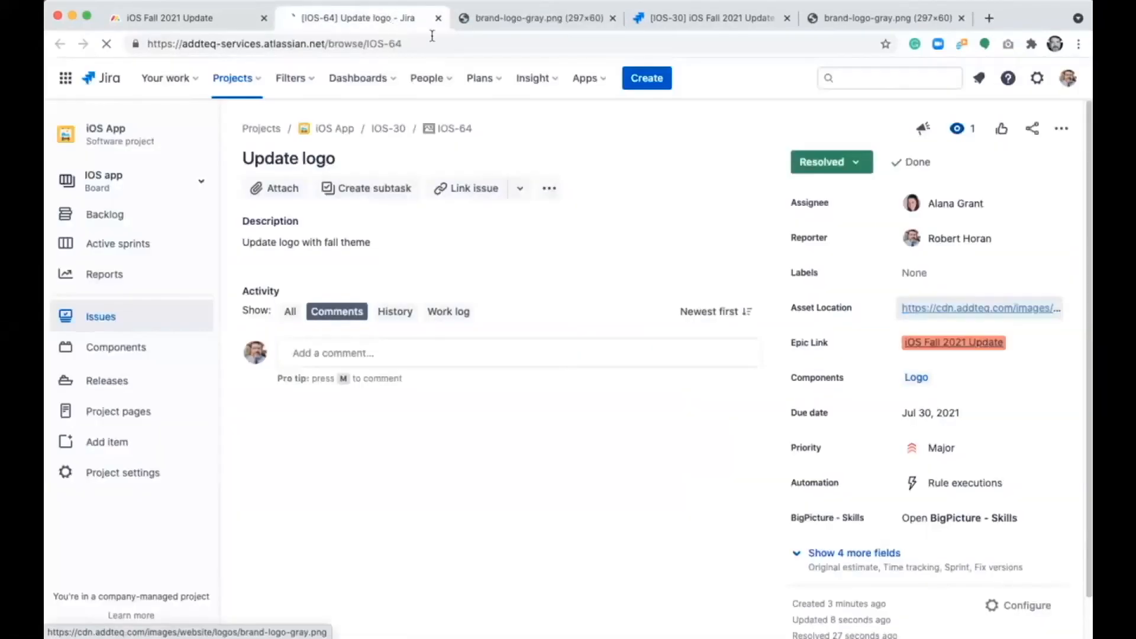
- Set the status of Jira issue IOS-64 to Done and return to the iOS Fall 2021 Update board in monday.com
left_click(804, 165)
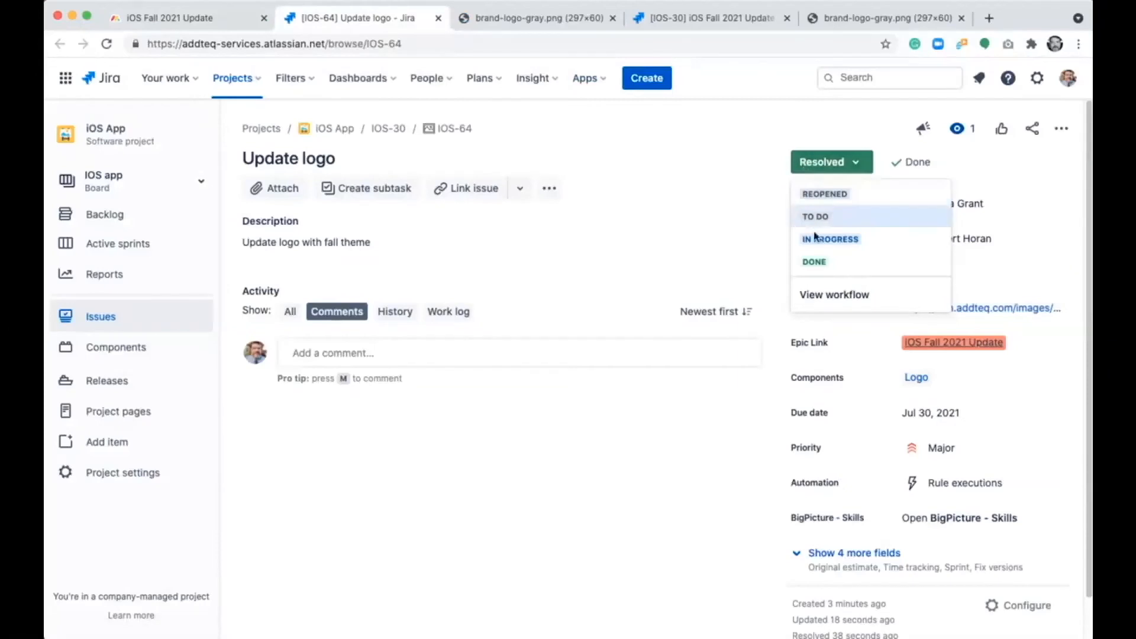
left_click(820, 263)
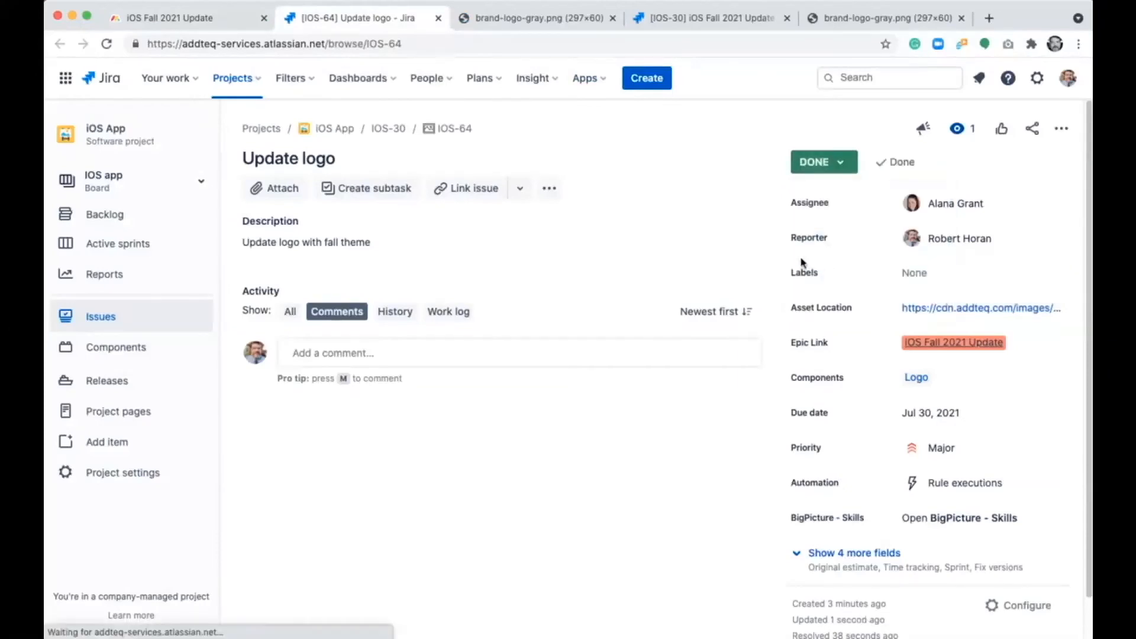
left_click(218, 23)
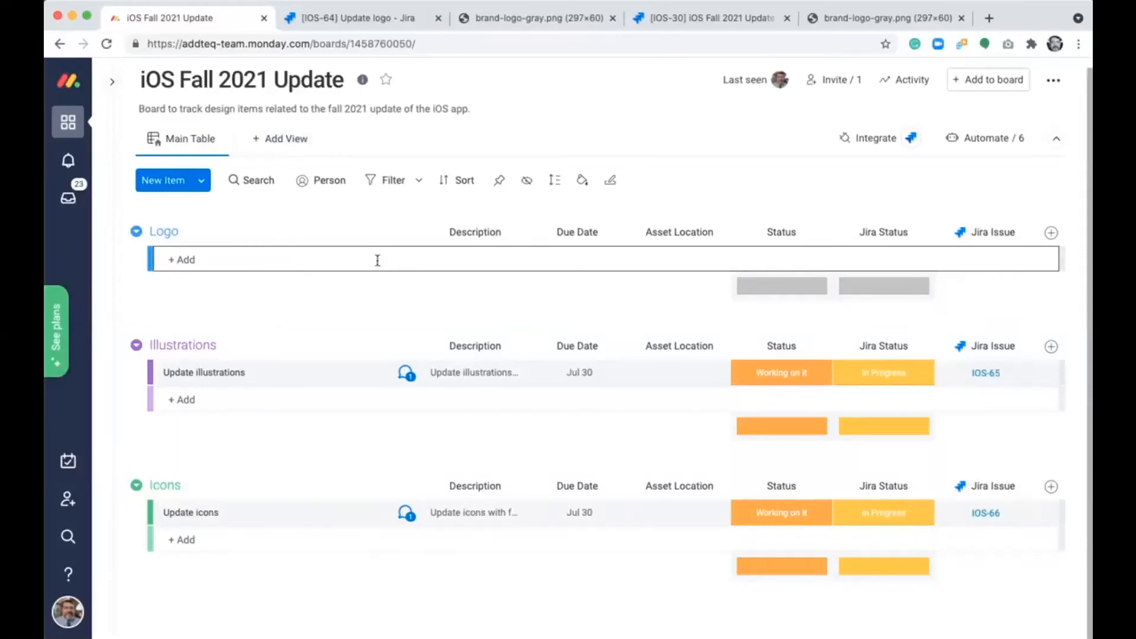
- Set the statuses of the Update illustrations and Update icons items to Done
left_click(798, 379)
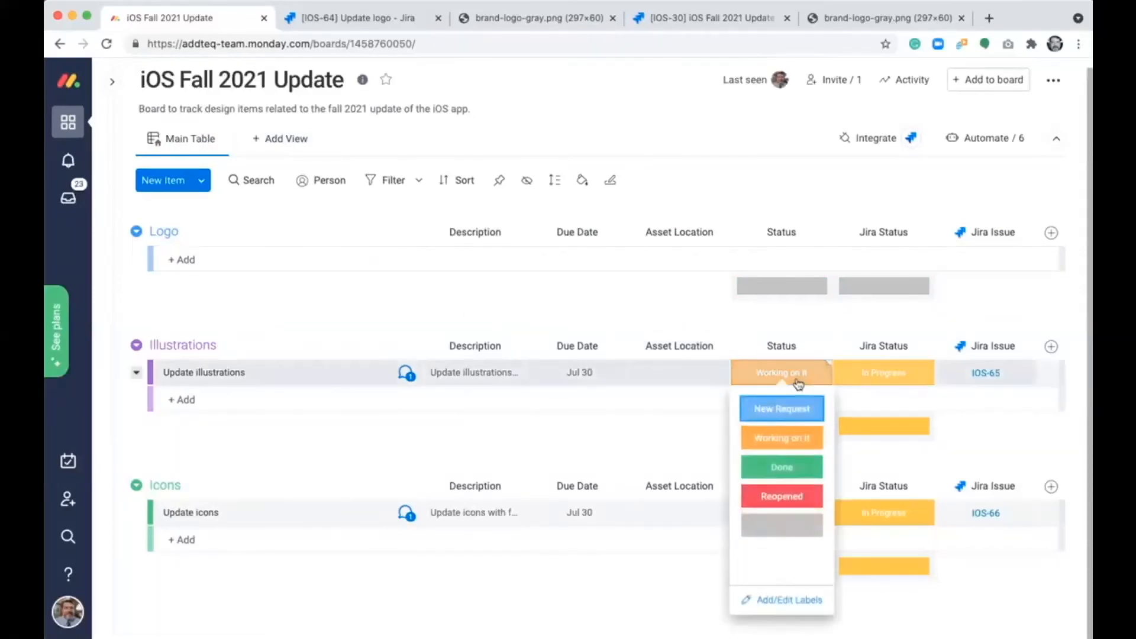
left_click(795, 467)
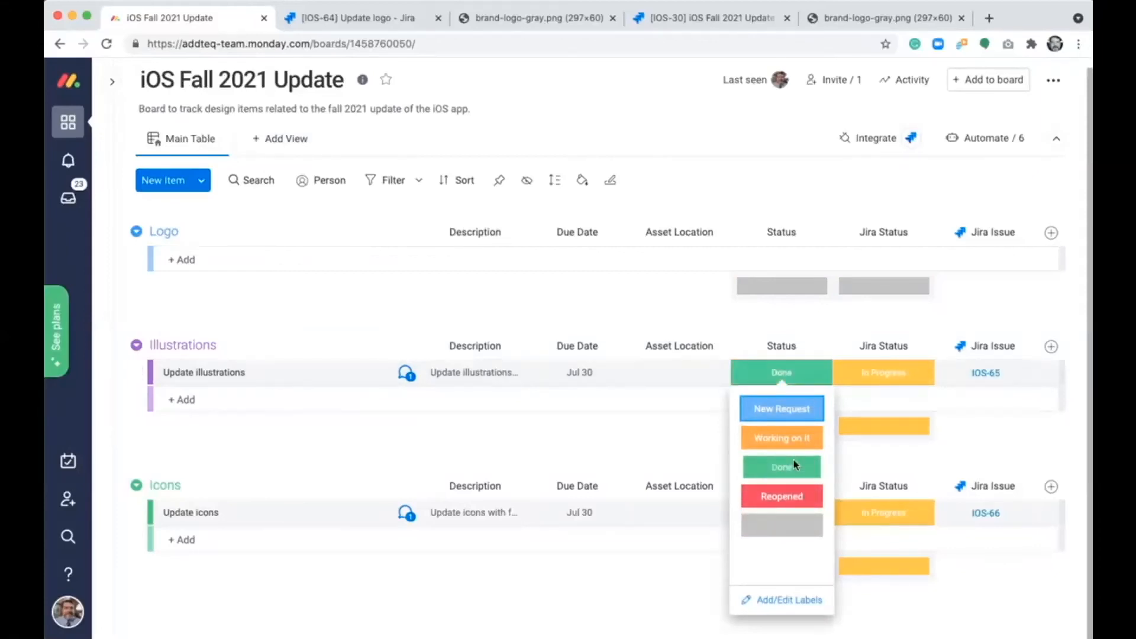
left_click(793, 516)
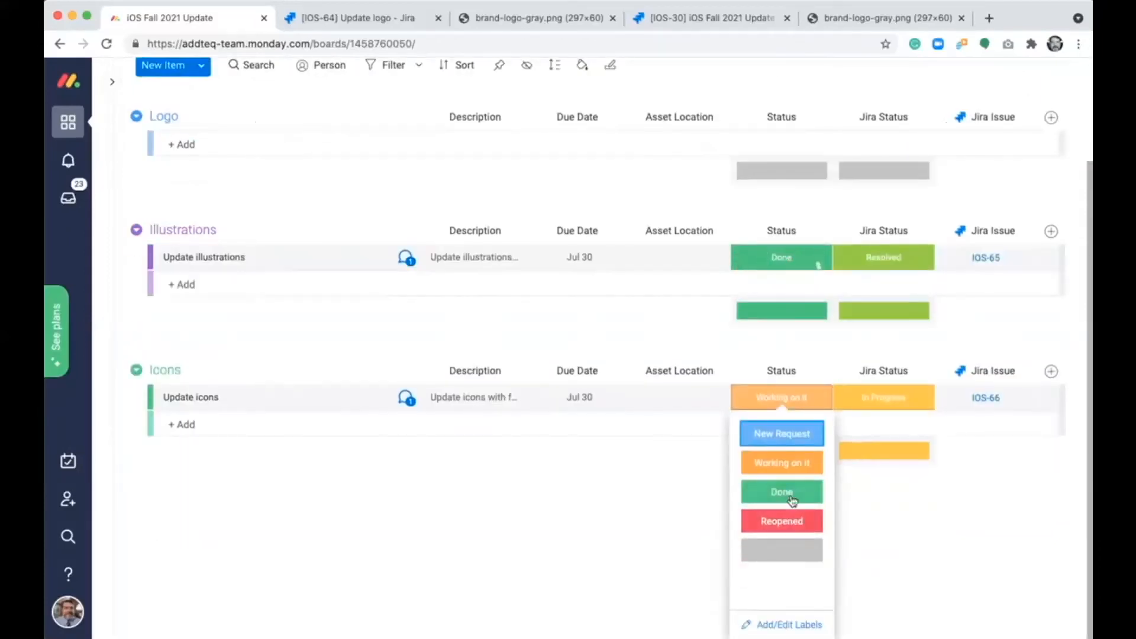
left_click(784, 492)
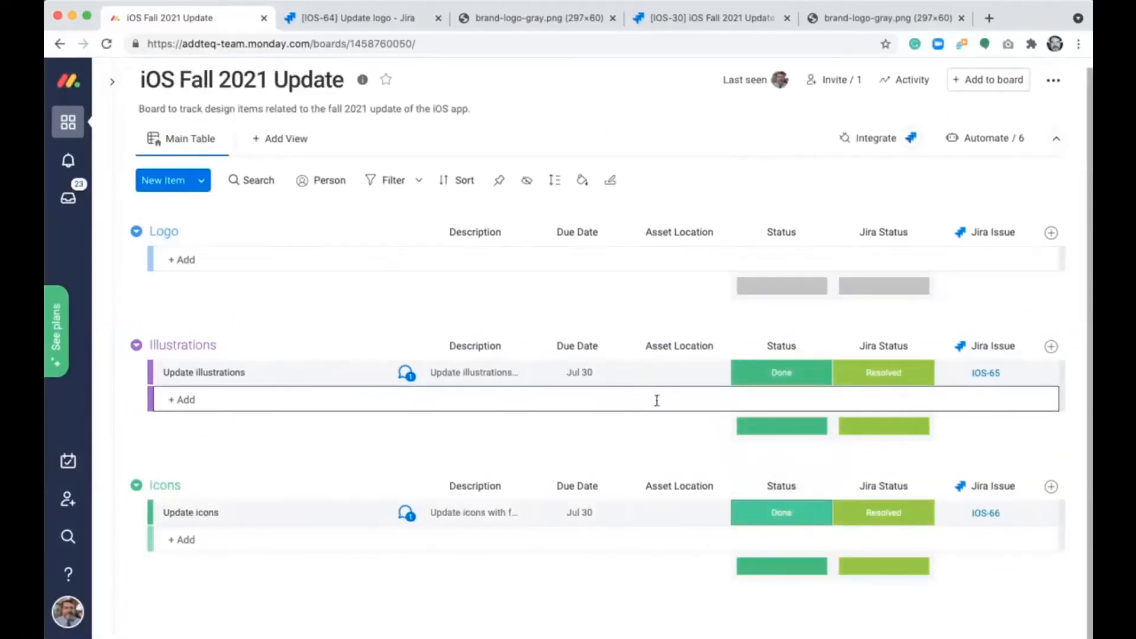
- Set linked Jira issue IOS-65 to Done from the Update illustrations item, and return to the monday.com board
left_click(986, 373)
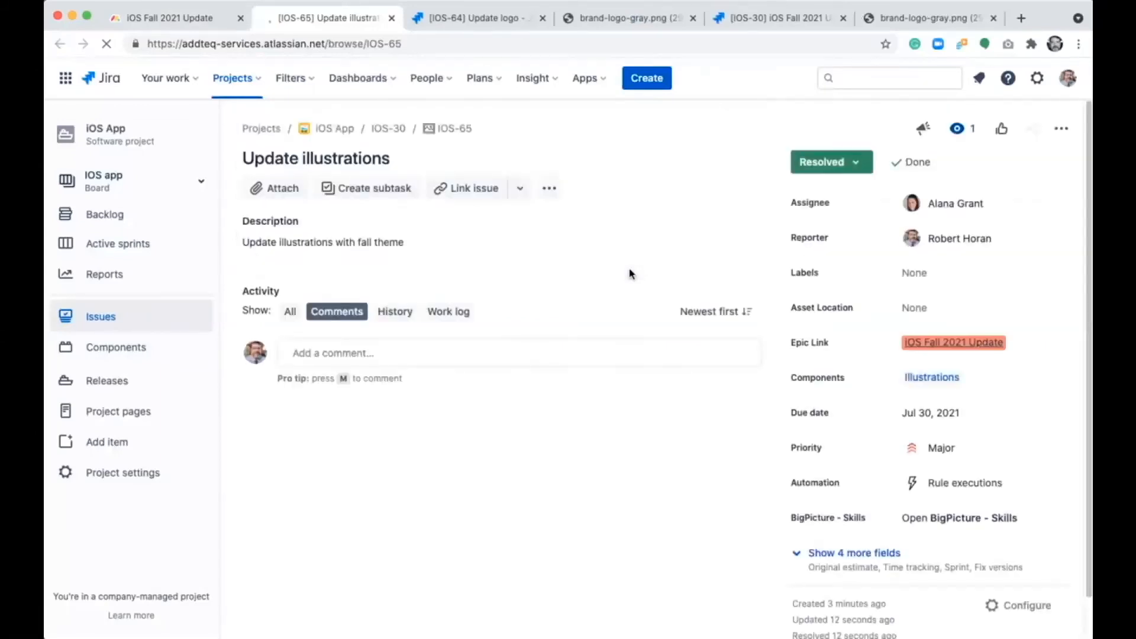
left_click(834, 169)
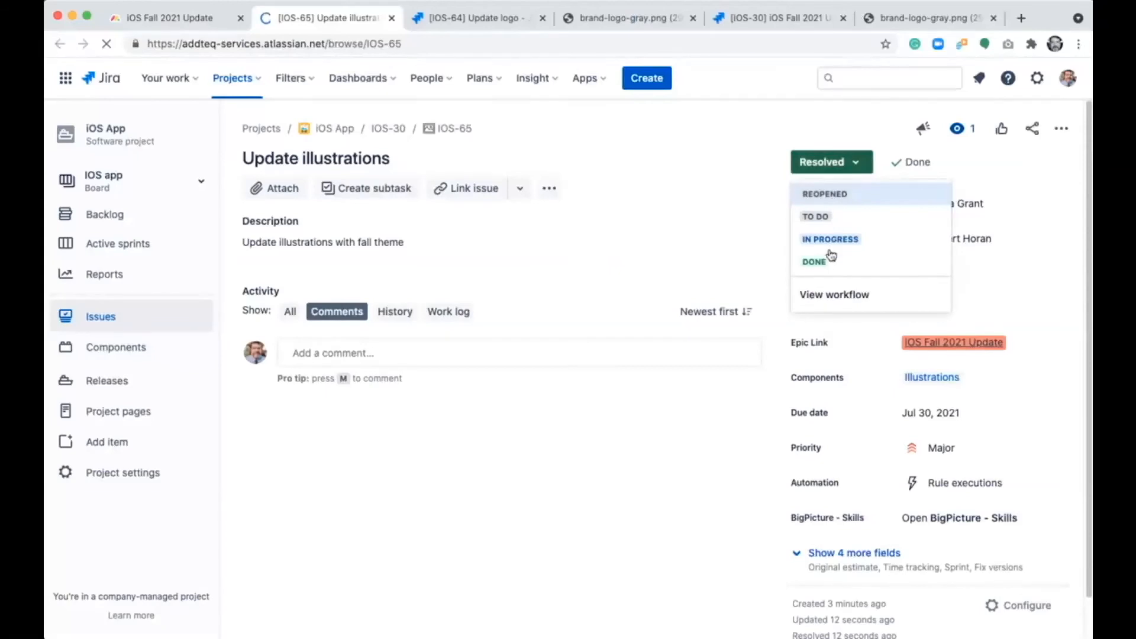
left_click(830, 263)
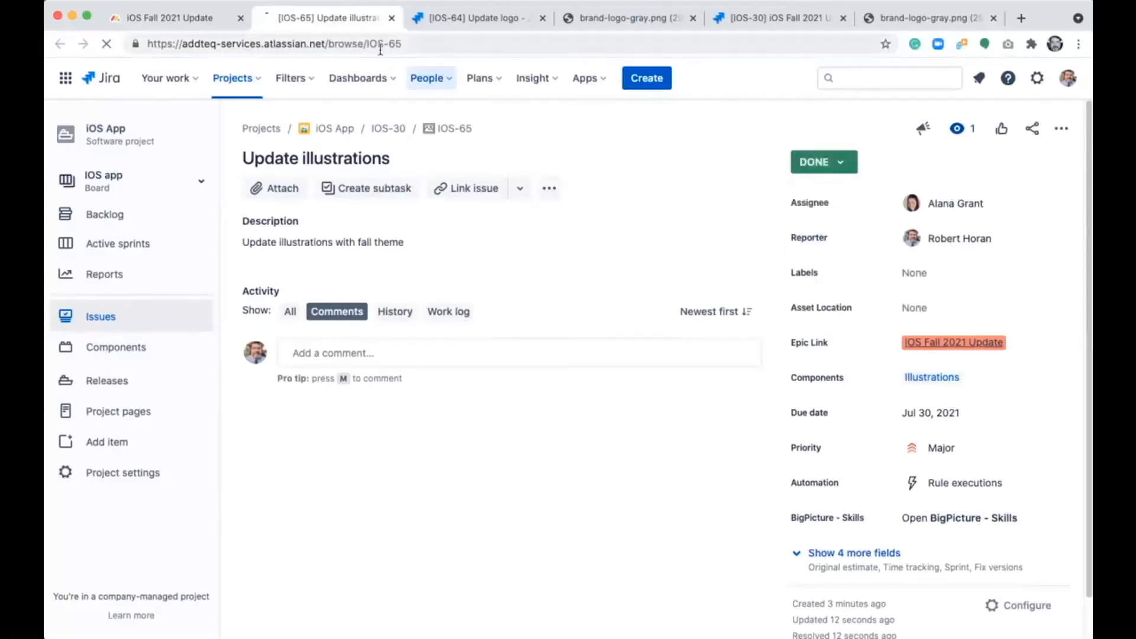
left_click(197, 19)
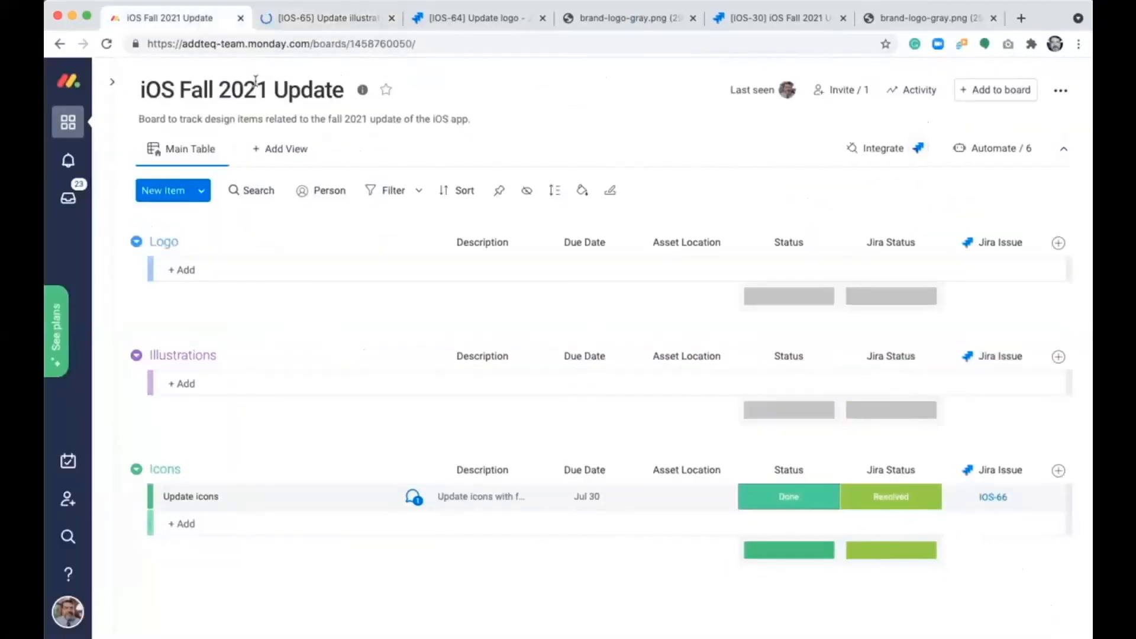
- Open linked Jira issue IOS-66 from the Update icons item, set its status to Done, and switch back to monday.com
left_click(991, 497)
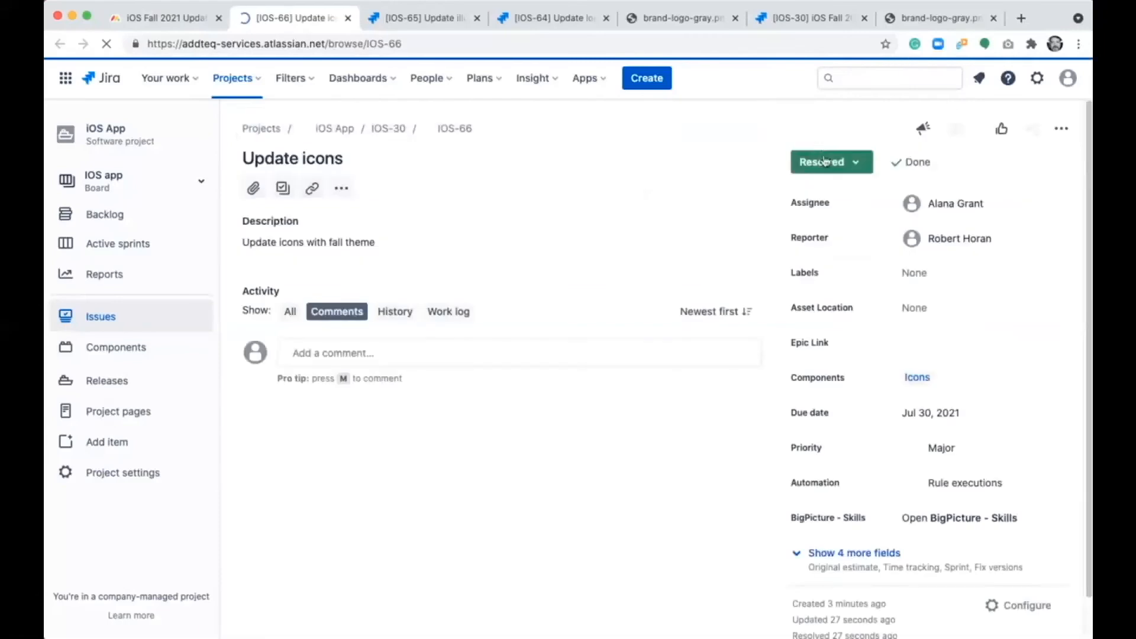
left_click(826, 163)
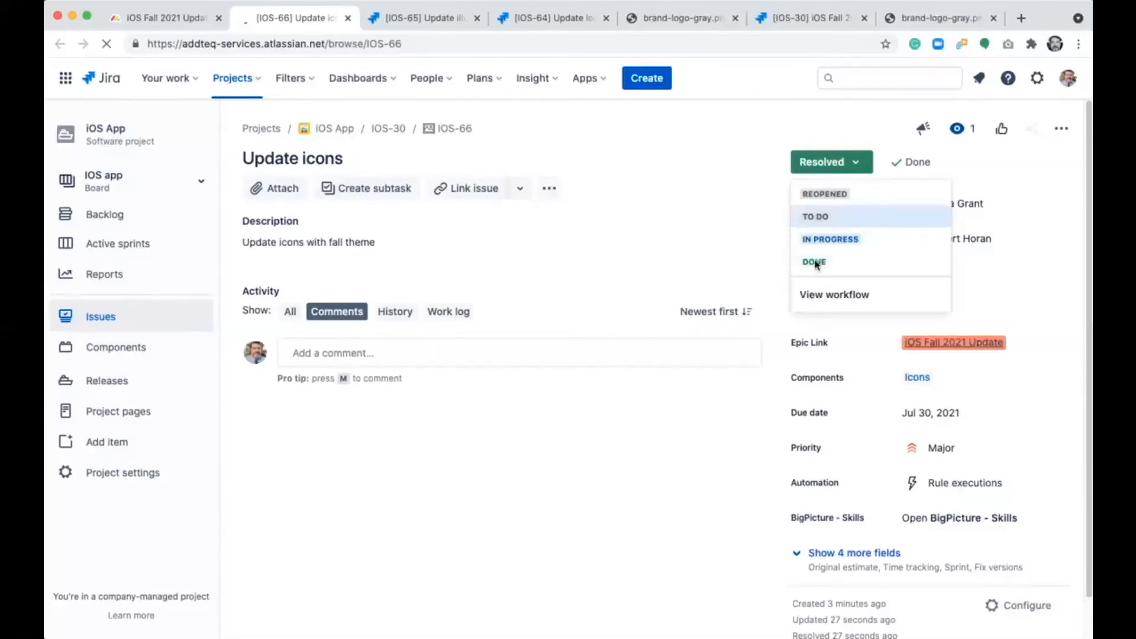
left_click(815, 260)
left_click(185, 25)
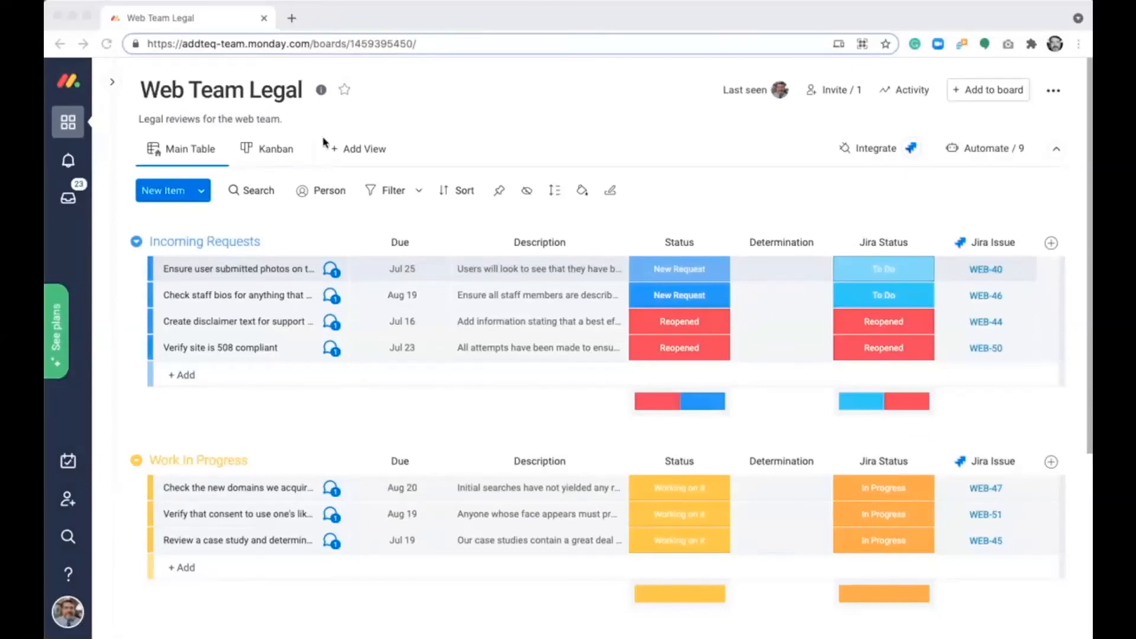
- In the Web Team Legal board's Kanban view, set the "Check staff bios" card's due date to Aug 18 and move it to Working on it
left_click(274, 149)
left_click(274, 149)
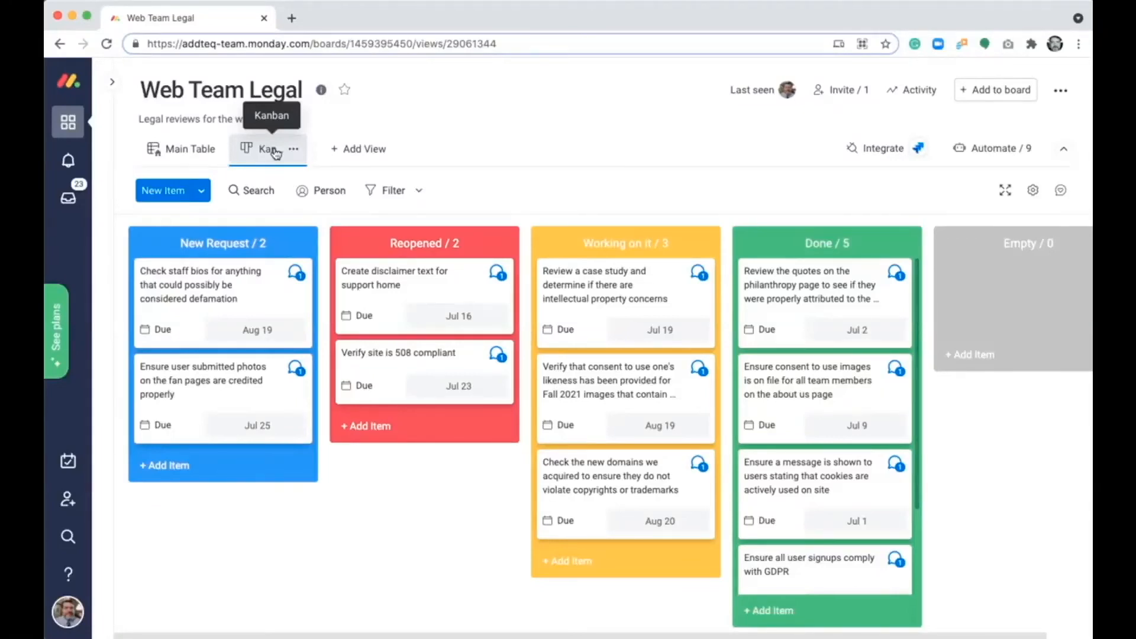
left_click(199, 301)
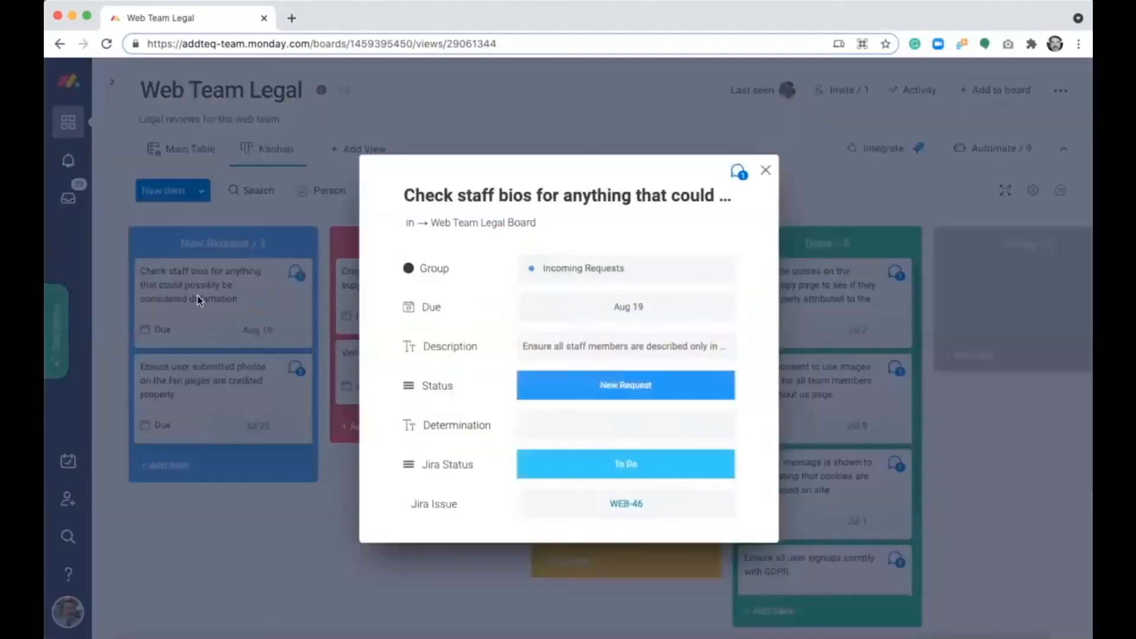
left_click(555, 270)
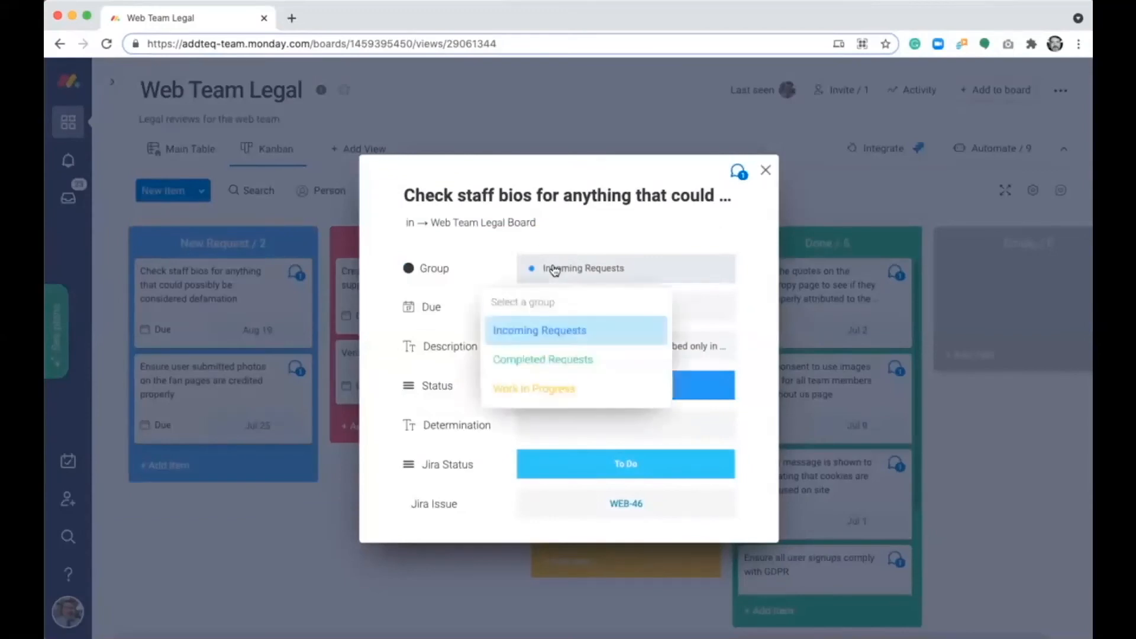
left_click(553, 268)
left_click(577, 303)
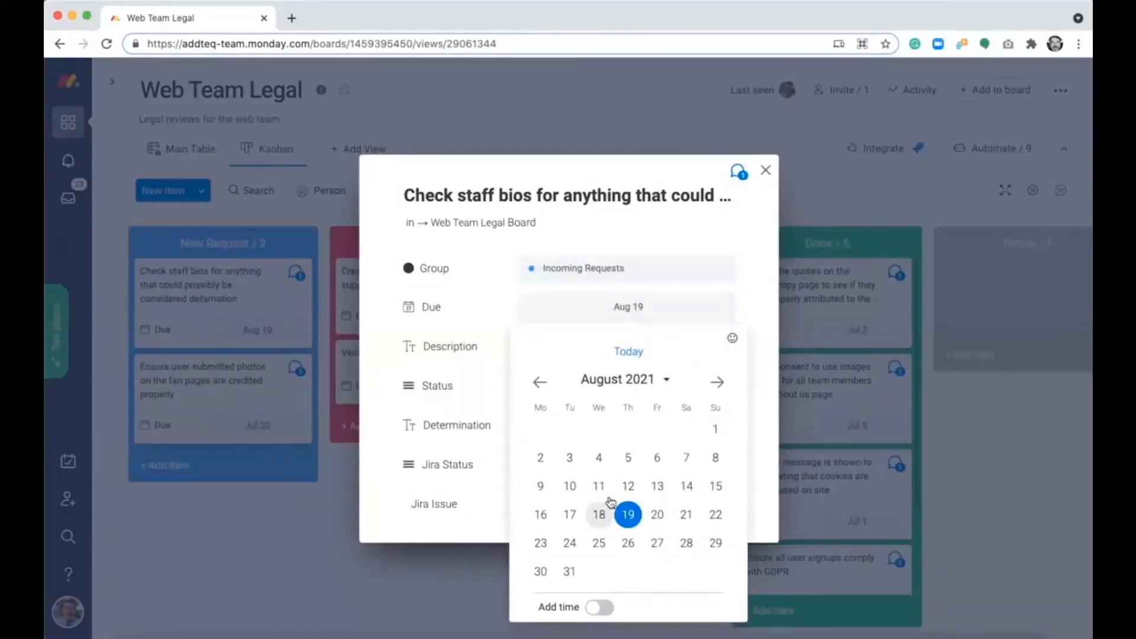
left_click(598, 514)
left_click(558, 346)
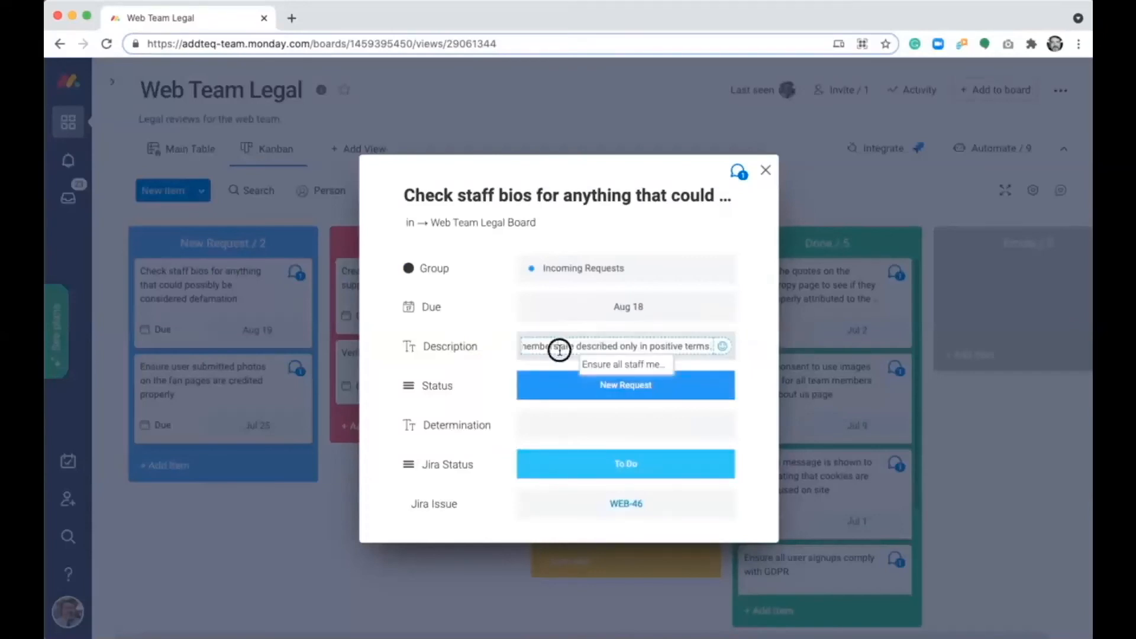
left_click(767, 171)
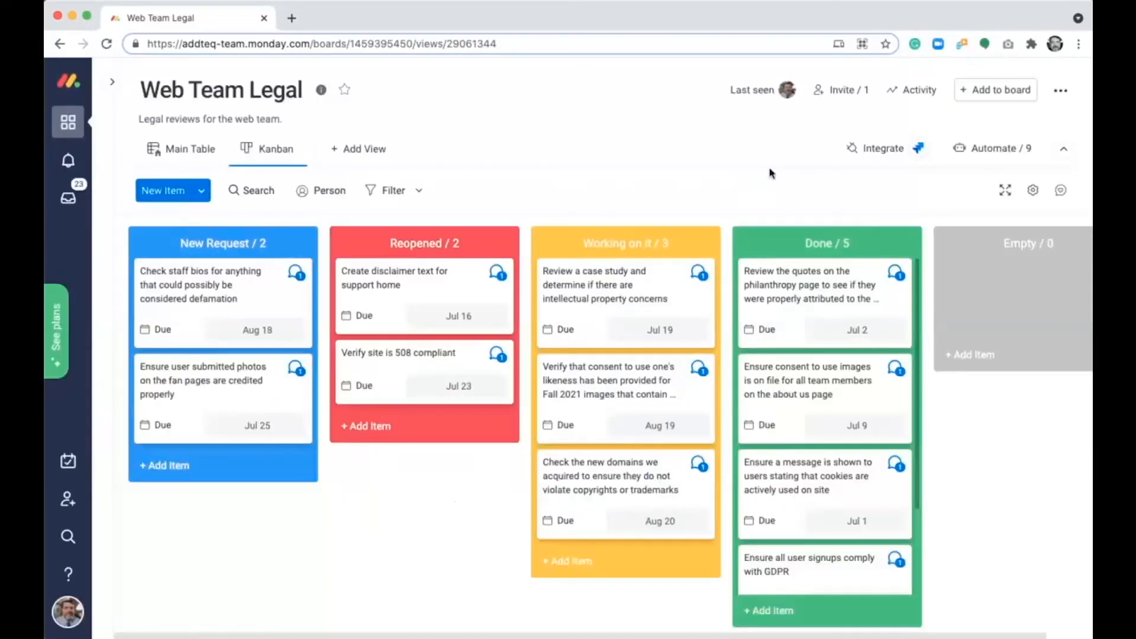
left_click_drag(264, 255, 587, 270)
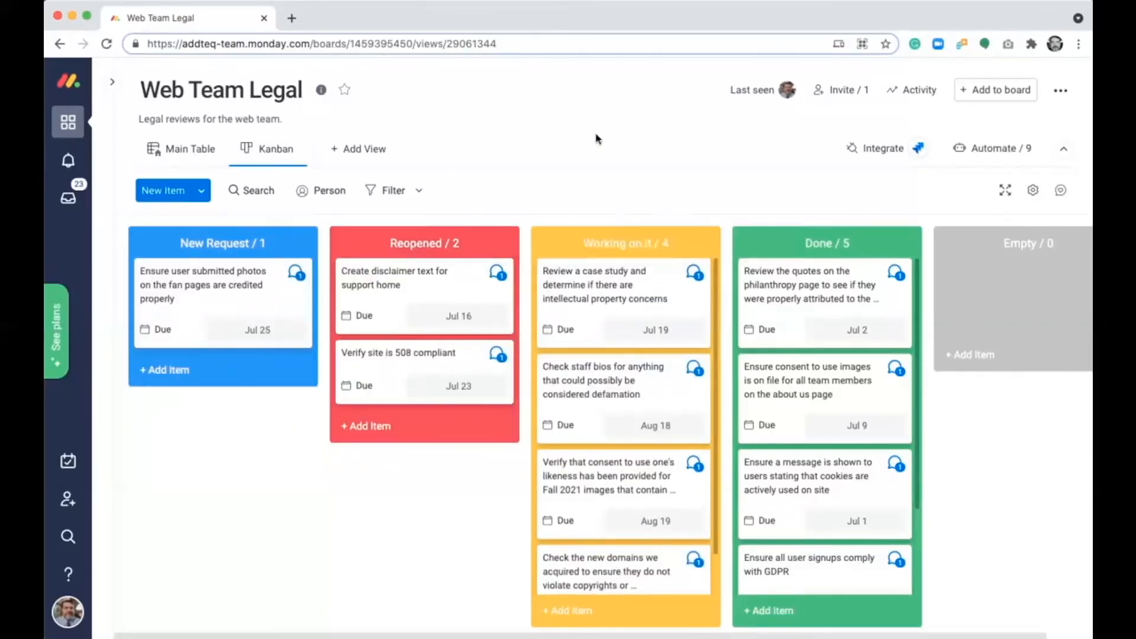
- Add a Chart view to the Web Team Legal board and set its chart type to Donut
left_click(376, 156)
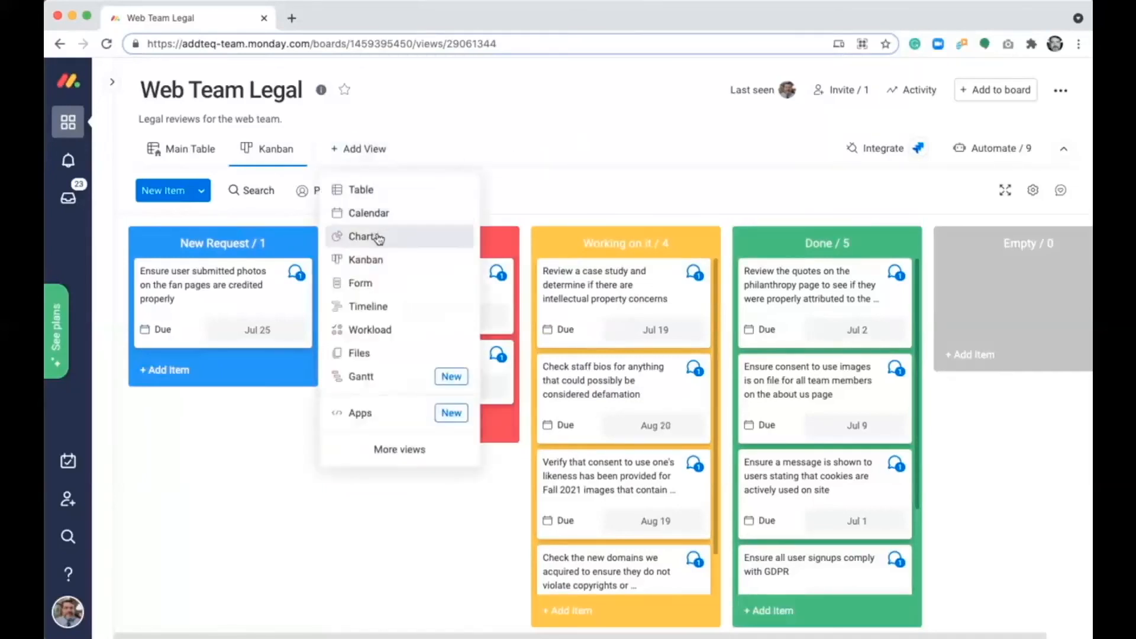
left_click(377, 236)
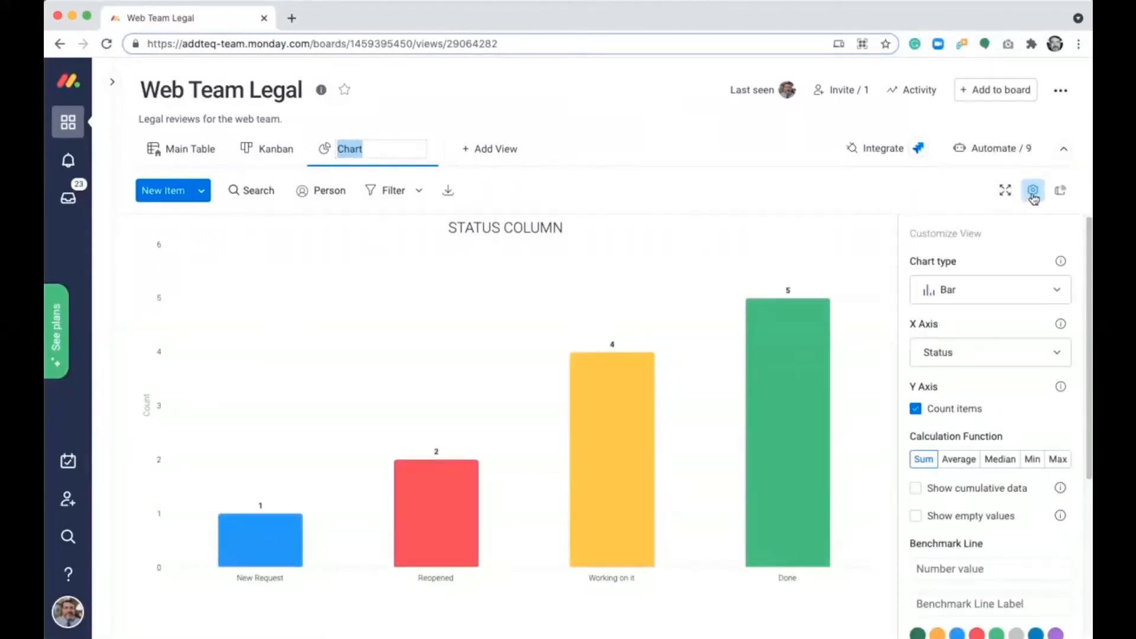
left_click(1000, 289)
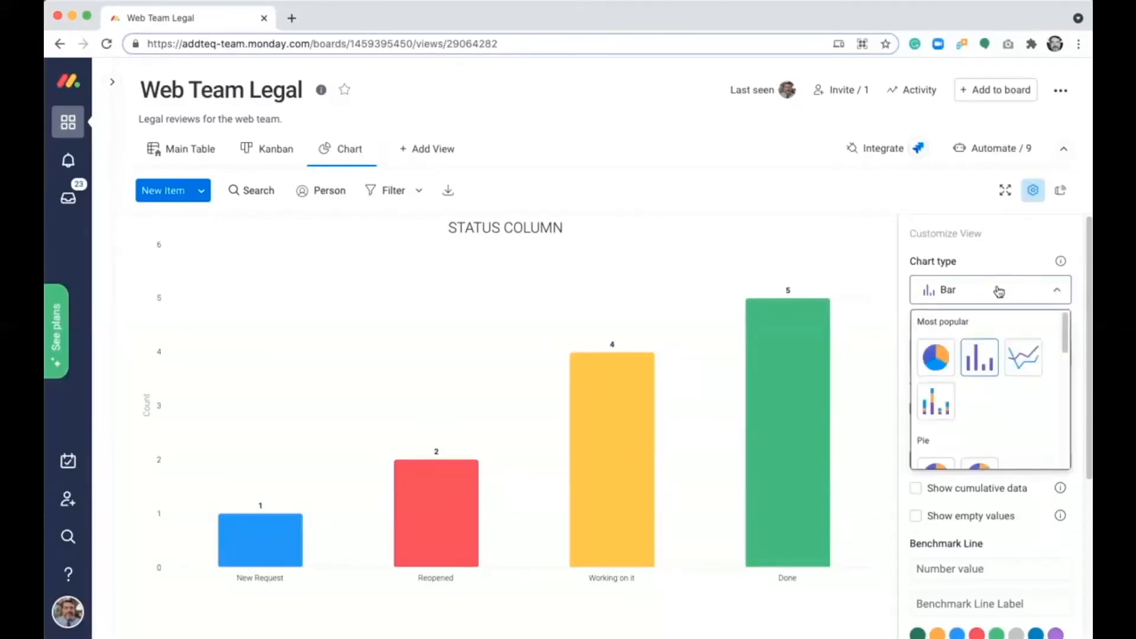
scroll(979, 408, "down", 1)
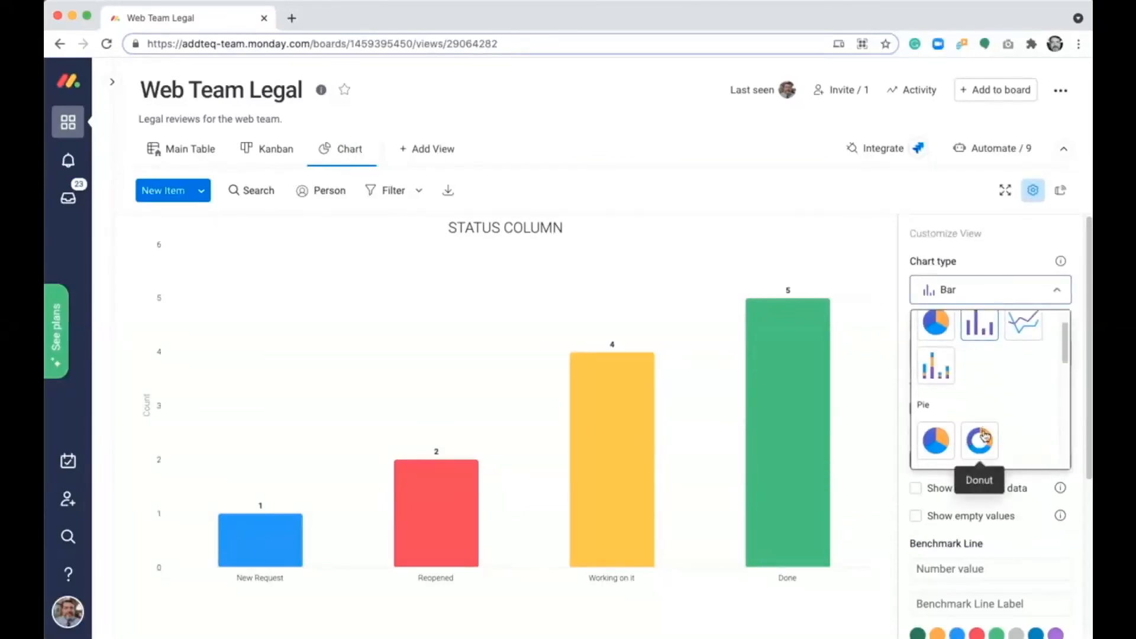
left_click(980, 438)
left_click(997, 290)
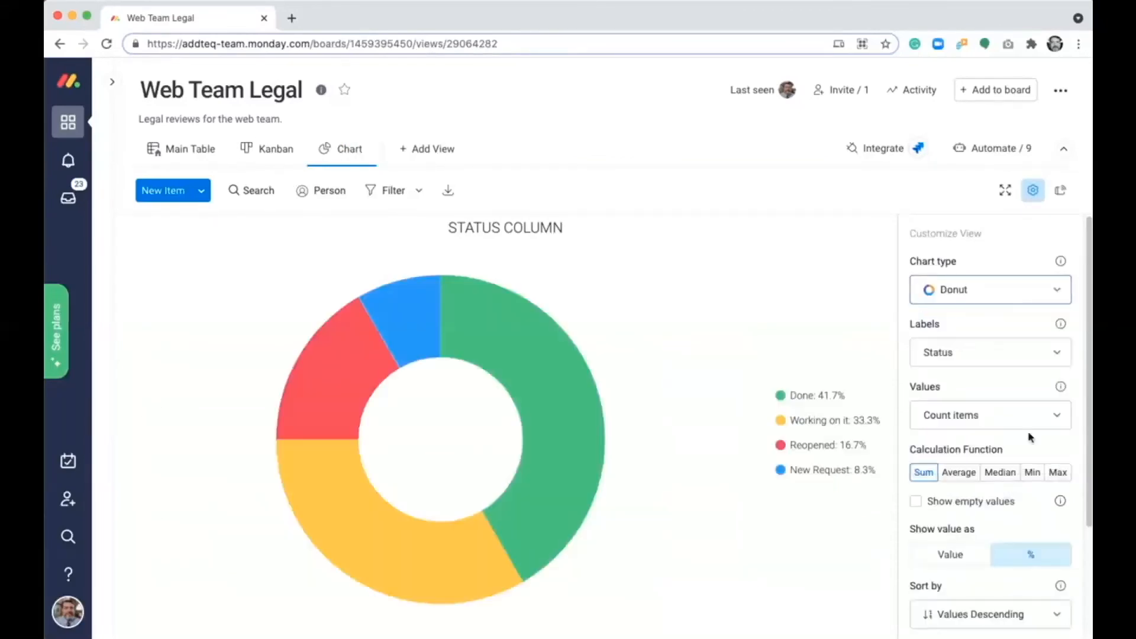
- Switch the donut chart's labels to Jira Status, to Group, and finally to Due
left_click(986, 358)
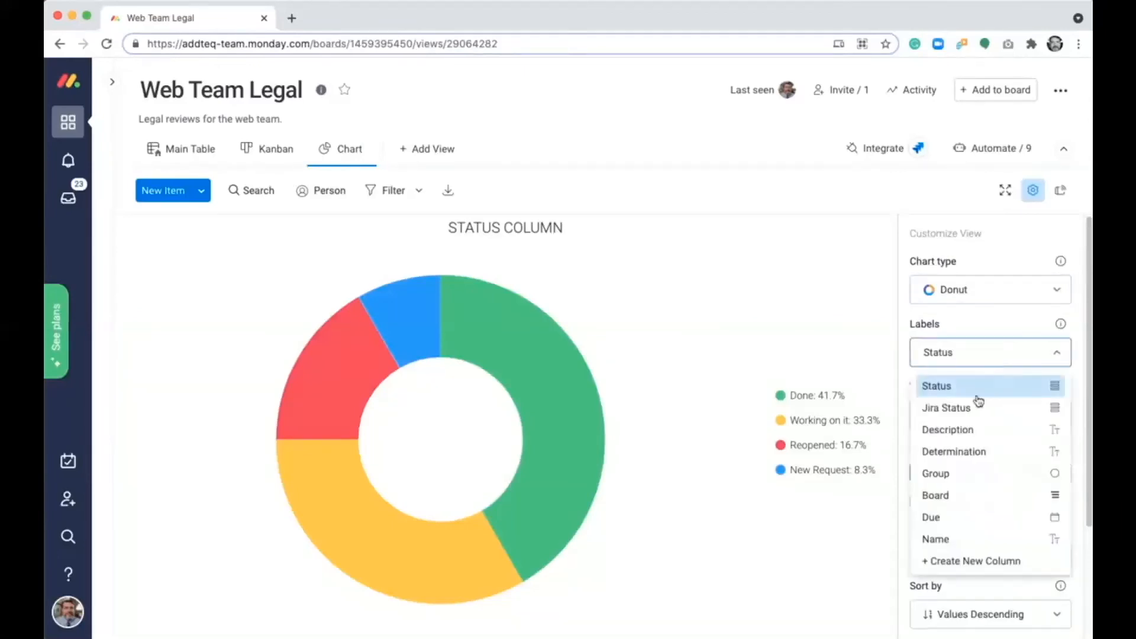
left_click(976, 410)
left_click(971, 358)
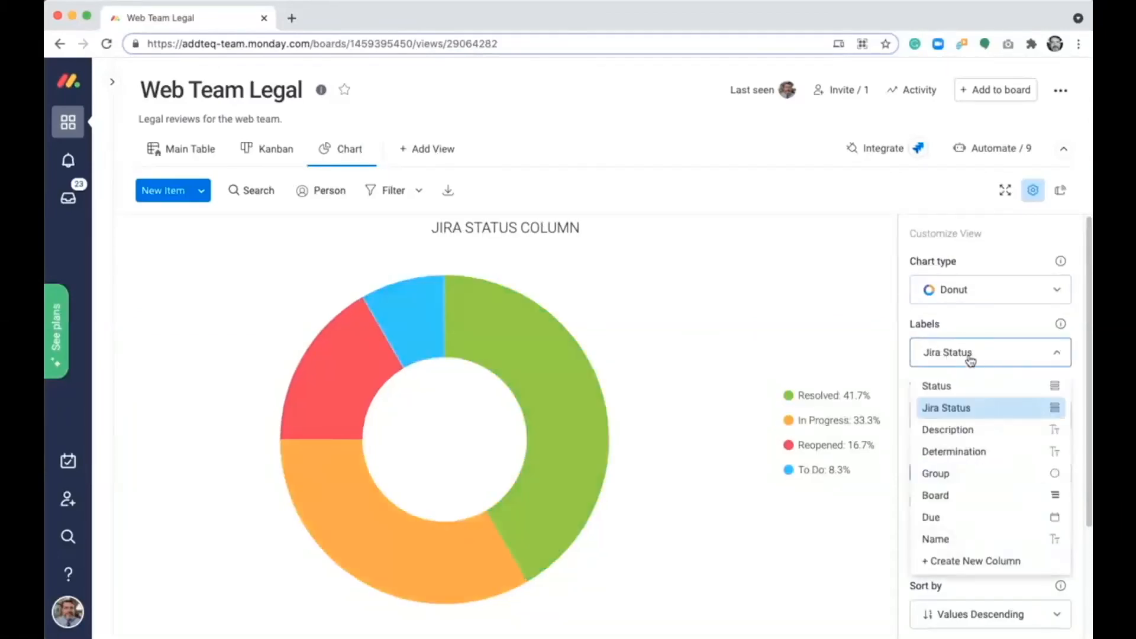
left_click(966, 475)
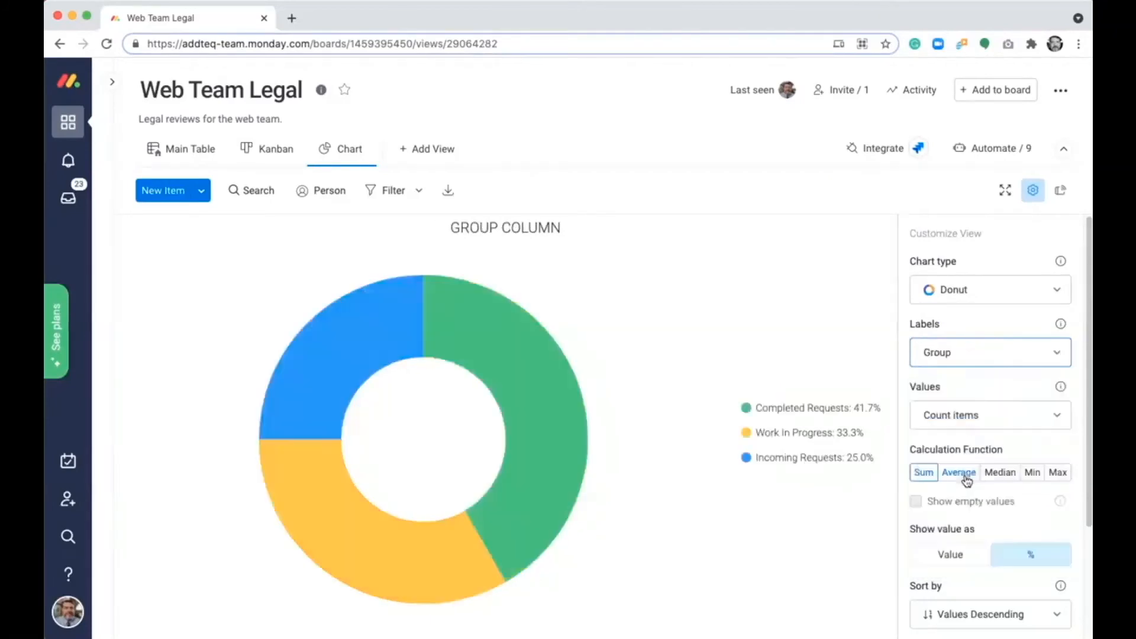
left_click(973, 363)
left_click(966, 521)
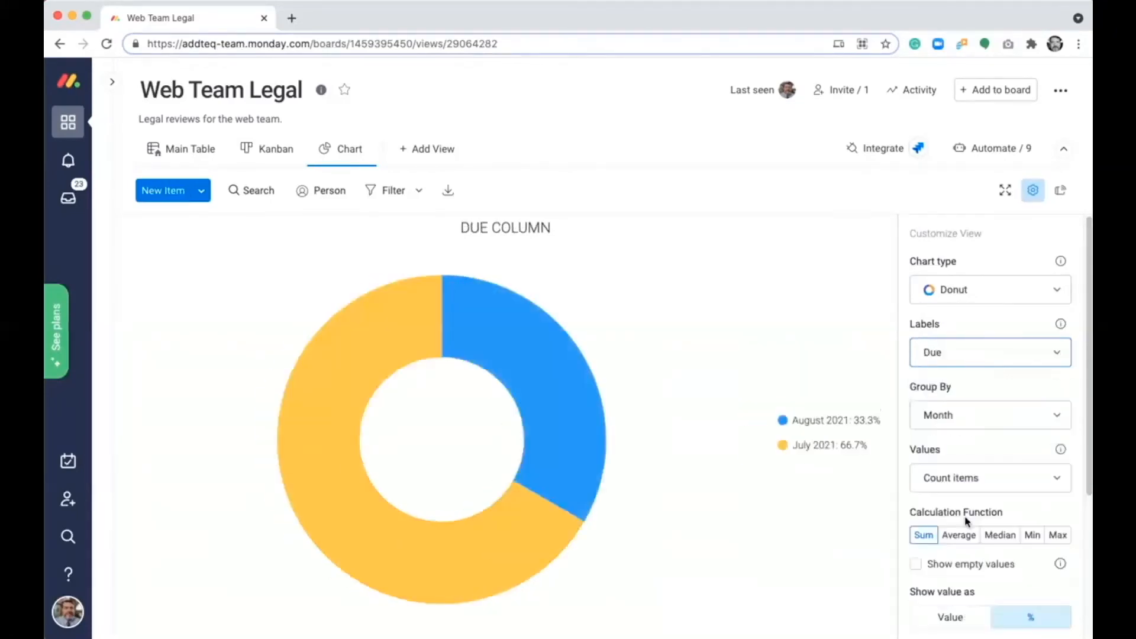
- Change the chart type to Stacked Bar and page through the chart's legend to its last page
left_click(951, 290)
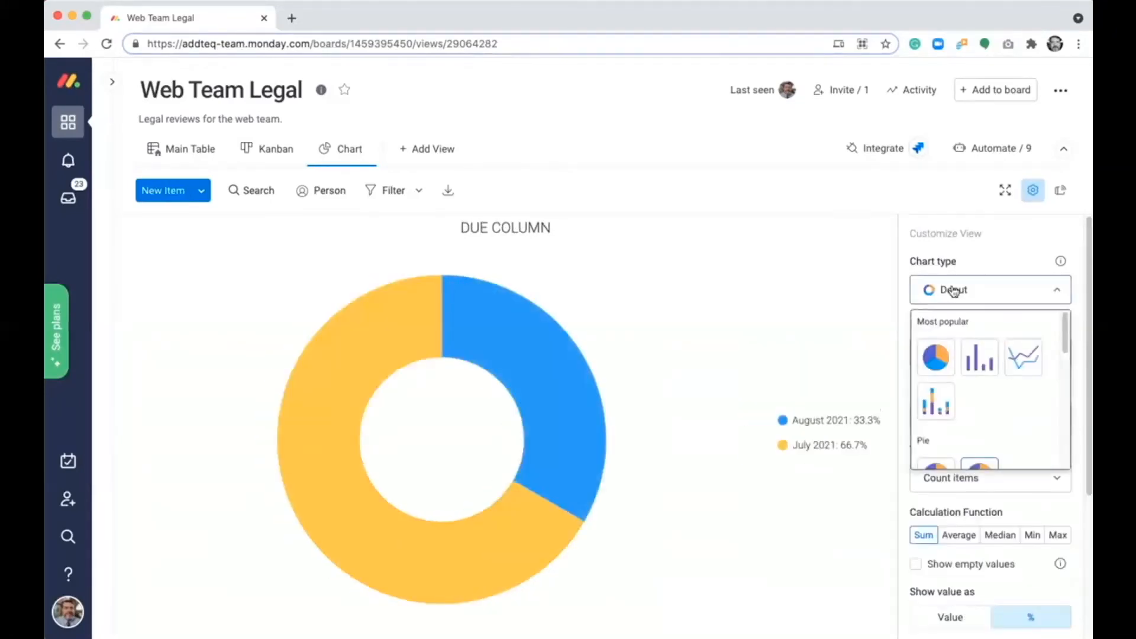
left_click(935, 402)
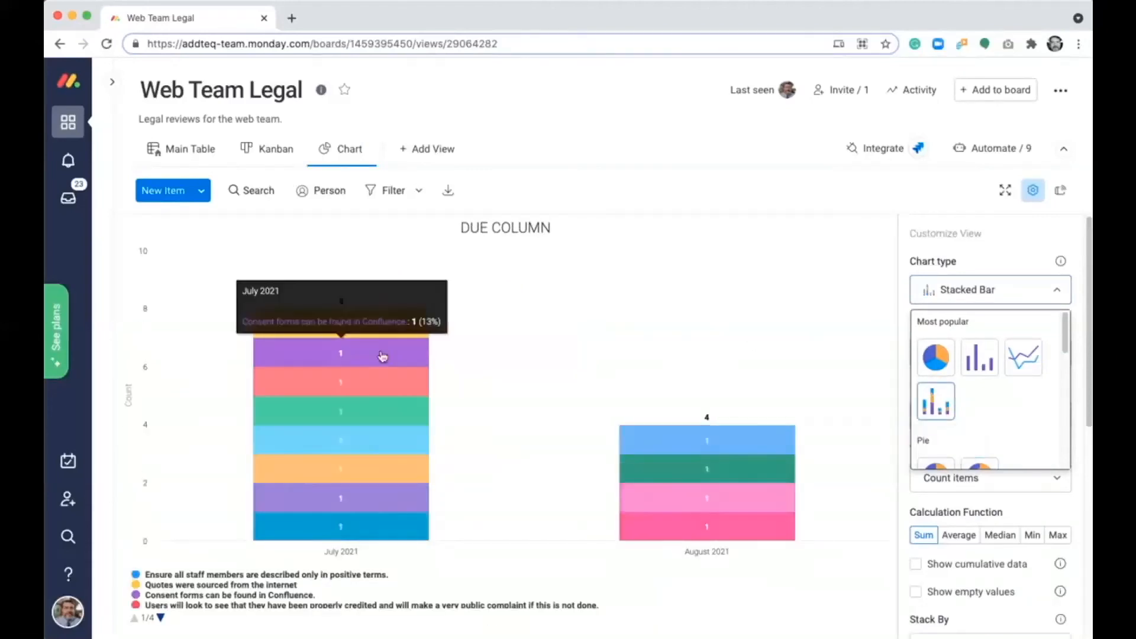
mouse_move(375, 381)
mouse_move(377, 413)
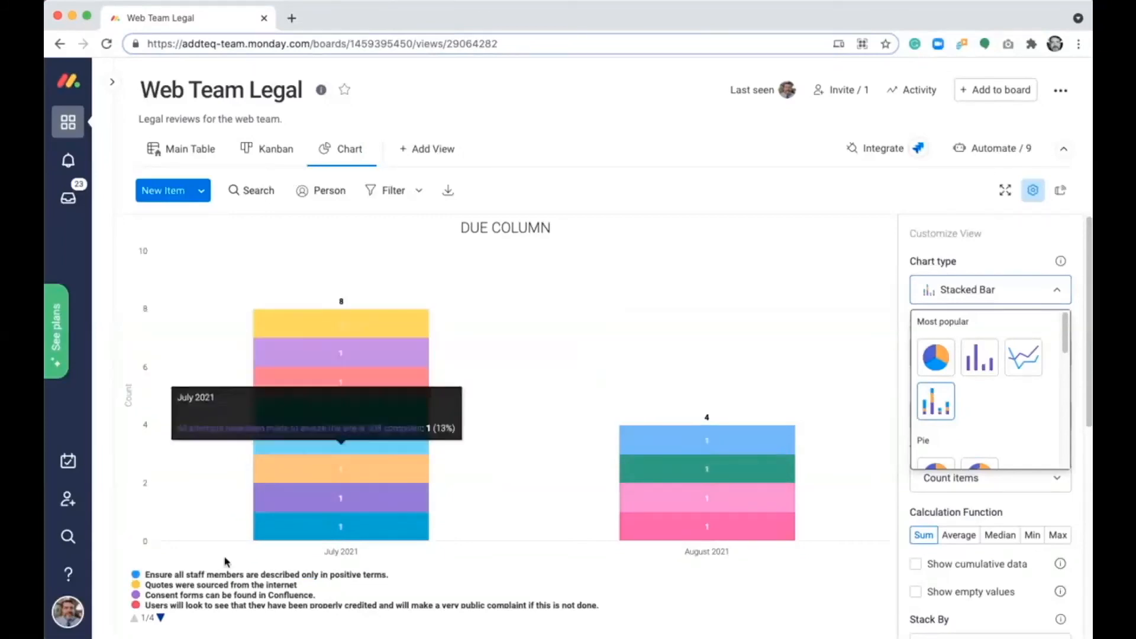
left_click(160, 618)
left_click(161, 619)
left_click(161, 618)
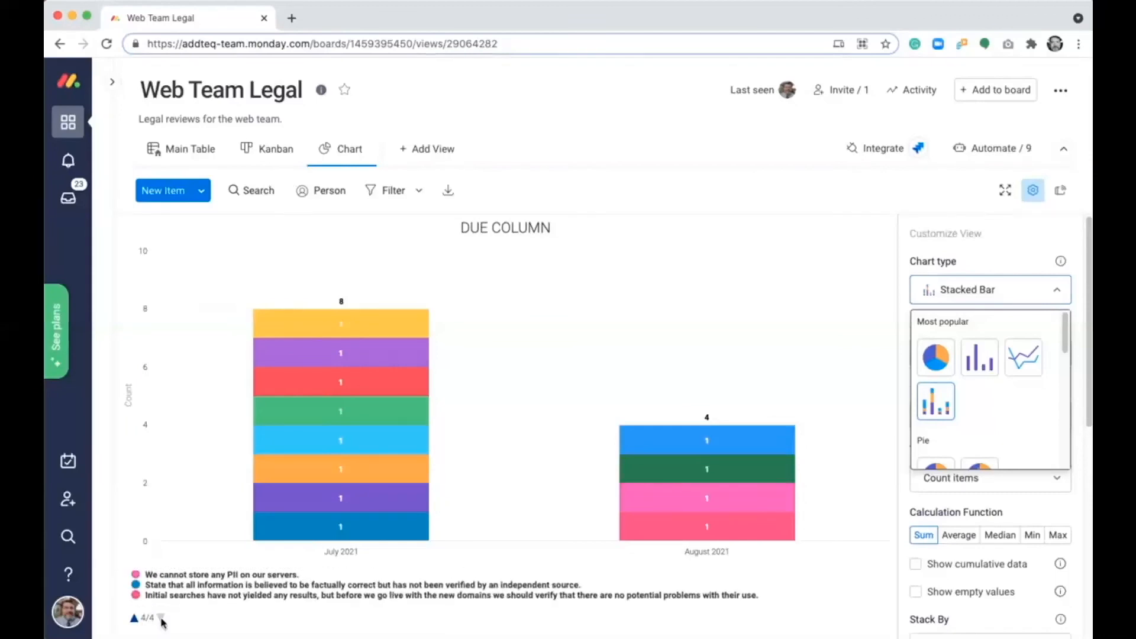
- Add a Timeline view to the board, grouped by Group and coloured by Status
left_click(416, 148)
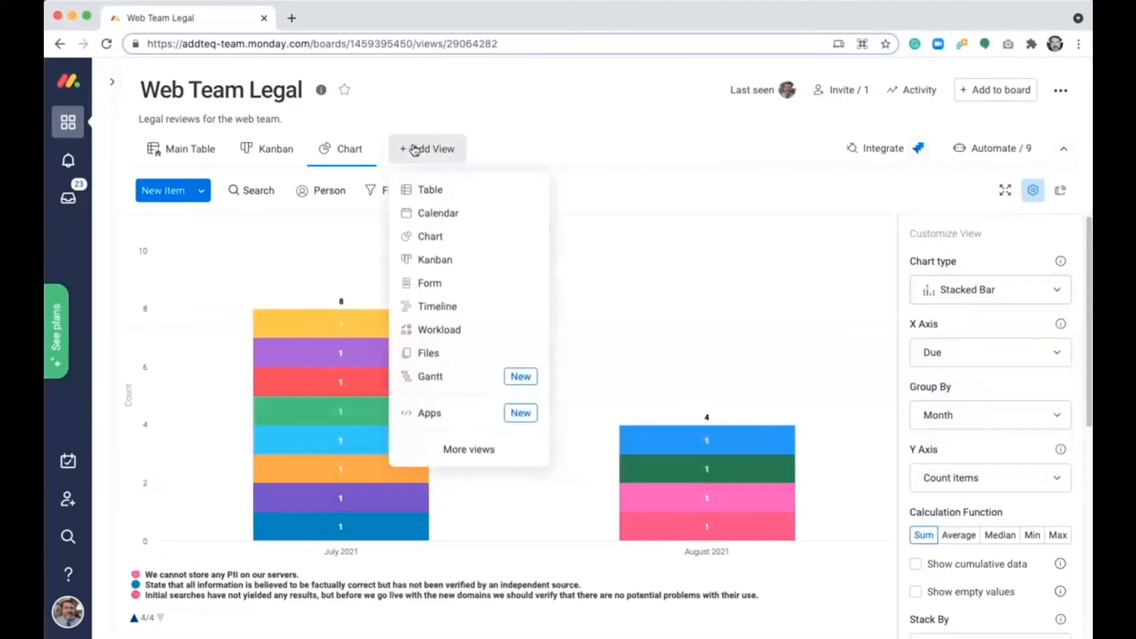
left_click(445, 306)
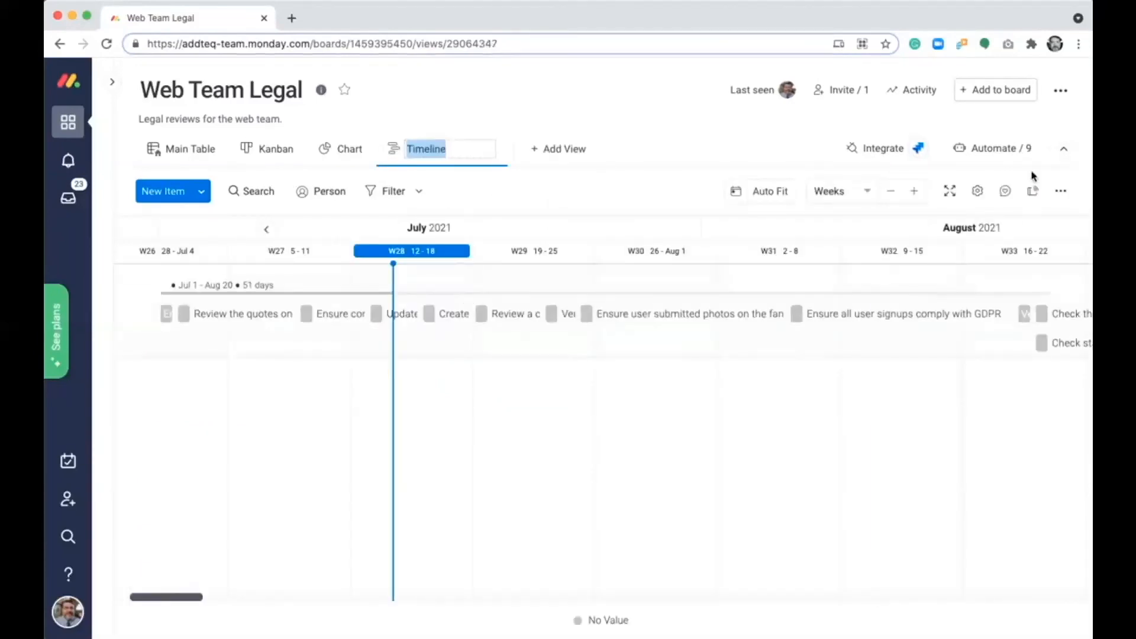
left_click(979, 192)
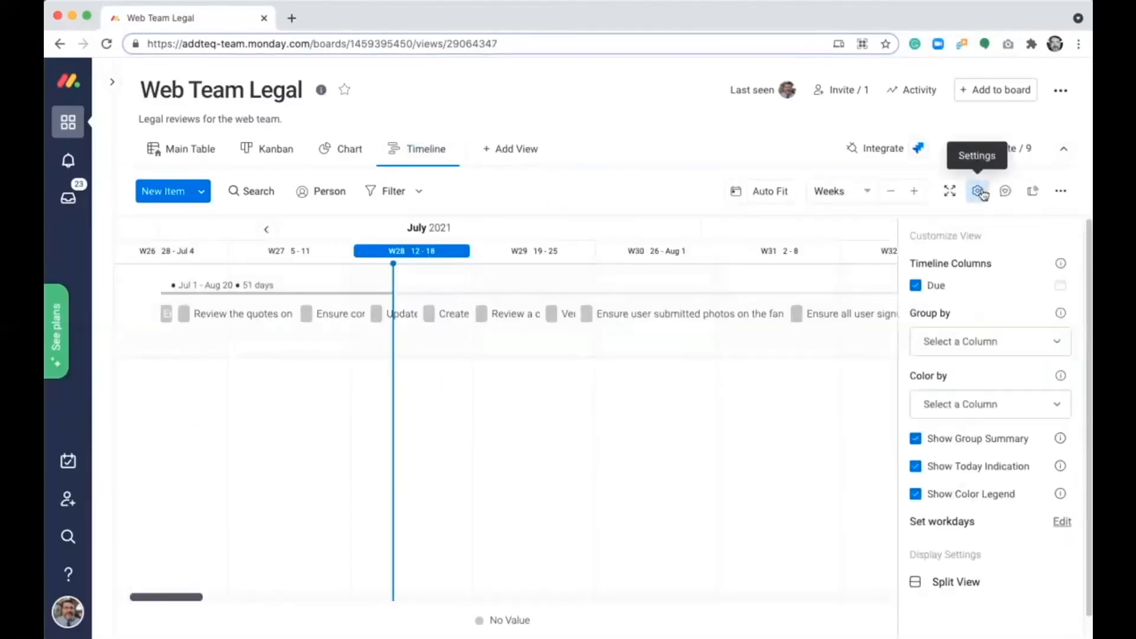
left_click(972, 342)
left_click(963, 441)
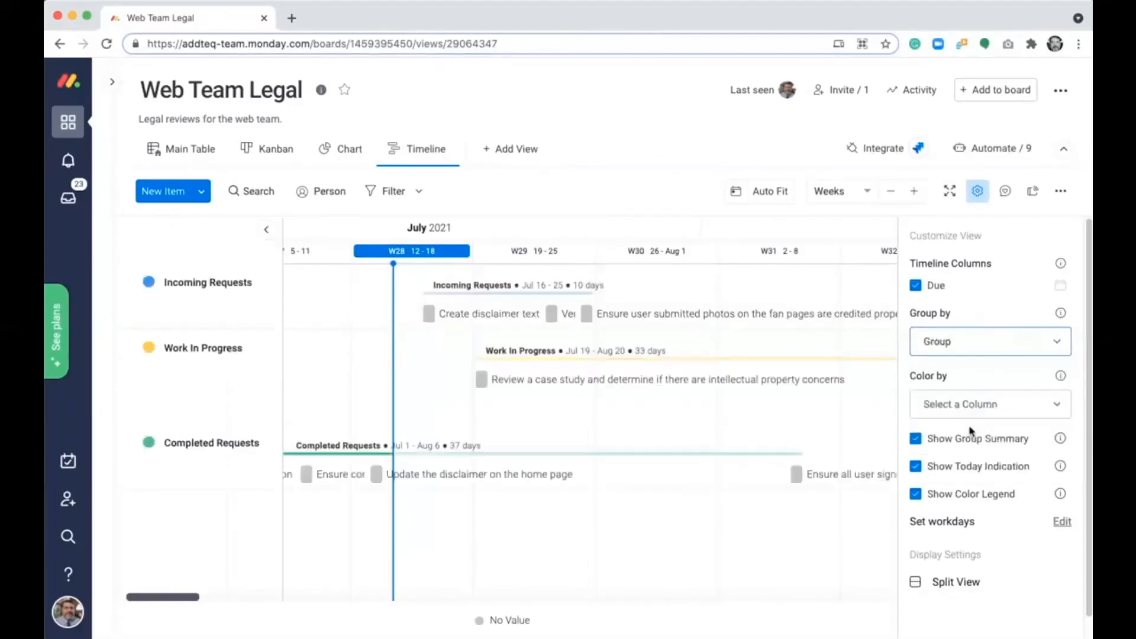
left_click(965, 408)
left_click(951, 481)
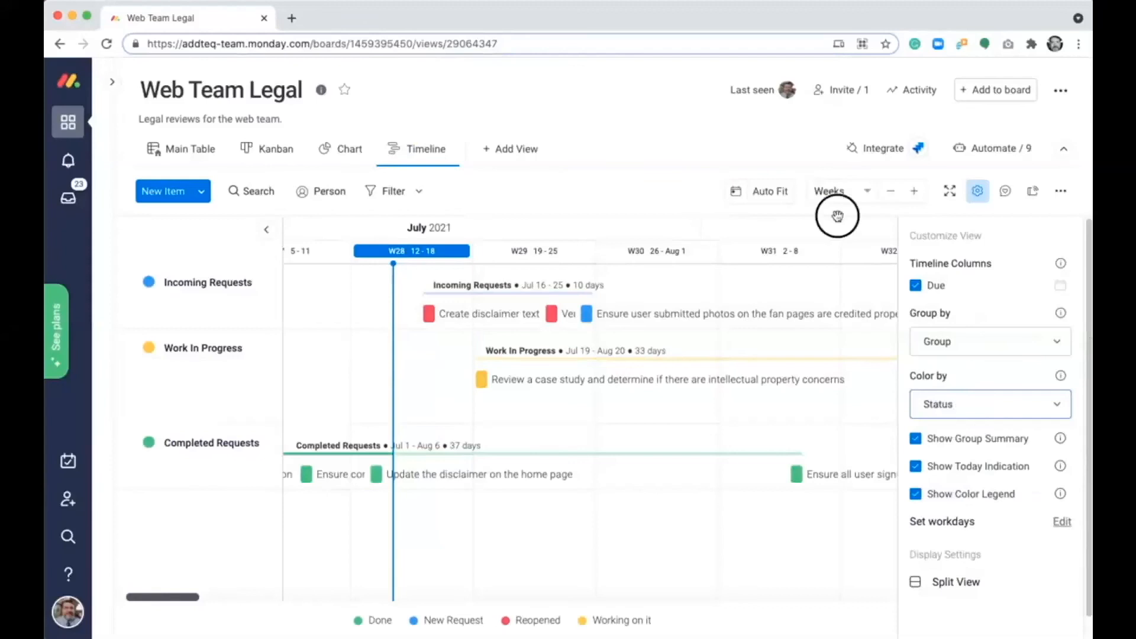
left_click(978, 191)
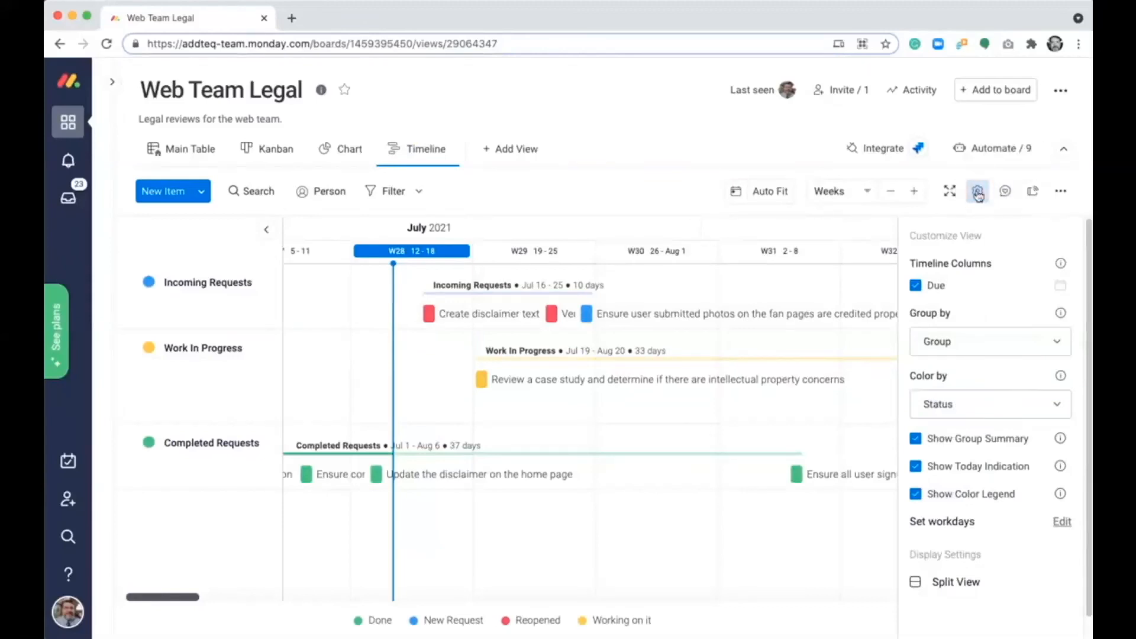
- Switch the timeline's scale to Days, to Months, and finally to Quarters
left_click(867, 193)
left_click(847, 217)
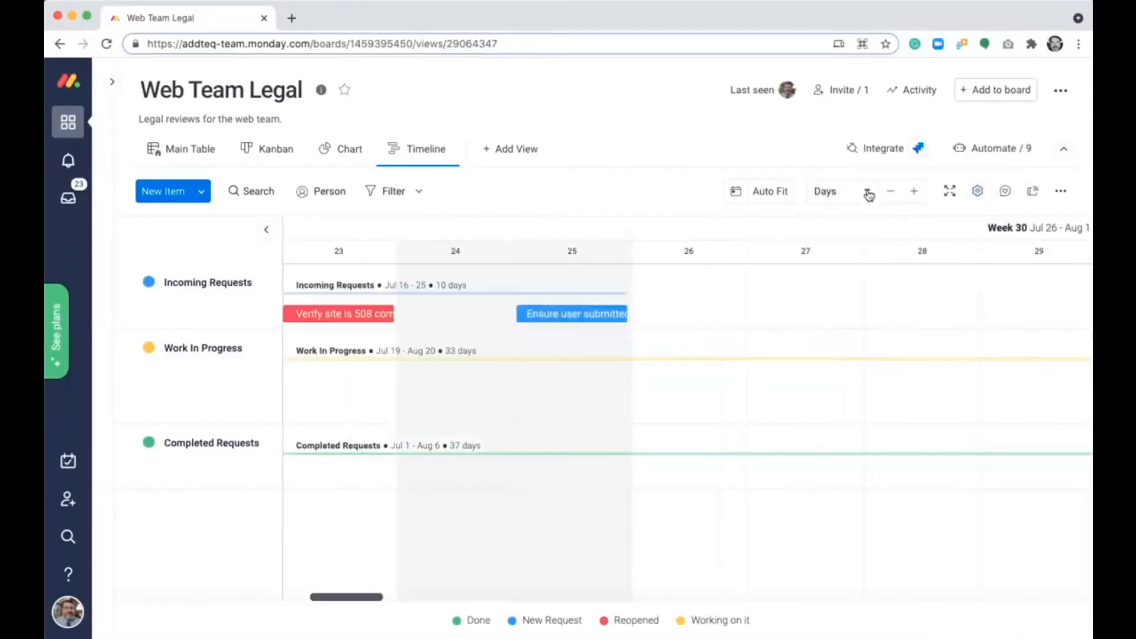
left_click(870, 192)
left_click(850, 270)
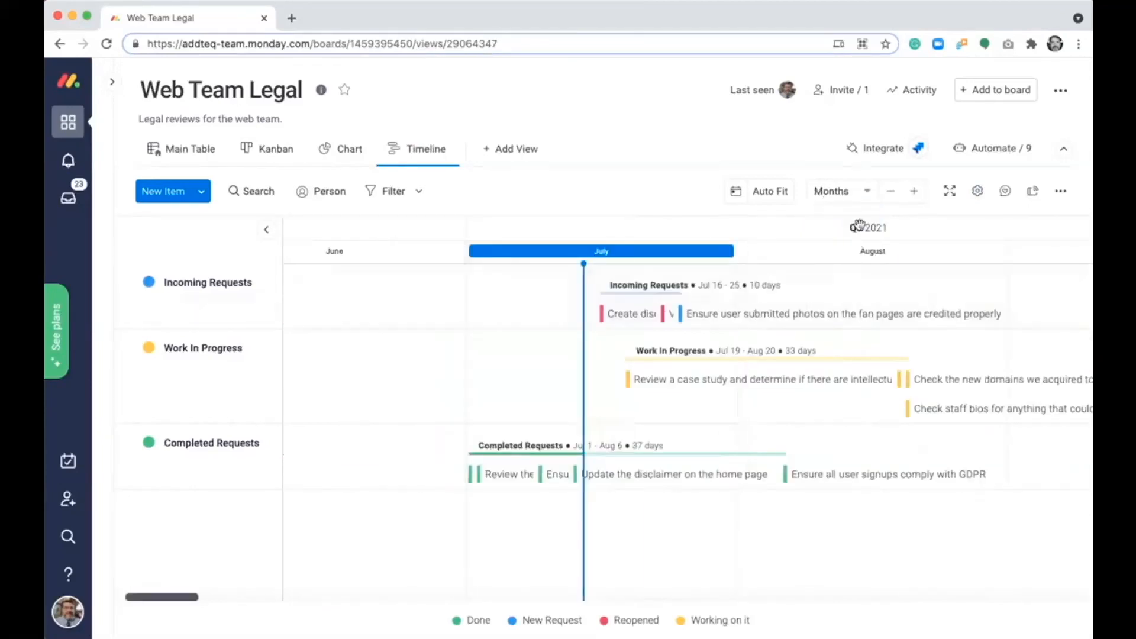
left_click(866, 193)
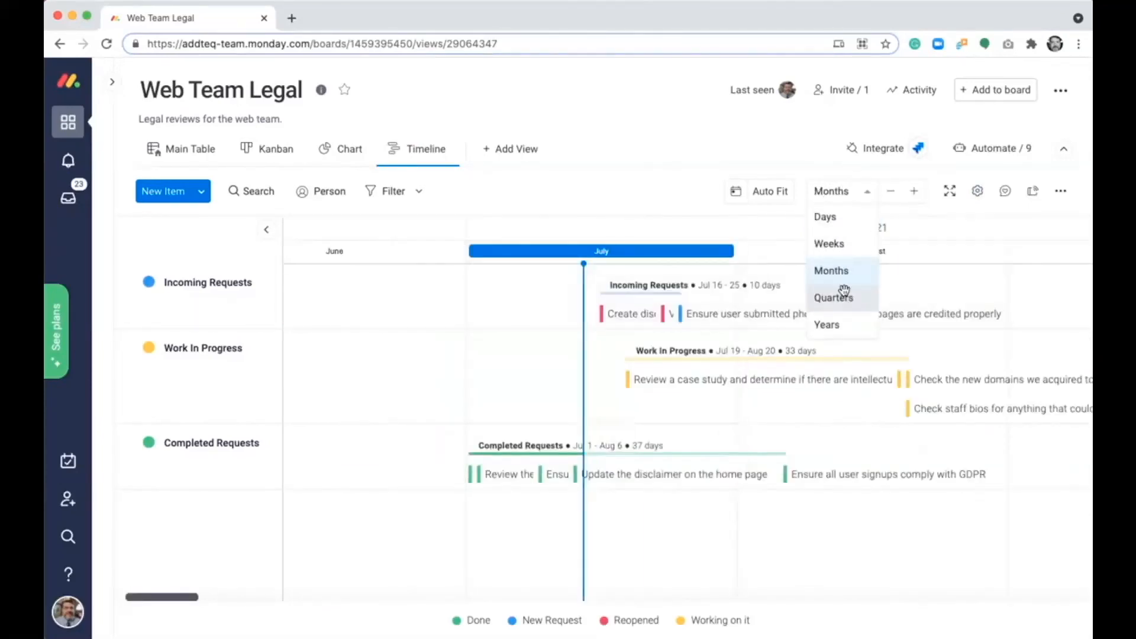
left_click(843, 293)
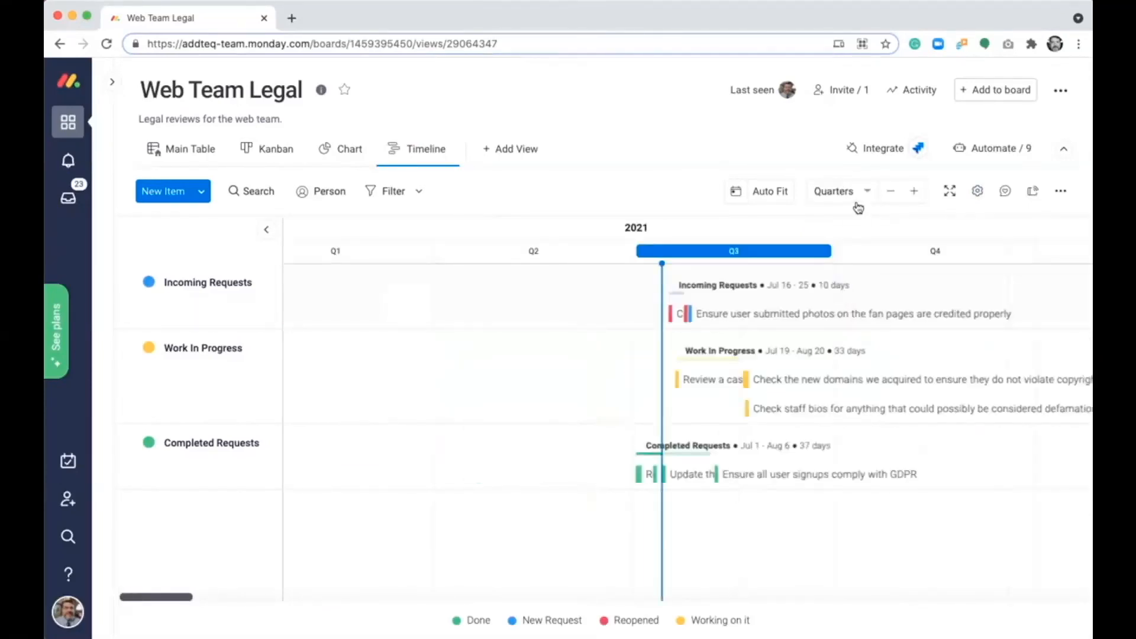
- Add a Calendar view to the board and preview its Week and Day layouts before returning to Month
left_click(514, 151)
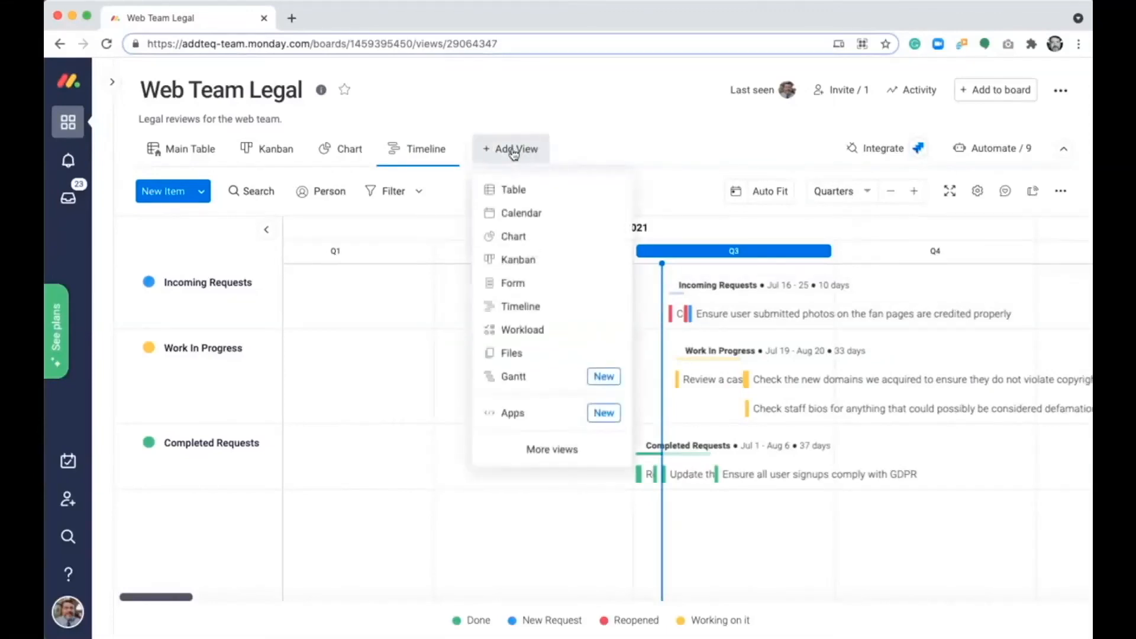
left_click(512, 214)
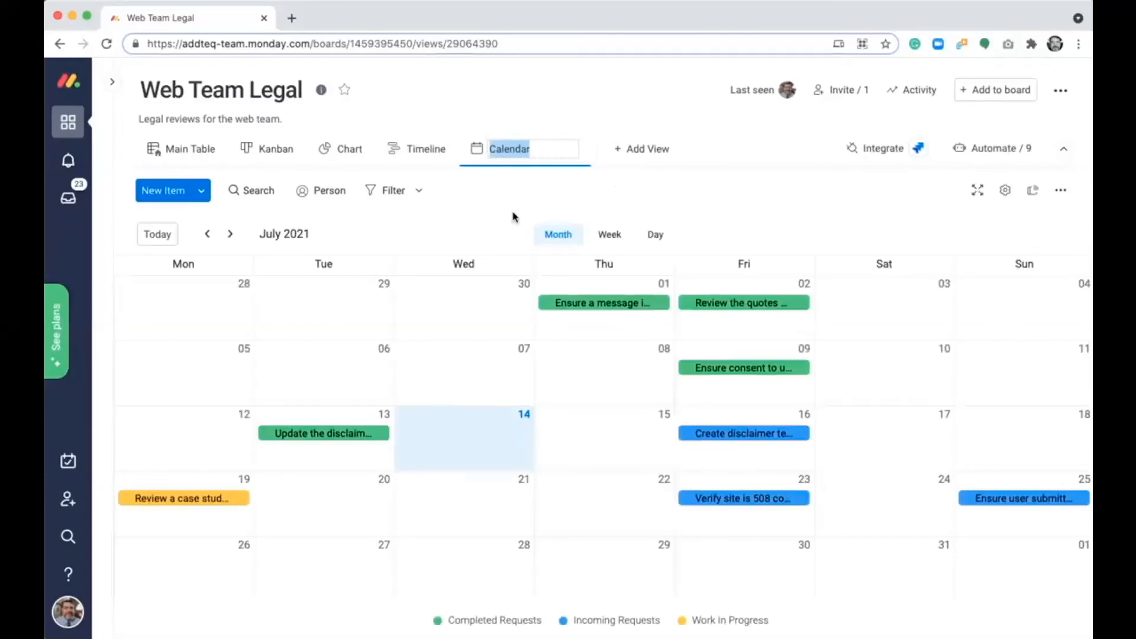
left_click(605, 235)
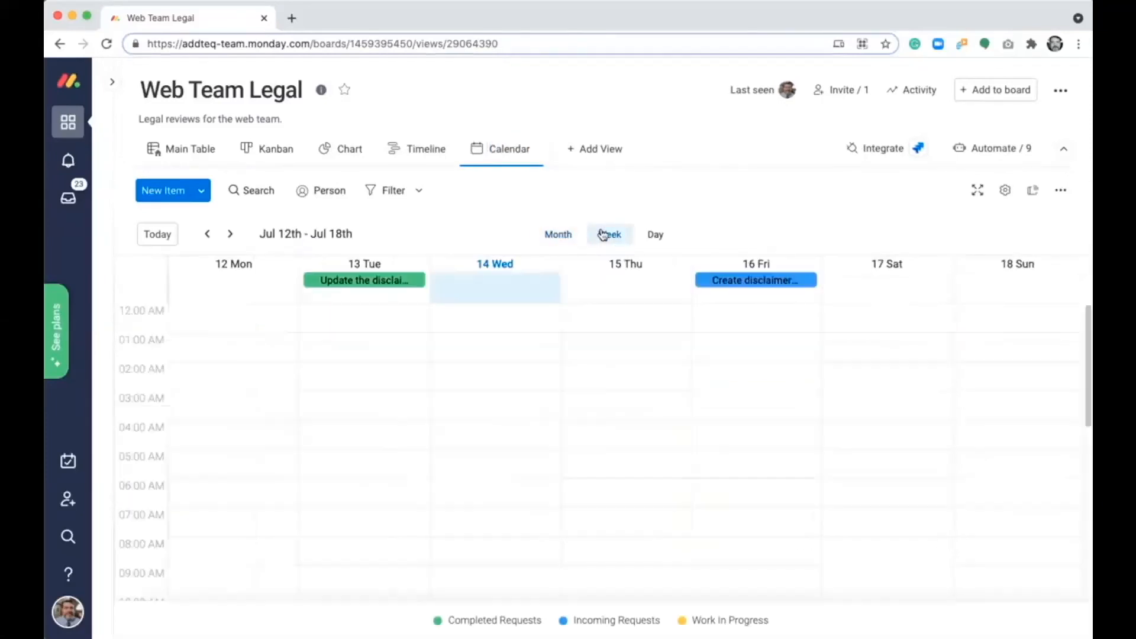
left_click(653, 235)
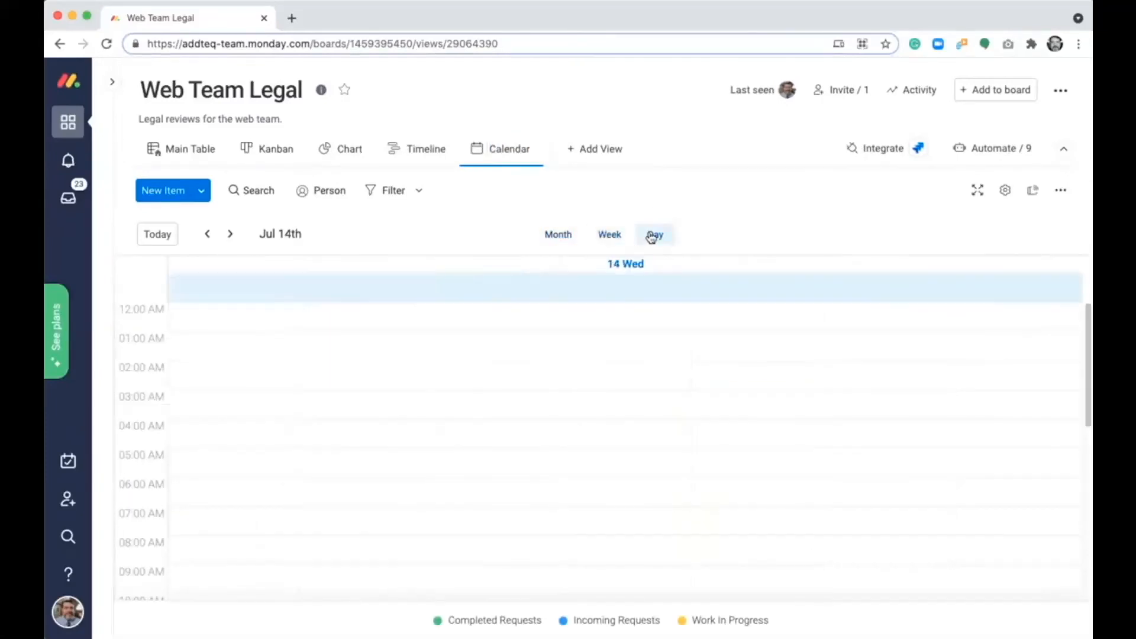
left_click(559, 236)
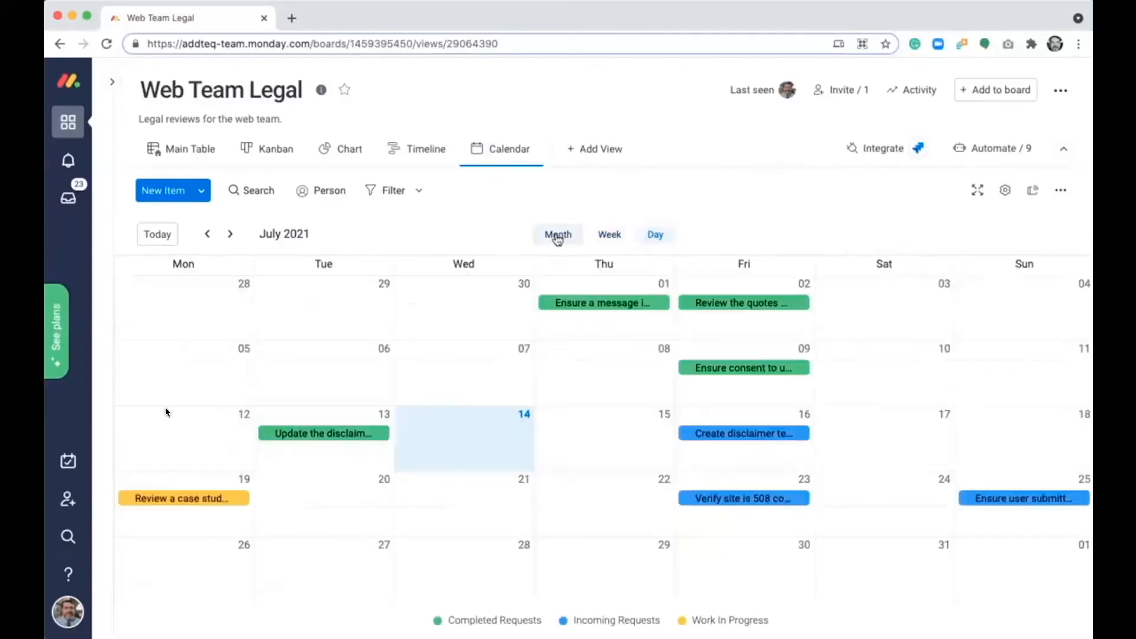
- View the "Update the disclaimer on the home page" item from the calendar and its linked Jira issue WEB-49, and close both
left_click(457, 435)
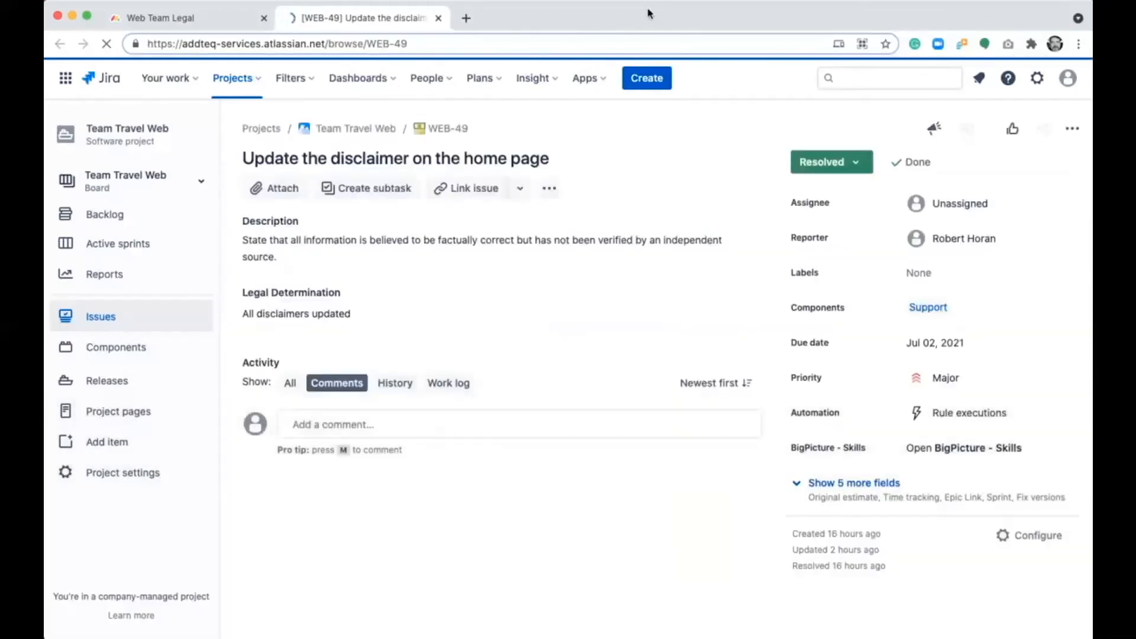
left_click(439, 20)
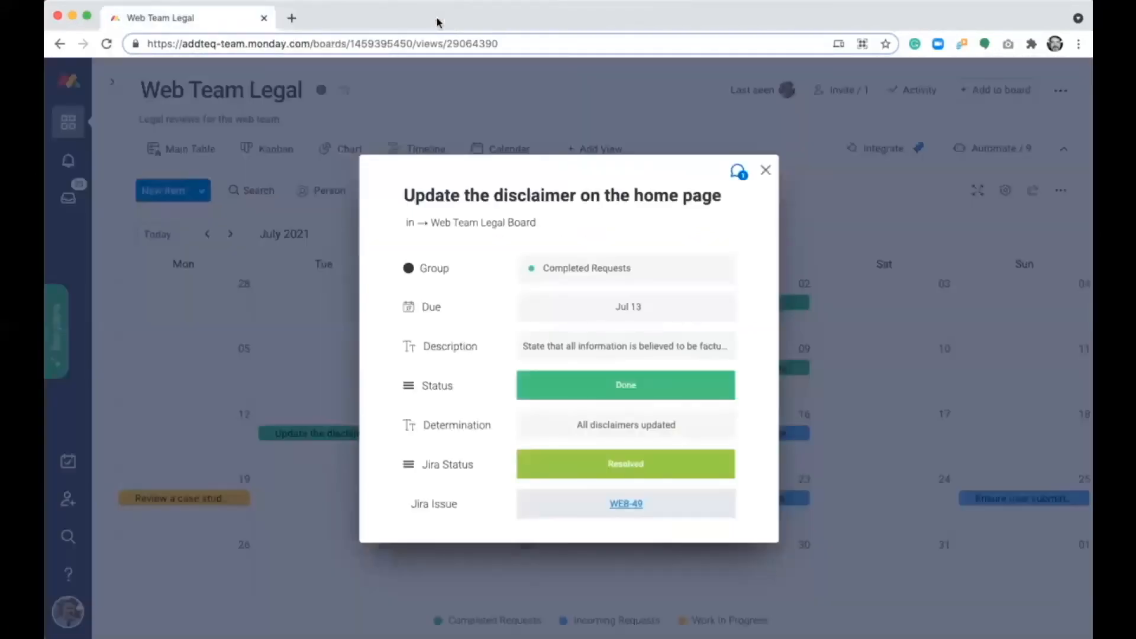
left_click(765, 171)
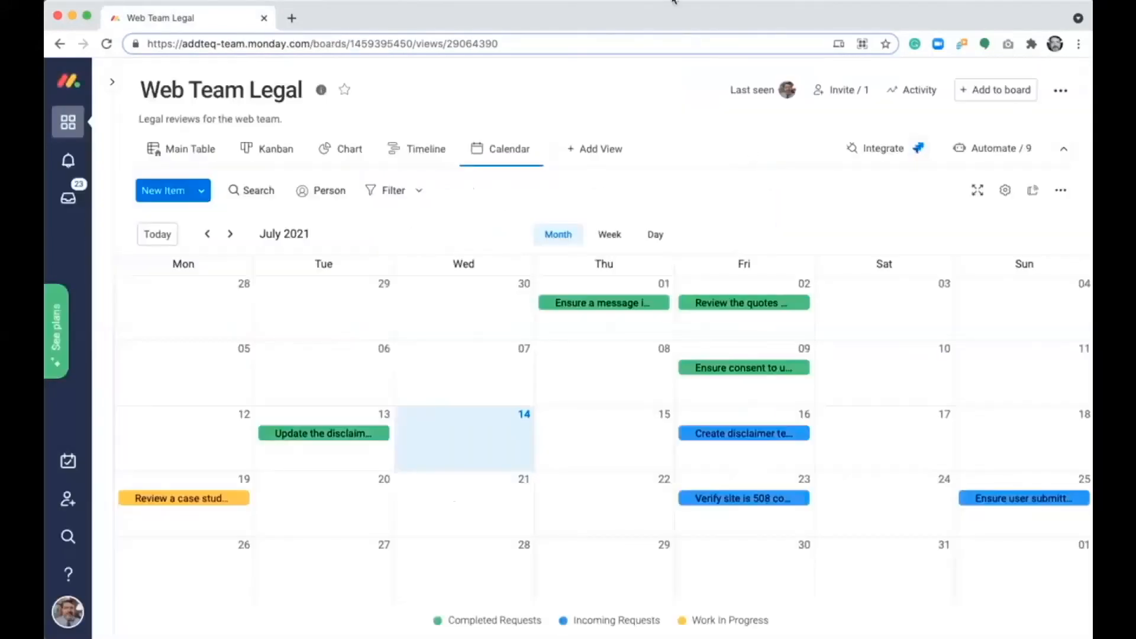